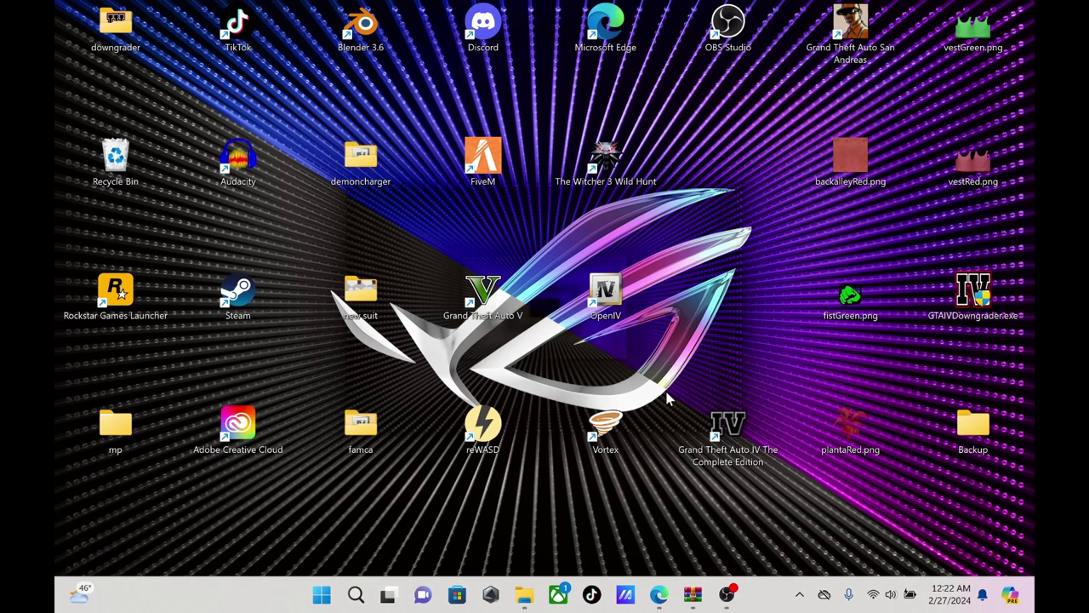
Switch to Microsoft Edge and look over the Families To Hoovers Pack, Families Crips Ballas Bloods and BEST SIDE Patreon pages
click(660, 599)
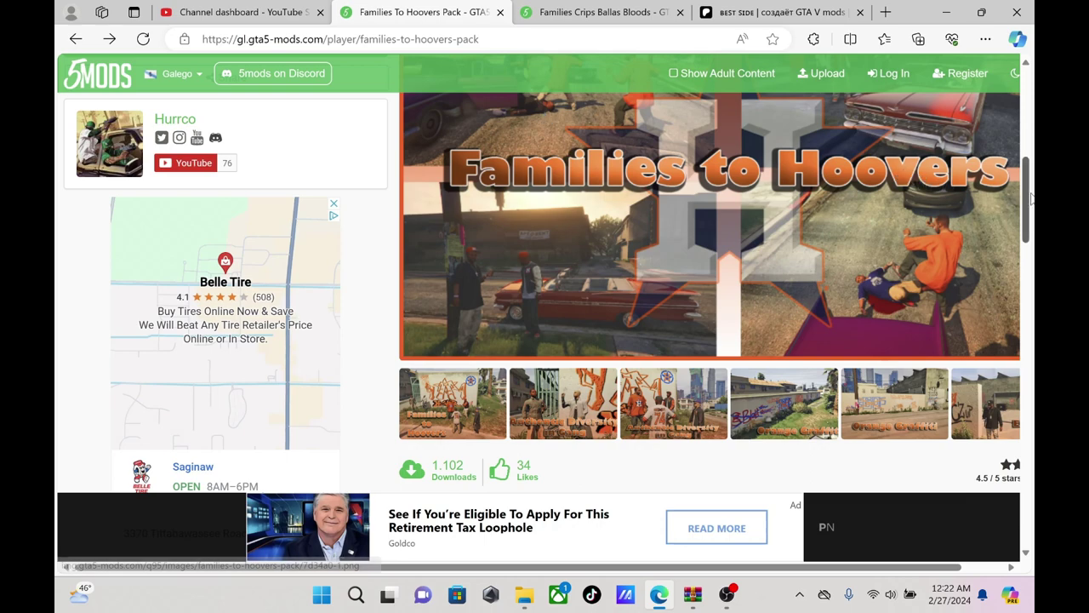
drag(1029, 201, 1033, 119)
scroll(370, 318, down, 2)
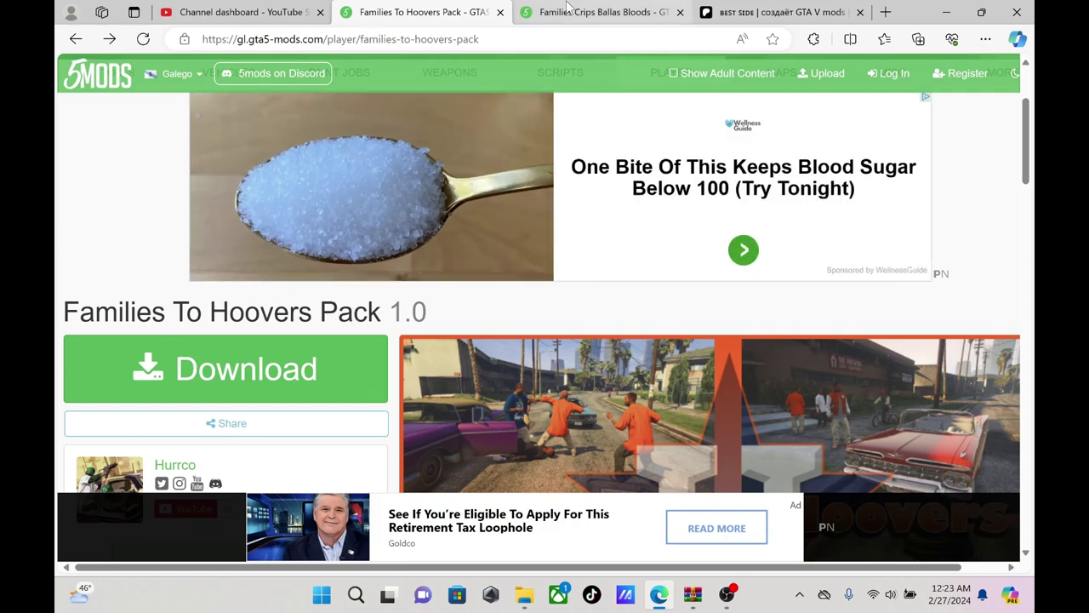
click(575, 14)
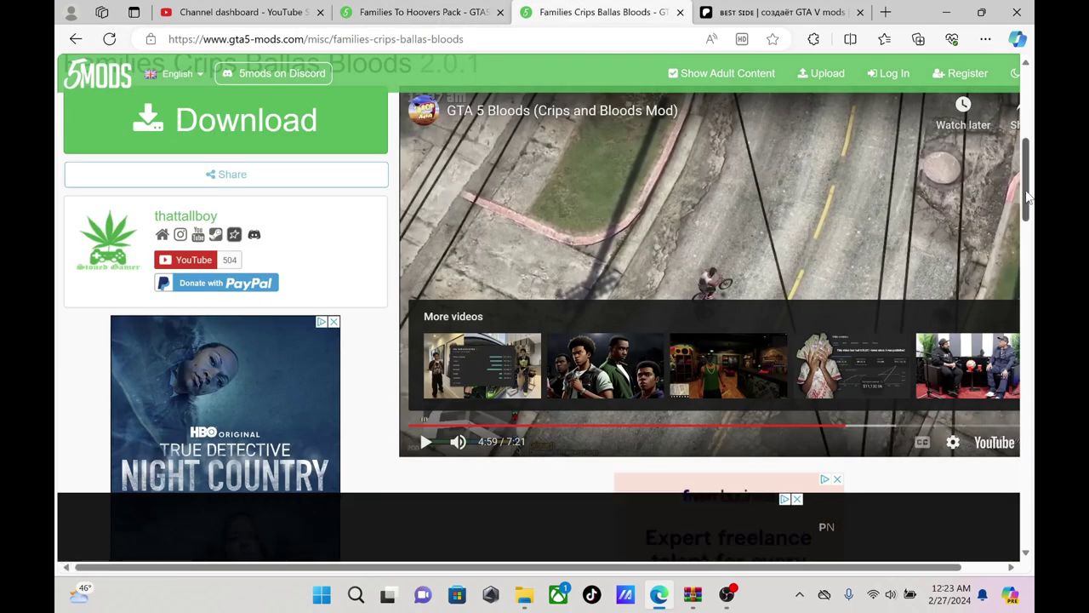
scroll(1027, 196, up, 4)
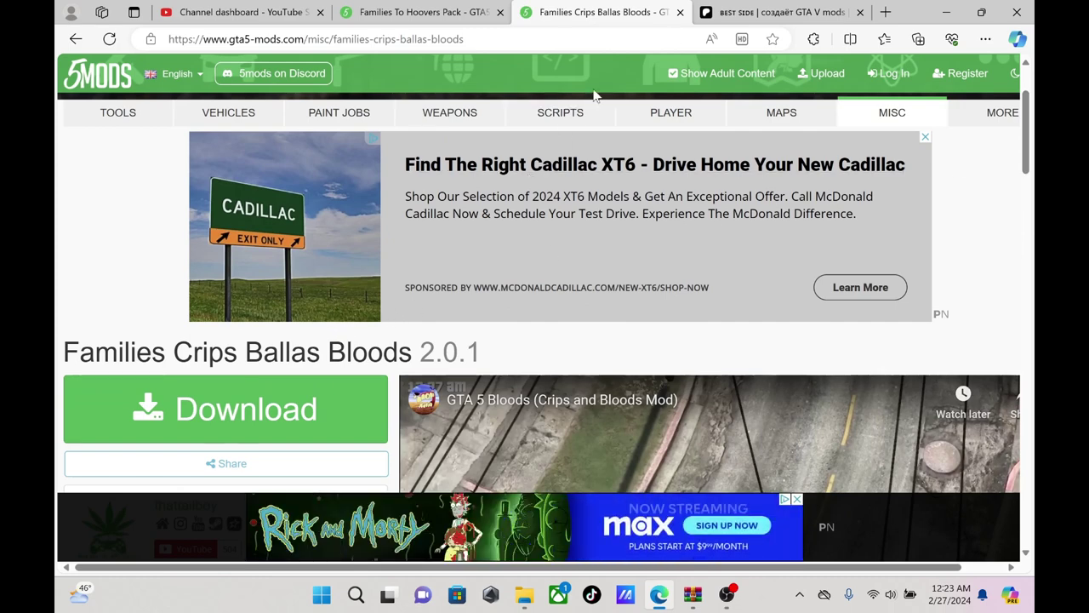
click(743, 12)
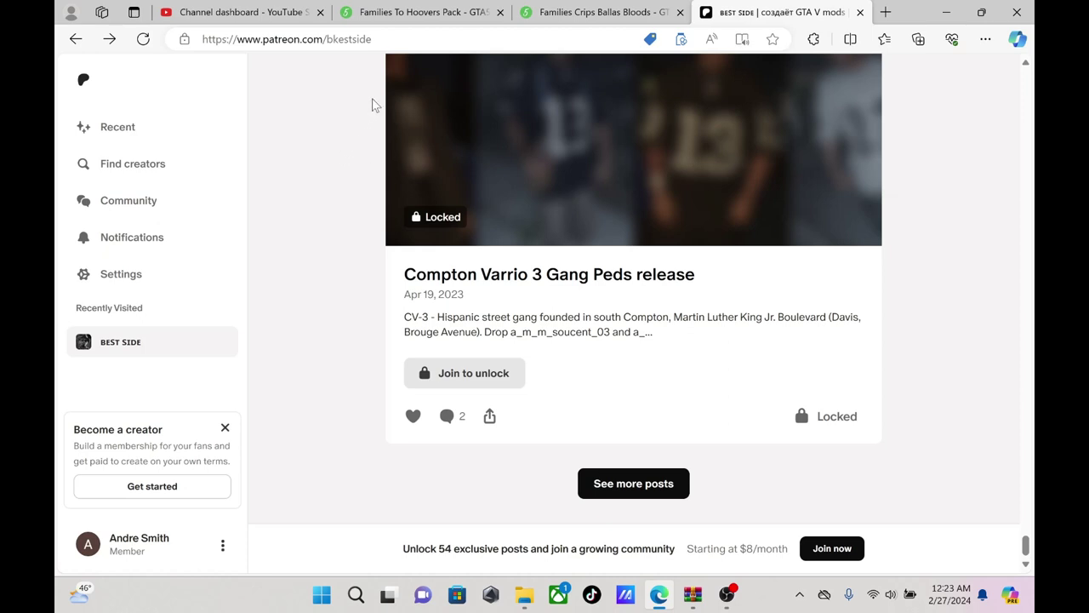
Download the Families To Hoovers Pack 1.0 archive from its GTA5-Mods page
click(402, 13)
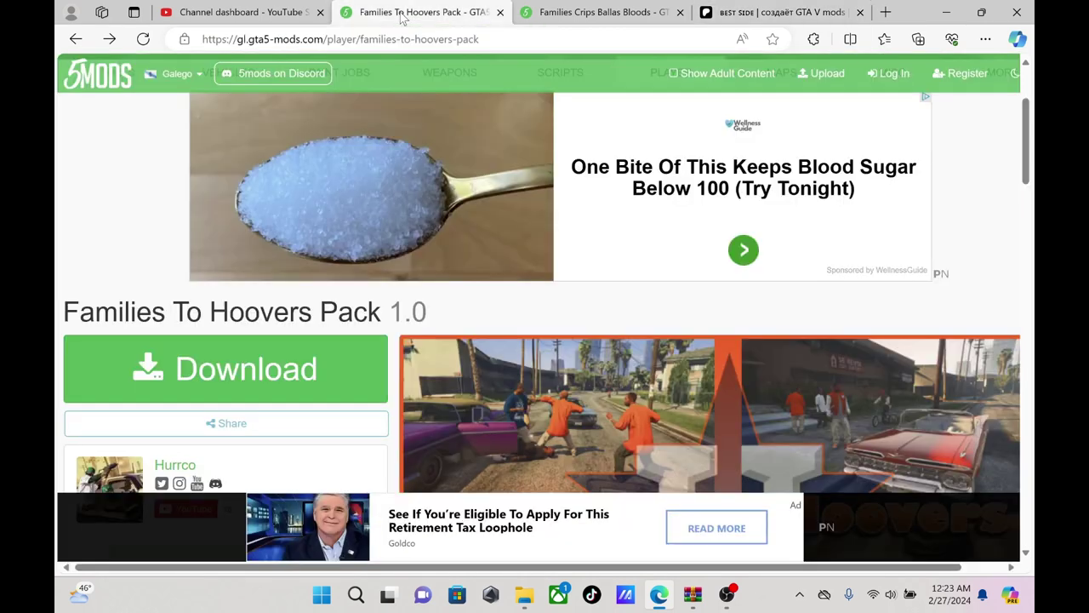
click(259, 366)
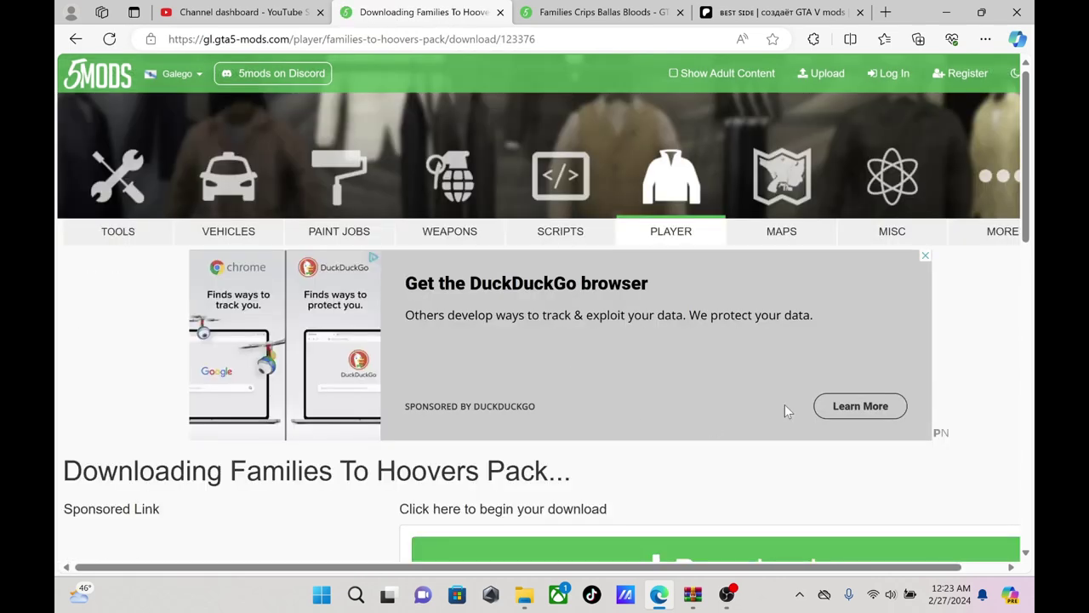
scroll(1033, 175, down, 3)
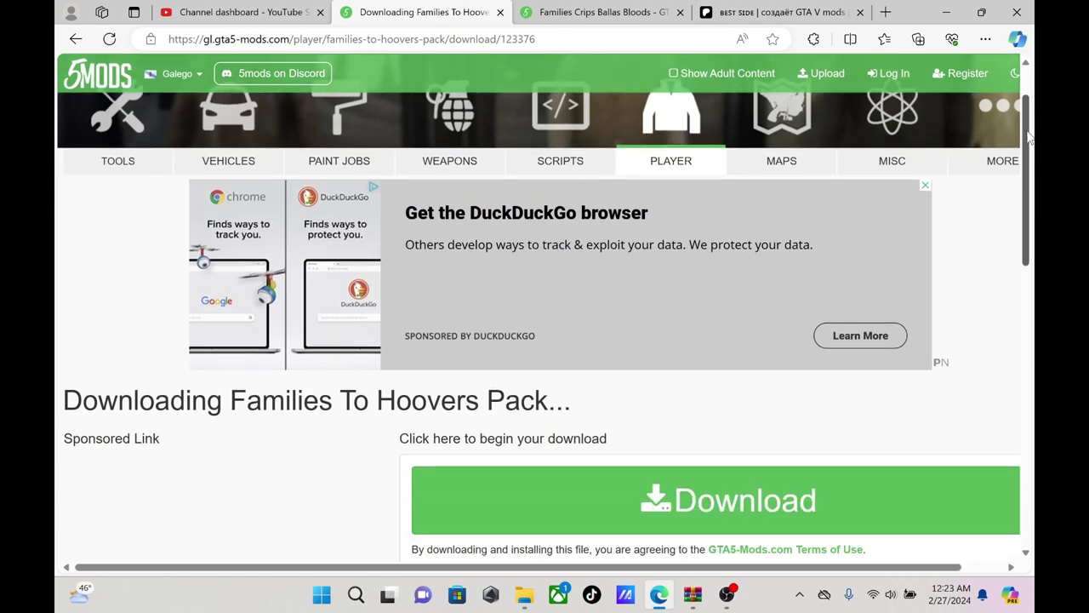
click(681, 384)
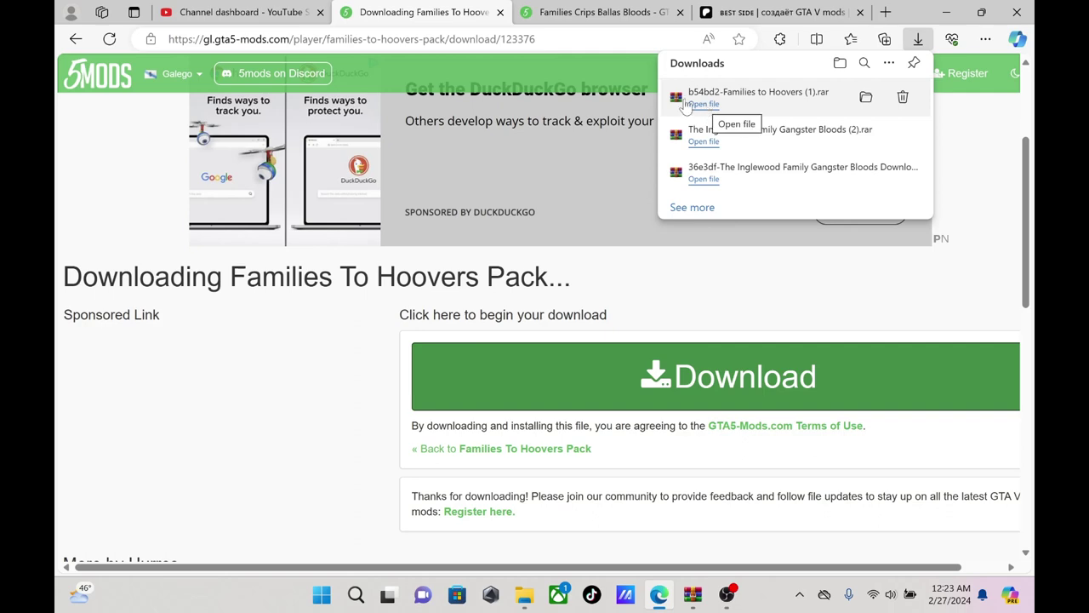
Download the Families Crips Ballas Bloods 2.0.1 archive from its GTA5-Mods page
click(584, 14)
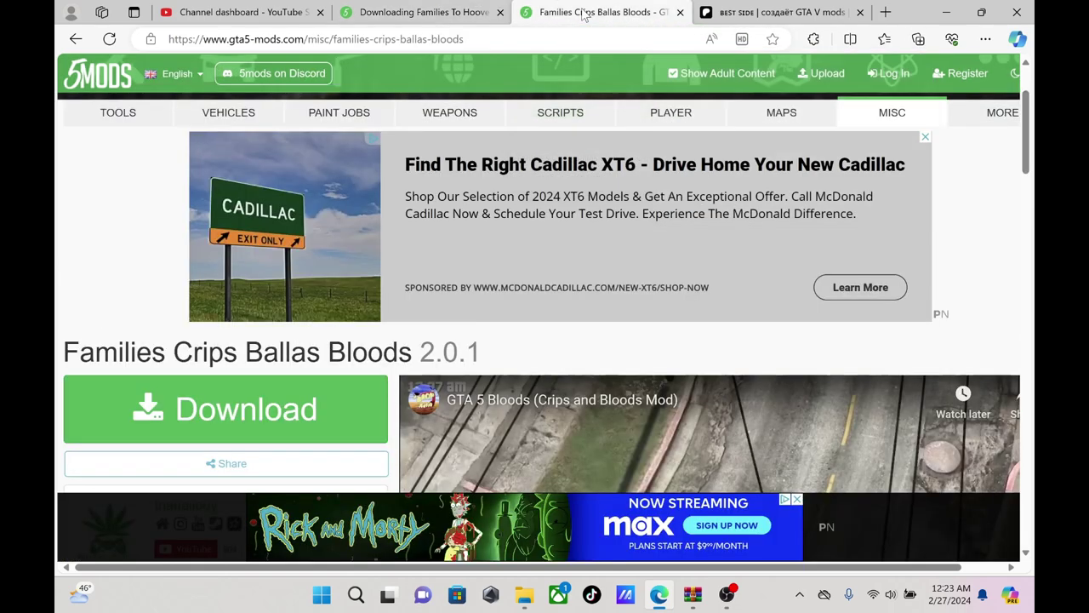
click(281, 400)
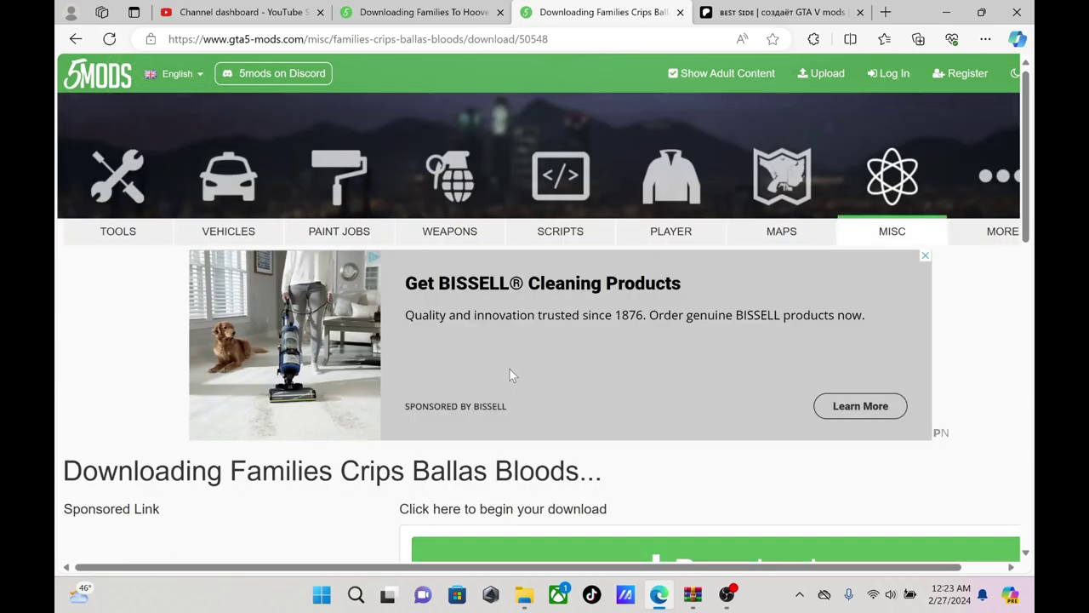
scroll(1028, 161, down, 3)
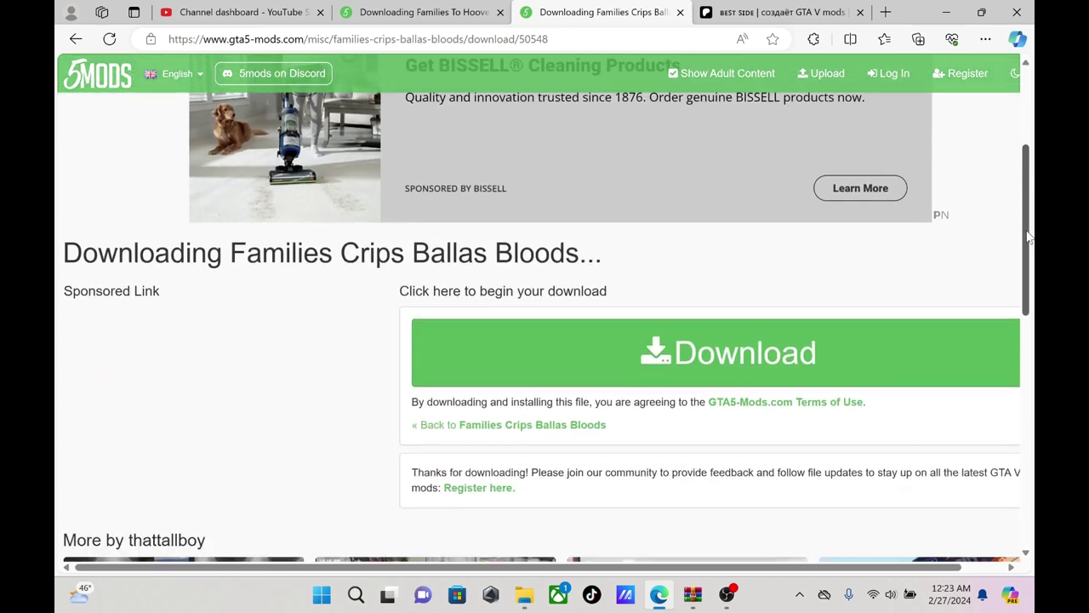
click(629, 378)
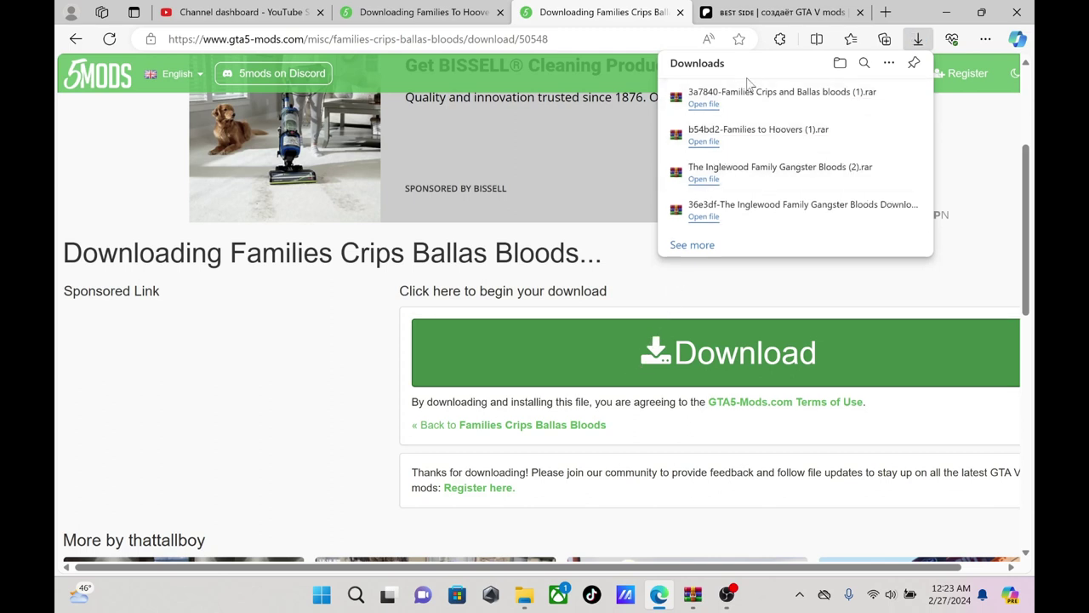
Find the free Inglewood Family Gangster Bloods post on the BEST SIDE Patreon page and open its ver 1.1 download link
click(781, 17)
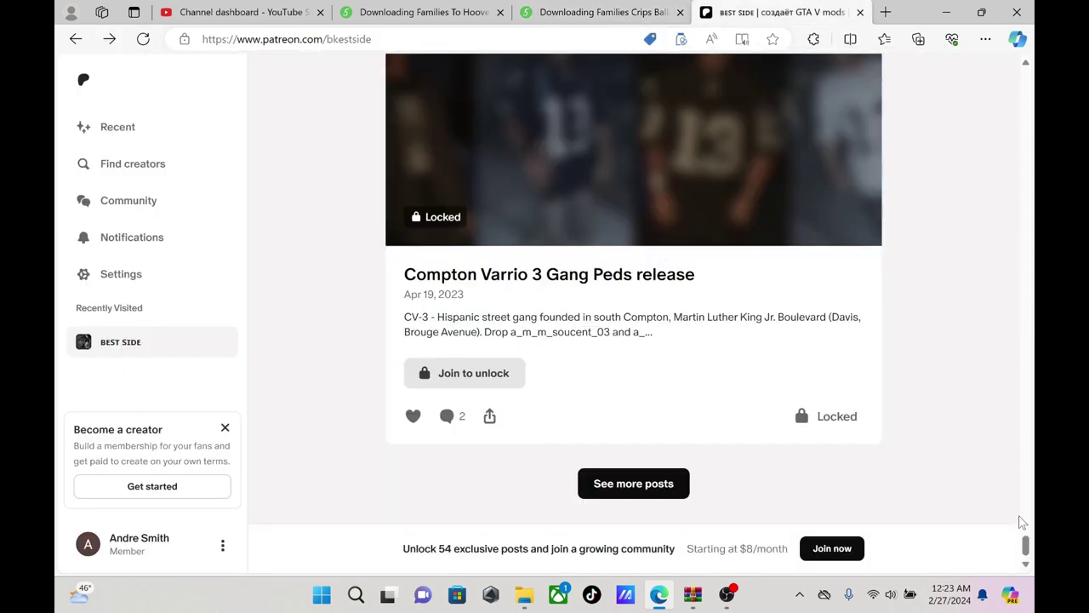
drag(1026, 546, 1028, 568)
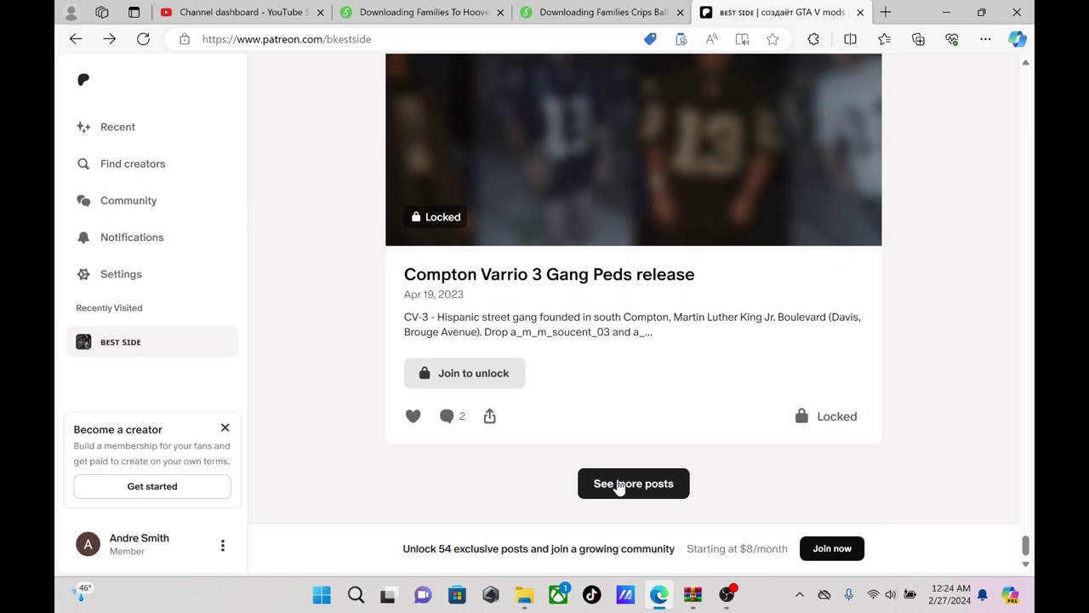
click(618, 485)
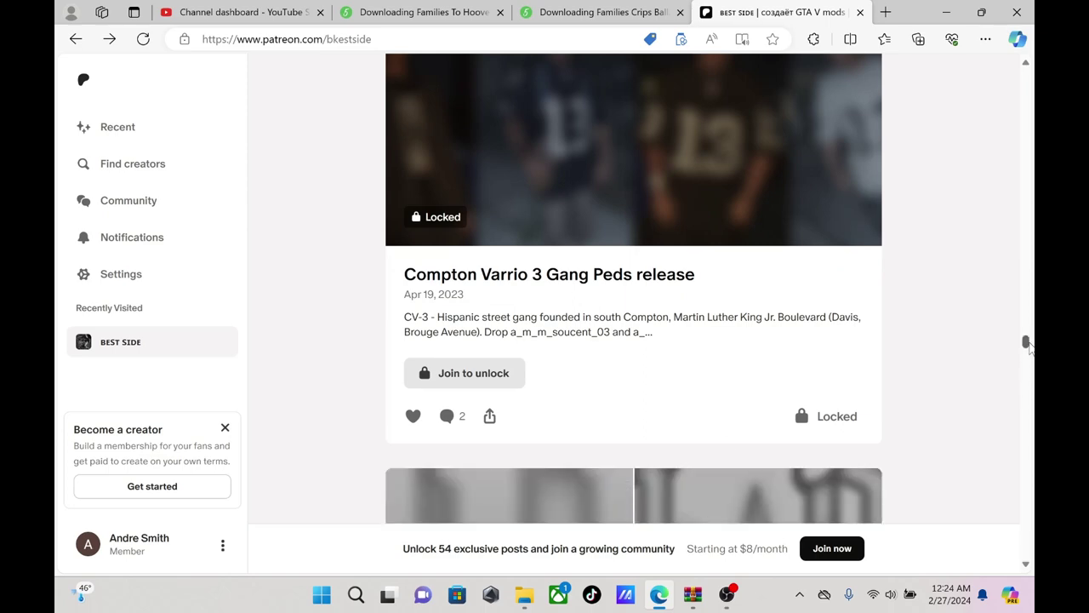
drag(1026, 341, 1030, 555)
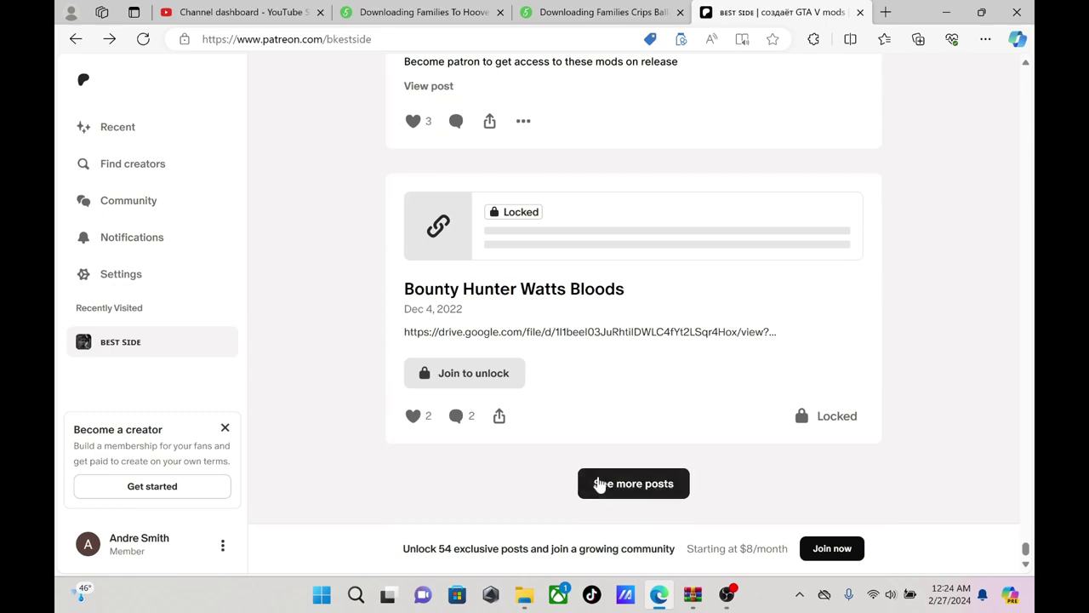
click(600, 483)
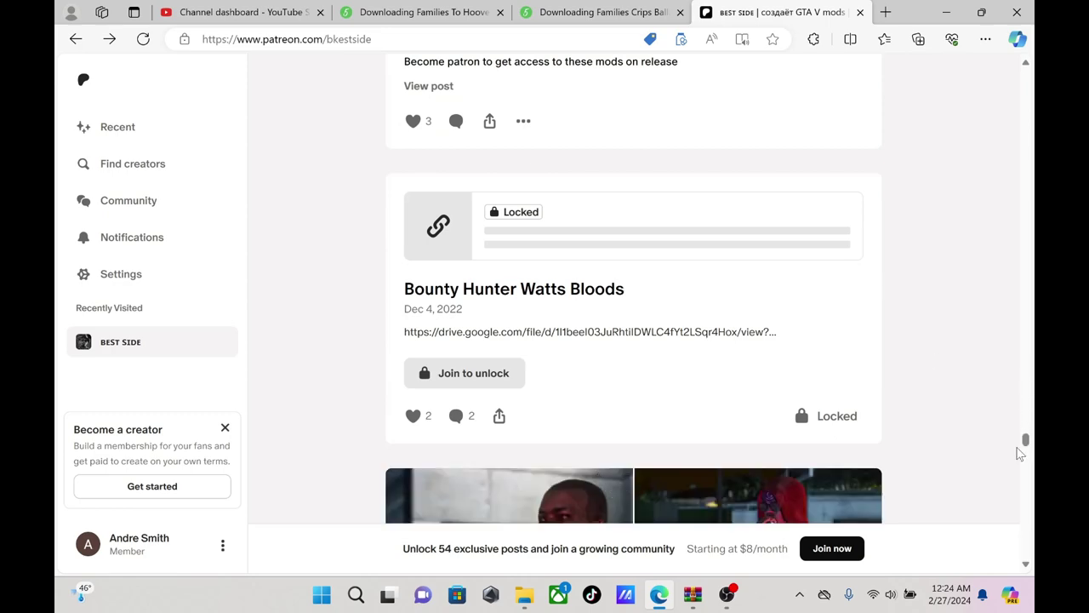
drag(1026, 447, 1027, 508)
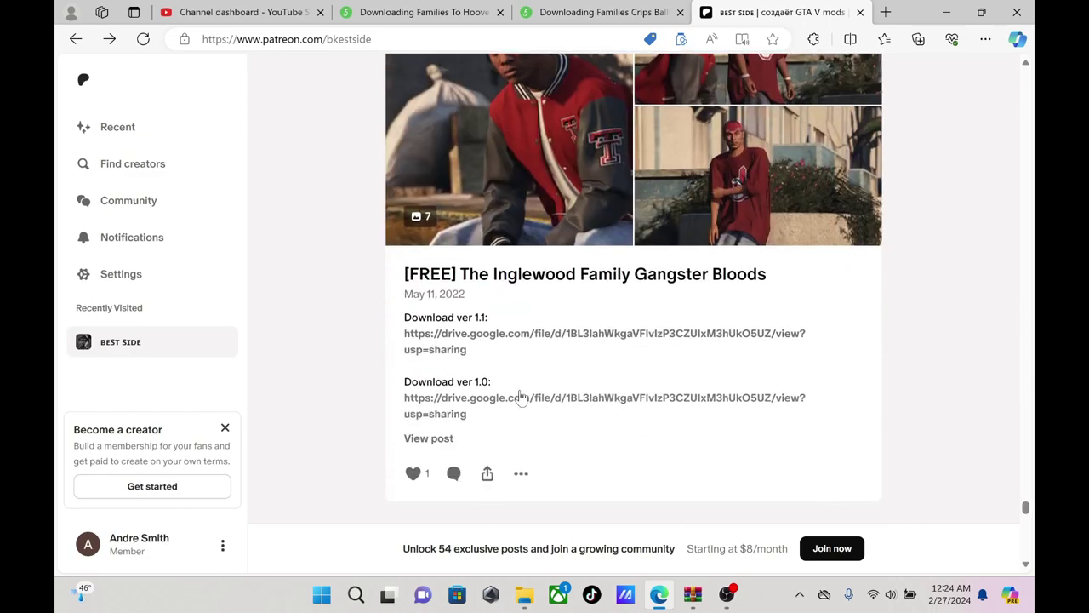
click(496, 336)
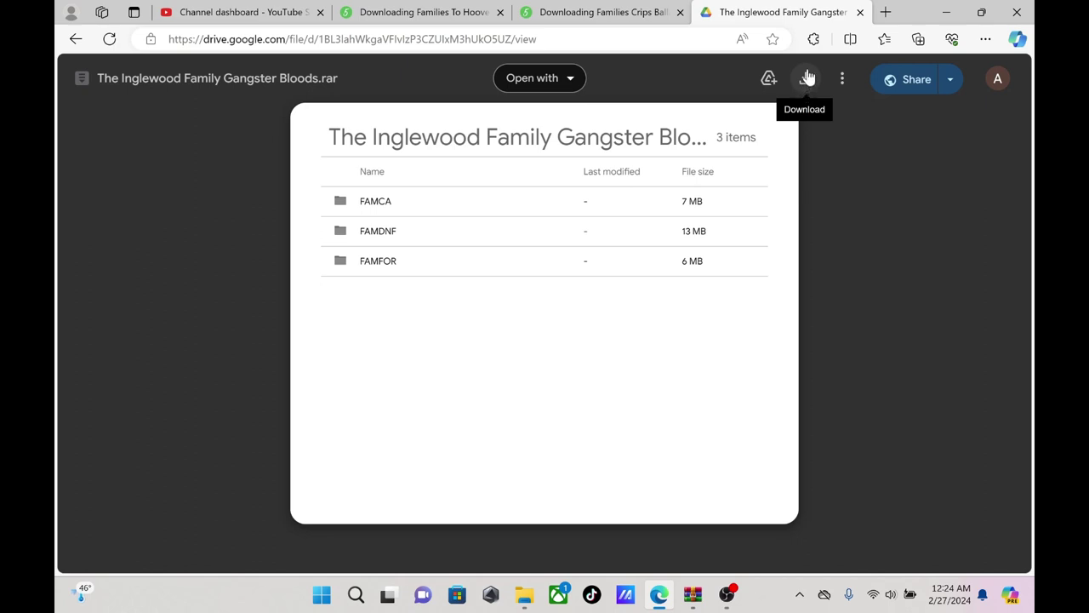
Minimize the browser and launch OpenIV for the Windows version of Grand Theft Auto V
click(951, 14)
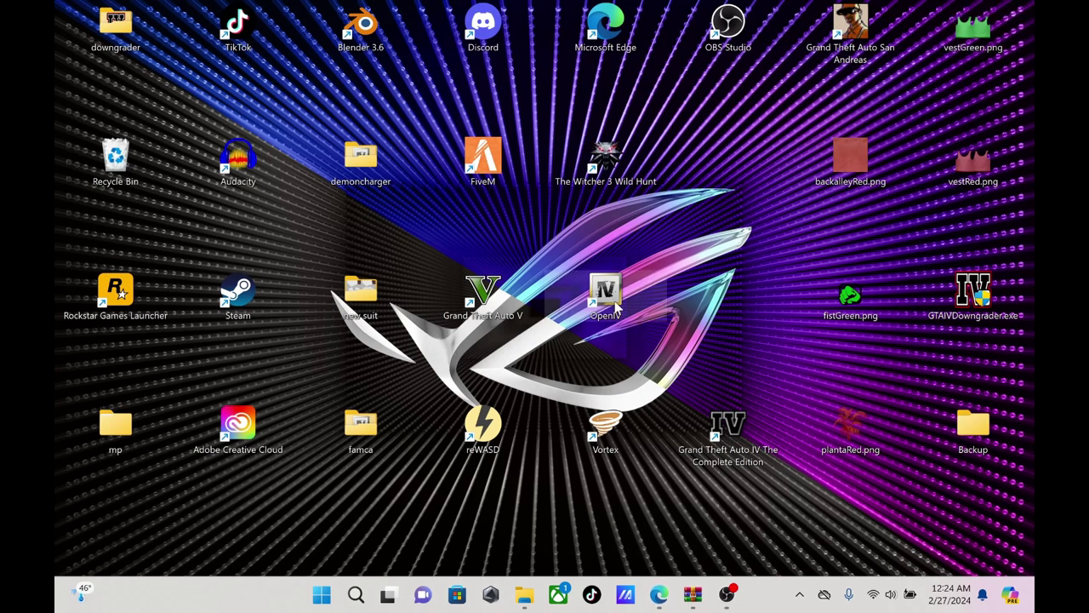
double_click(616, 308)
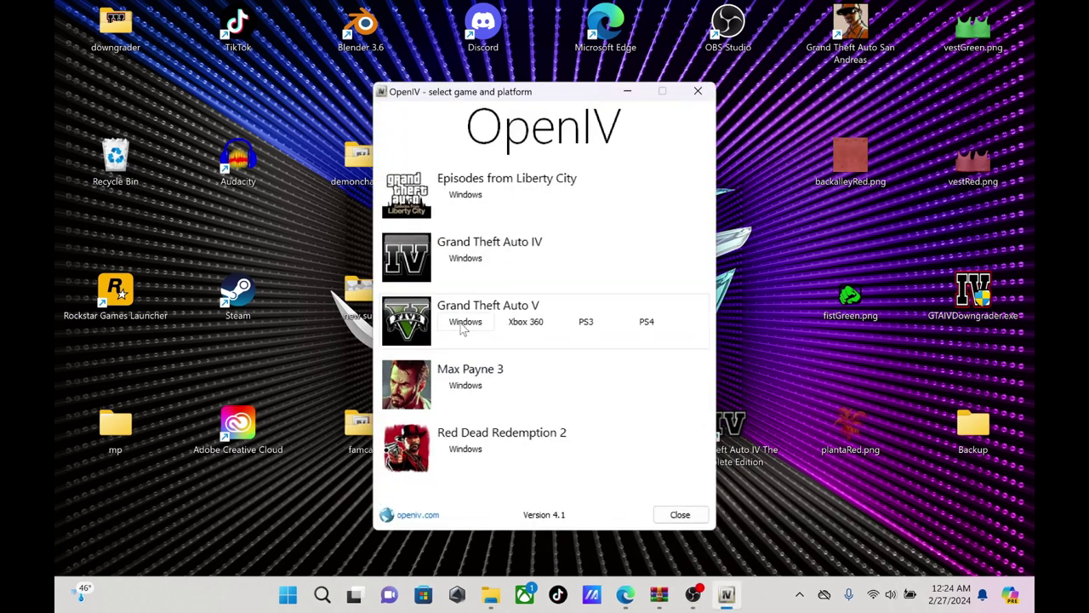
click(464, 322)
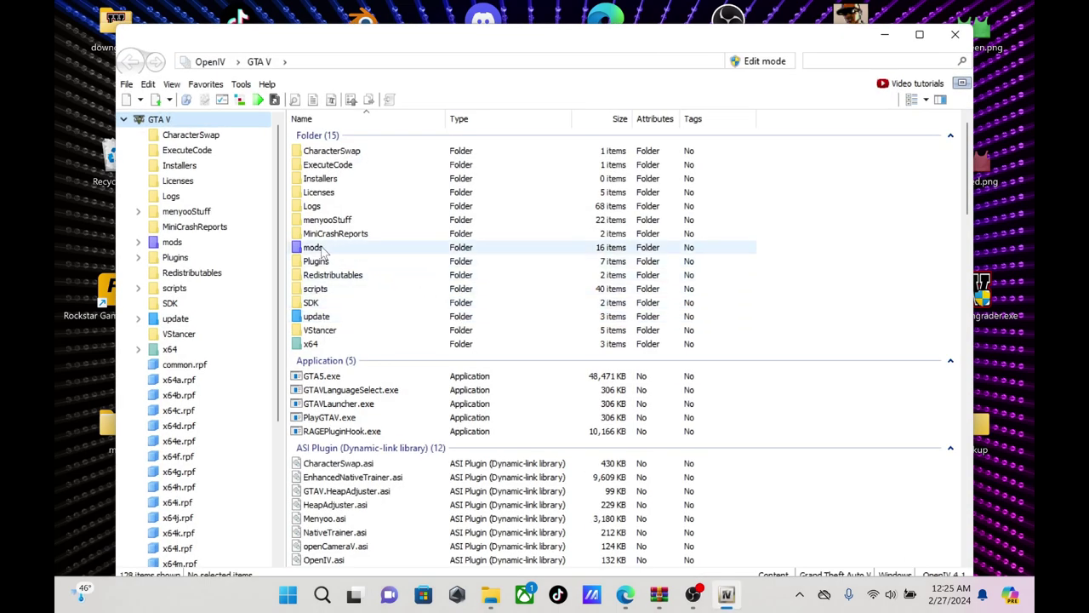
Open the componentpeds_g_m_y.rpf archive in mods, x64v.rpf, models, cdimages
double_click(322, 248)
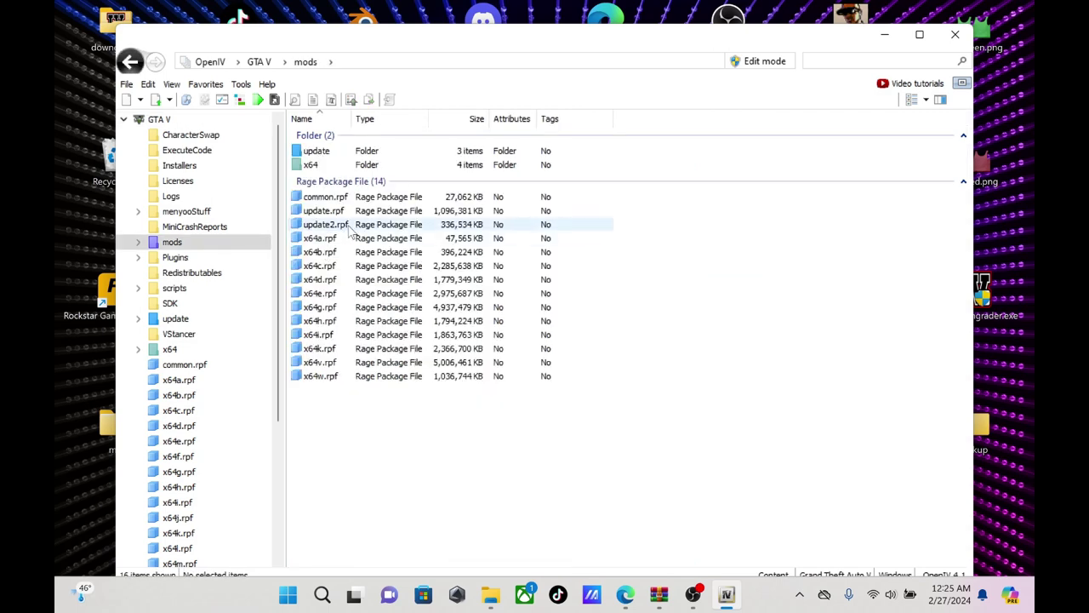
double_click(322, 366)
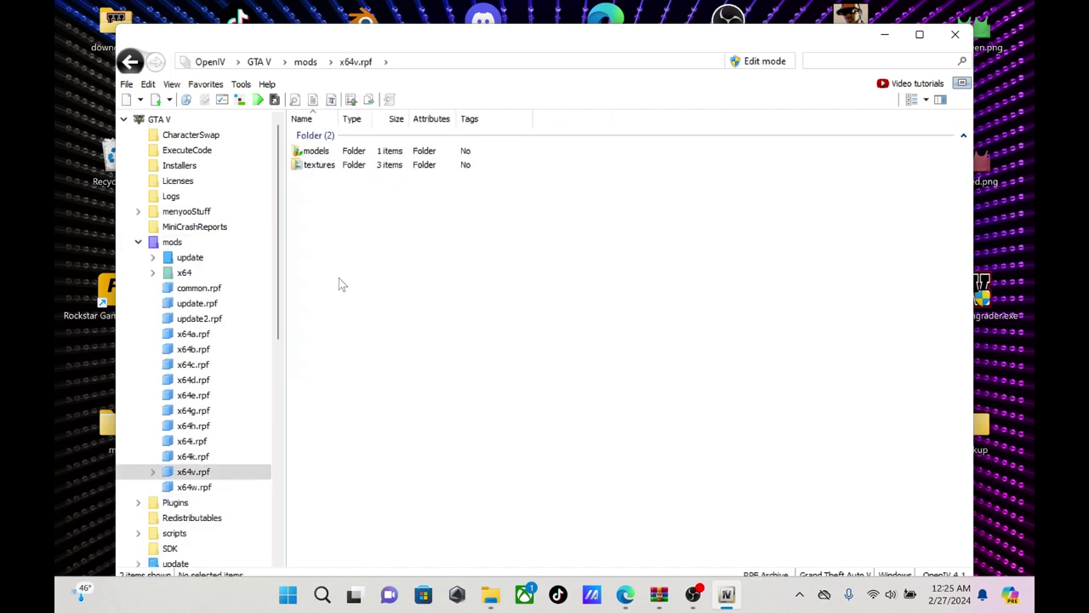
double_click(346, 153)
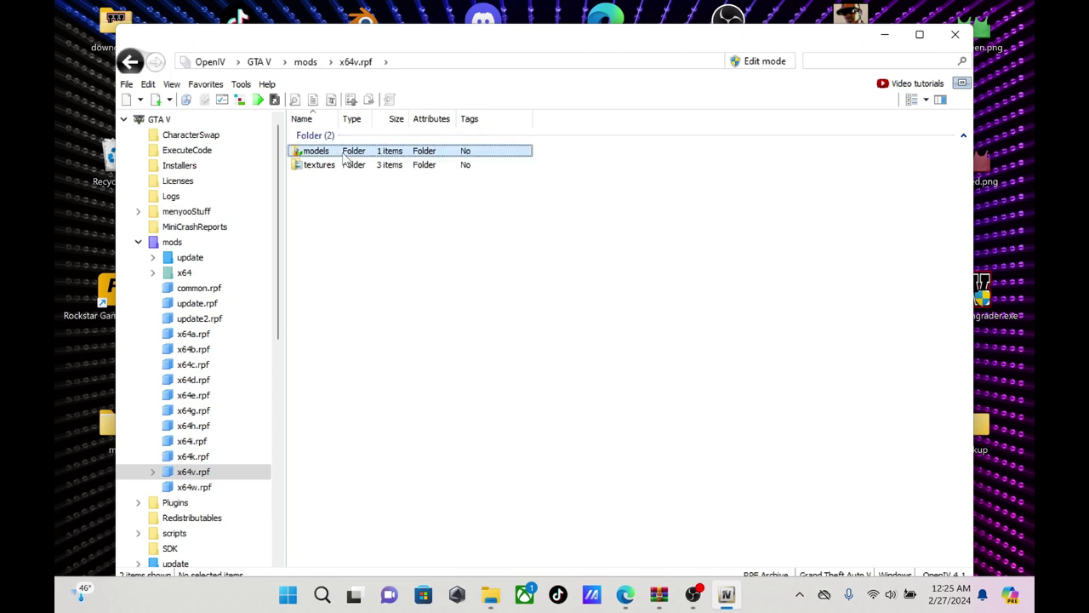
click(345, 155)
double_click(346, 154)
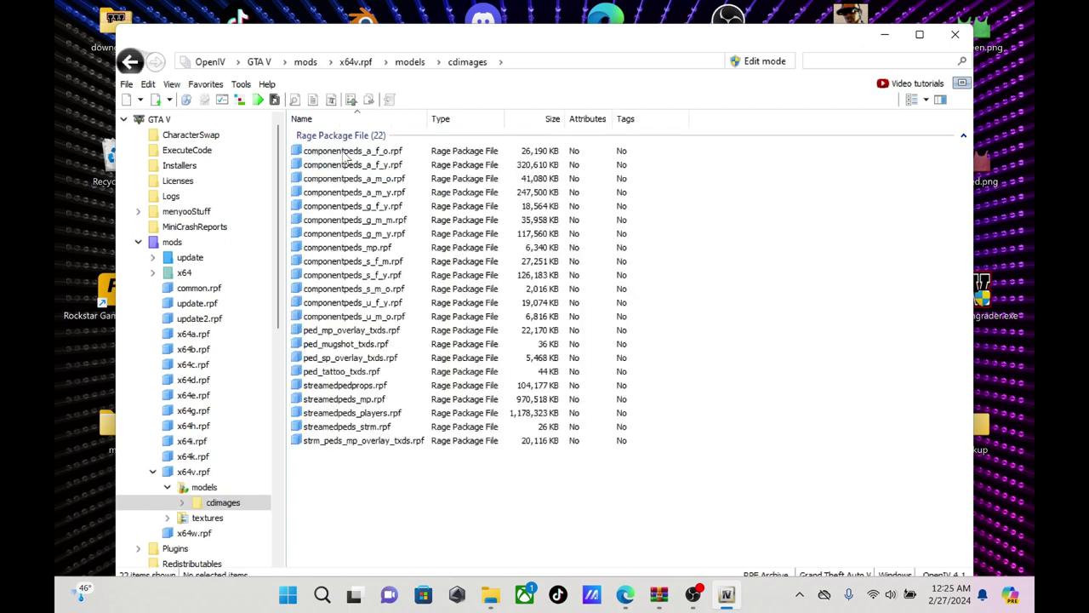
double_click(396, 235)
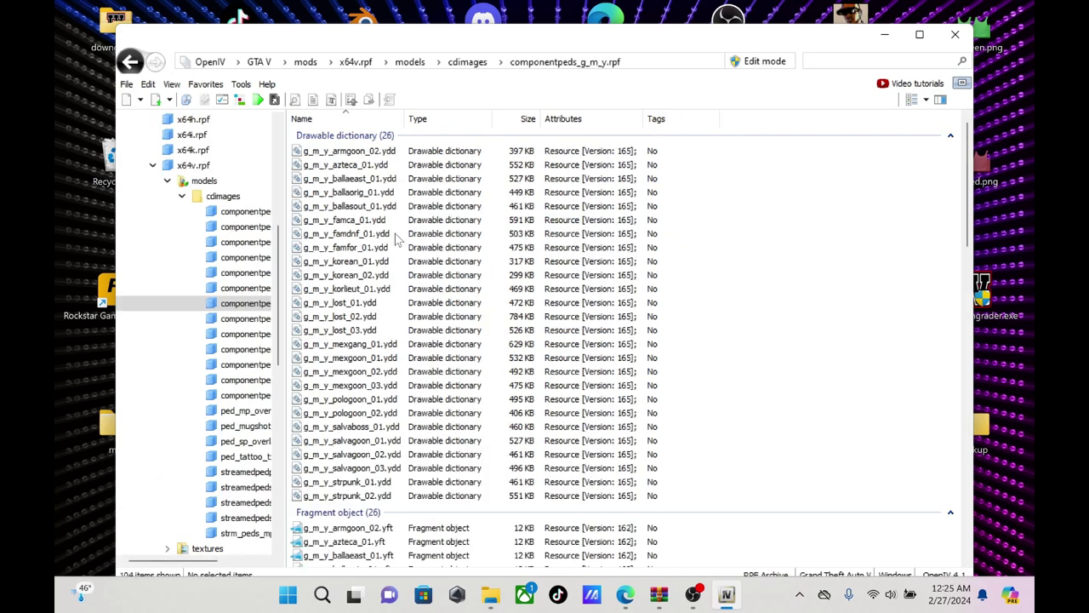
Inspect the clothing, head and accessory parts of the g_m_y_famca_01.ydd model, then close its viewer
double_click(345, 220)
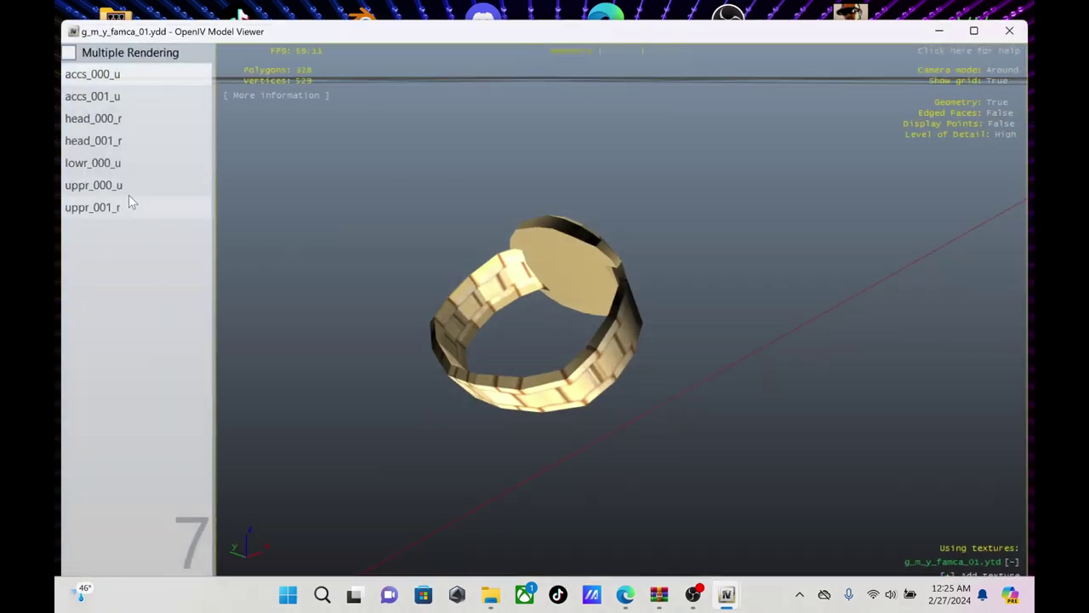
click(119, 187)
click(119, 189)
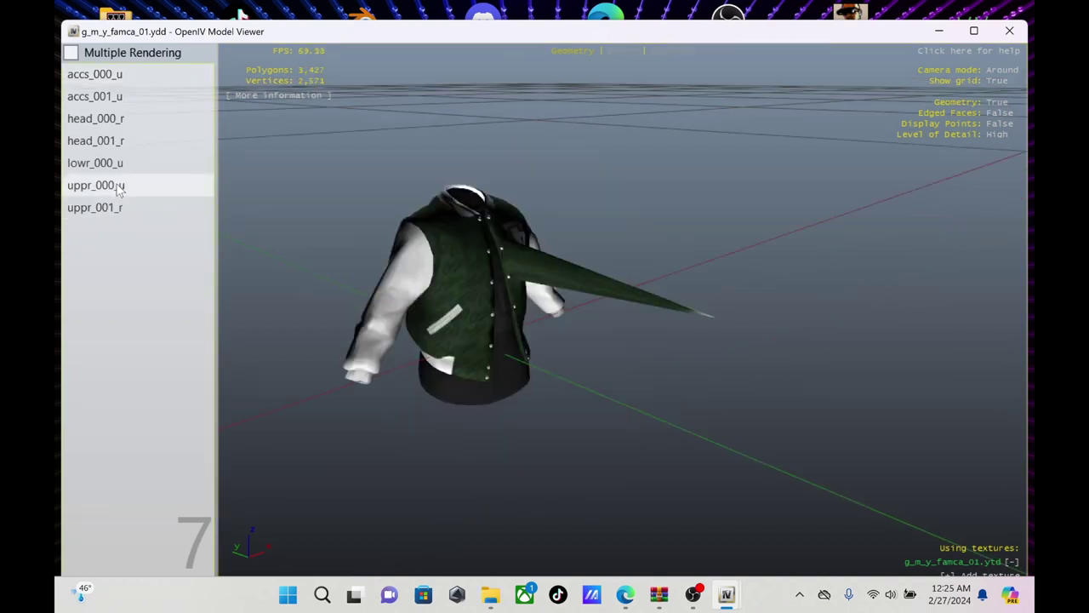
click(119, 163)
click(126, 143)
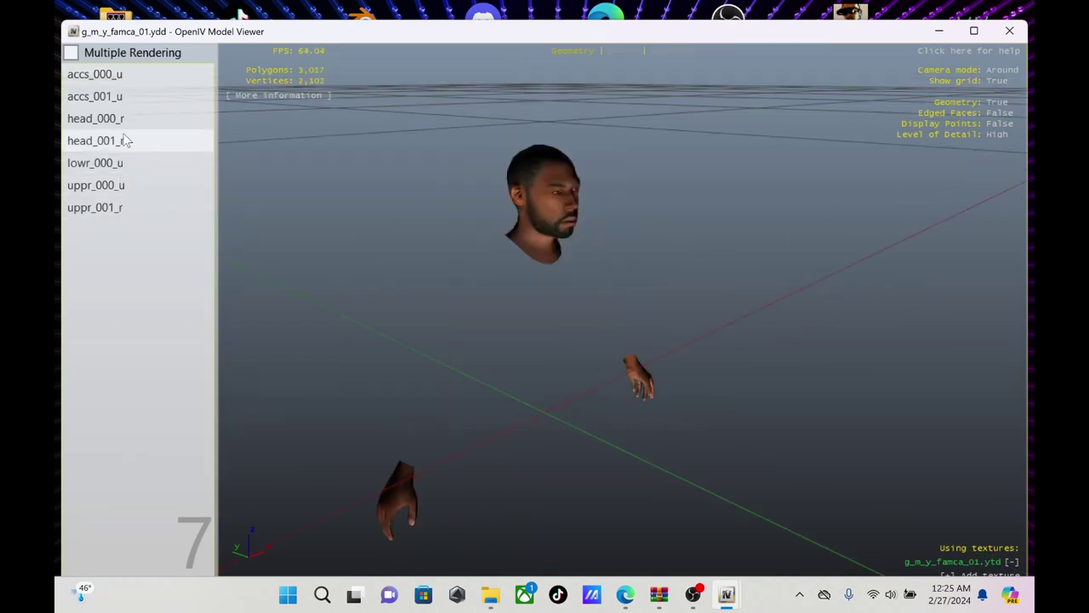
click(132, 118)
click(137, 96)
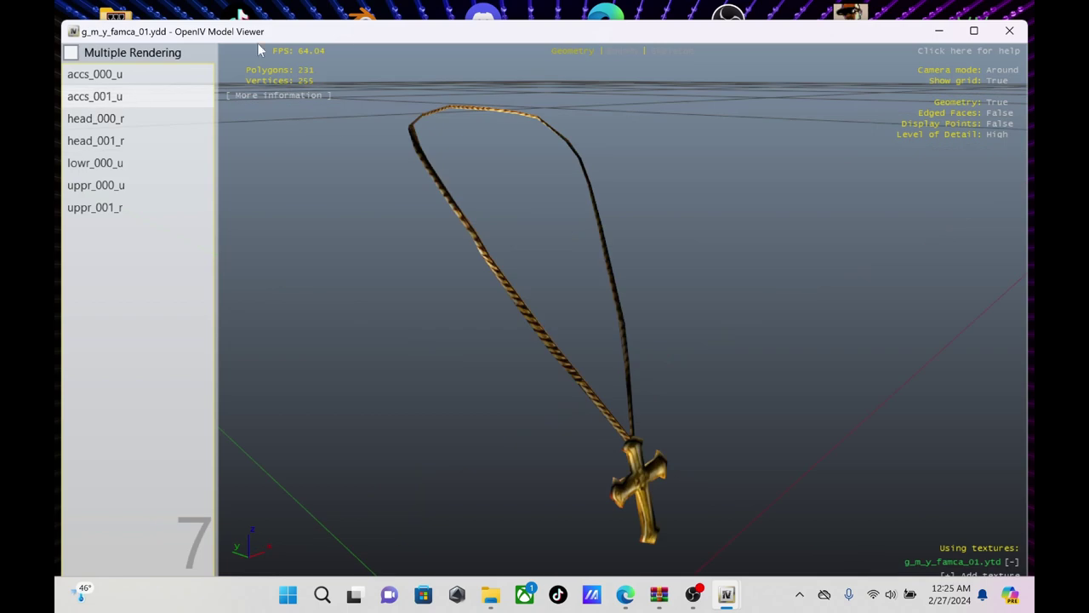
click(1010, 31)
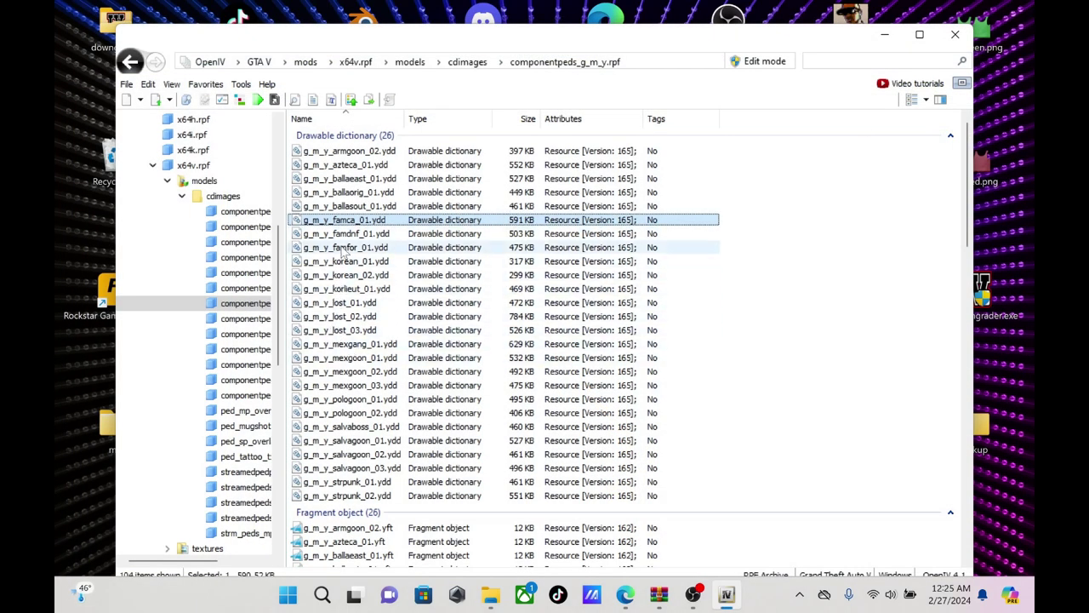
Inspect the head, lower-body and upper-body parts of the g_m_y_famdnf_01.ydd model, then close its viewer
double_click(339, 236)
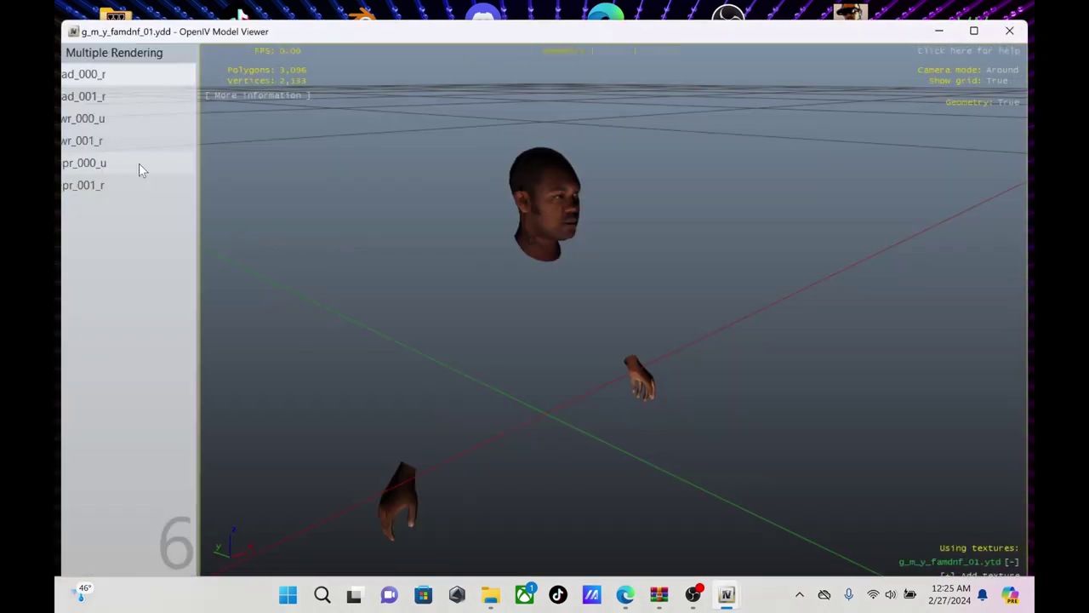
click(98, 97)
click(93, 120)
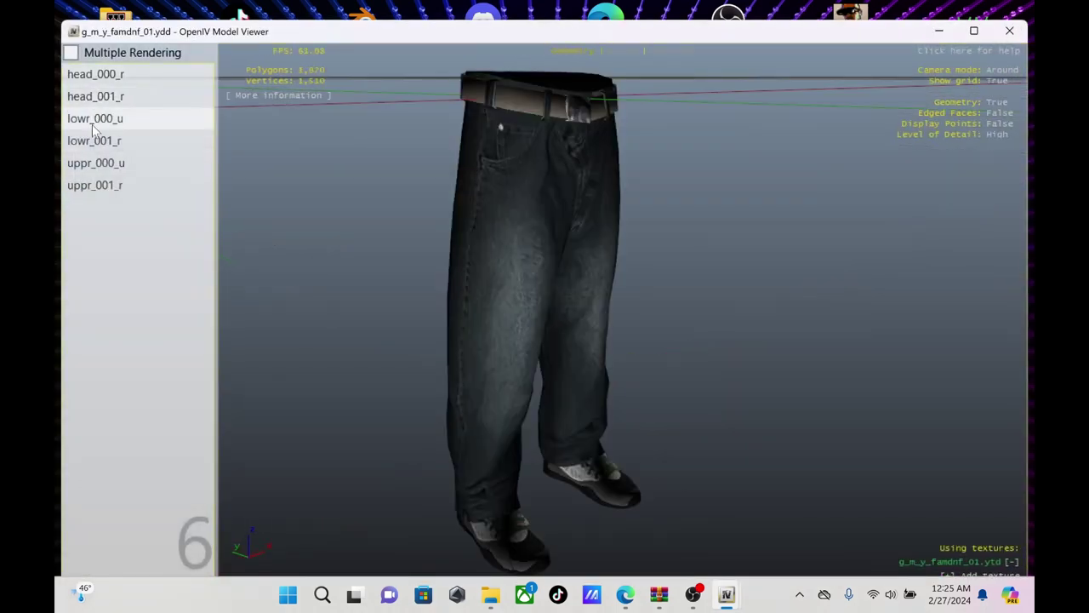
click(97, 142)
click(98, 166)
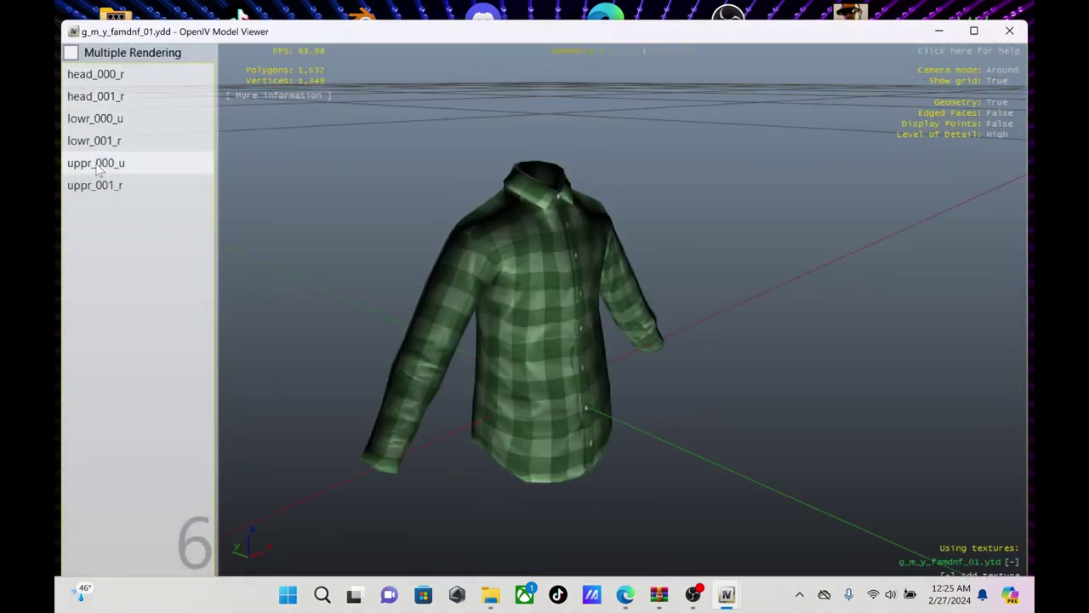
click(96, 187)
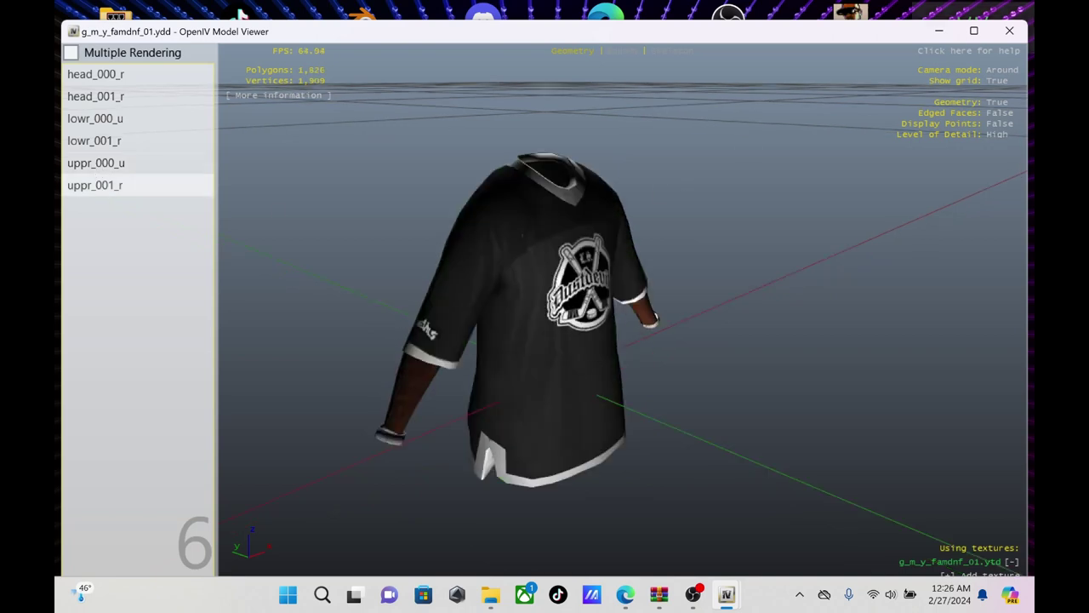
click(1009, 31)
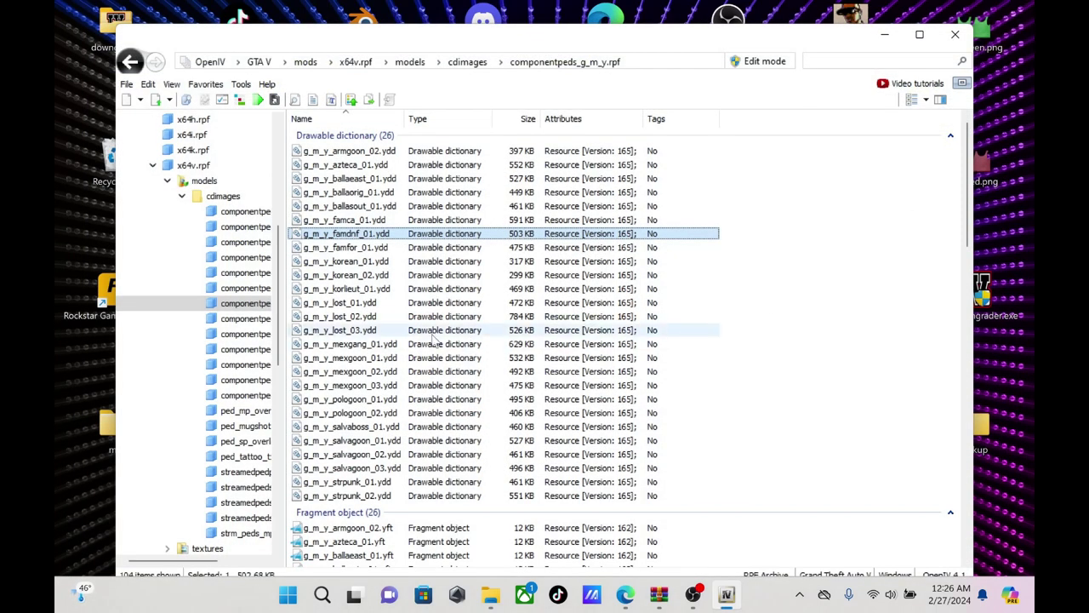
Inspect the head, lowr, task and uppr parts of the g_m_y_ballaeast_01.ydd model, then close its viewer
double_click(361, 180)
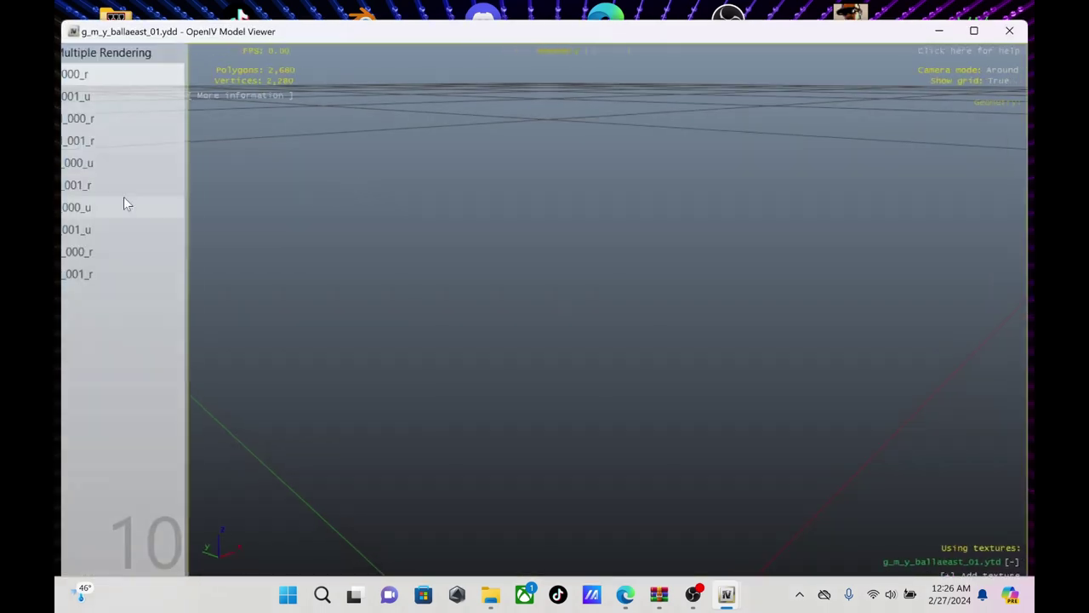
click(99, 119)
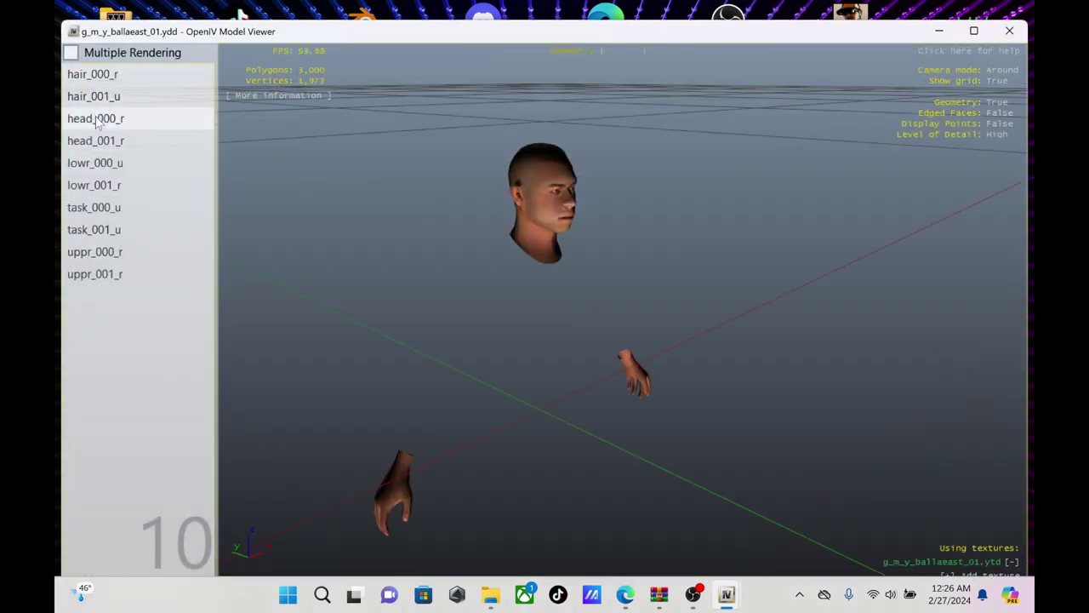
click(98, 142)
click(99, 164)
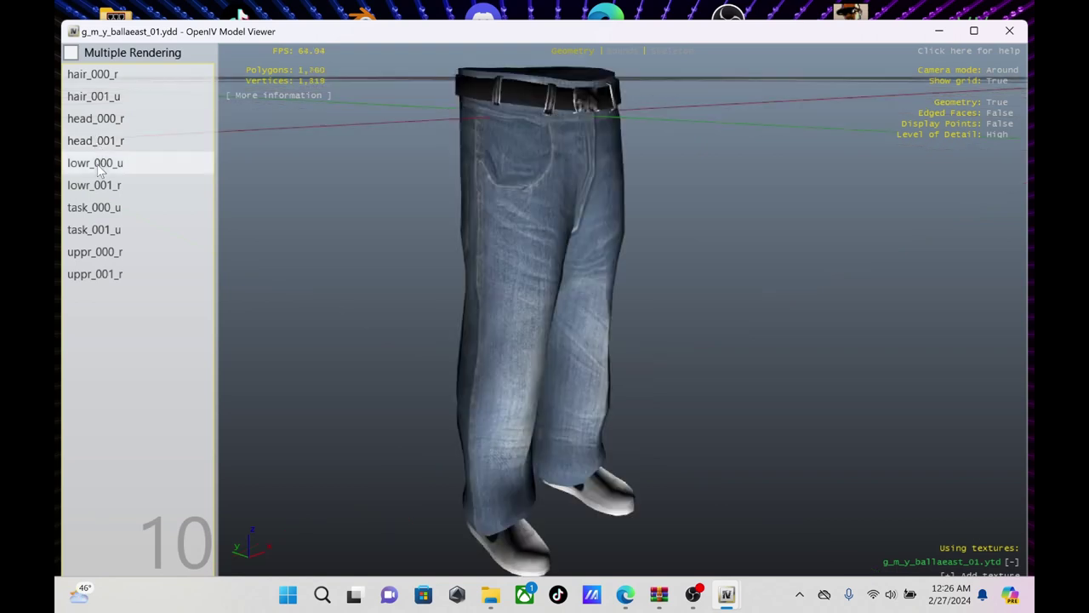
click(102, 186)
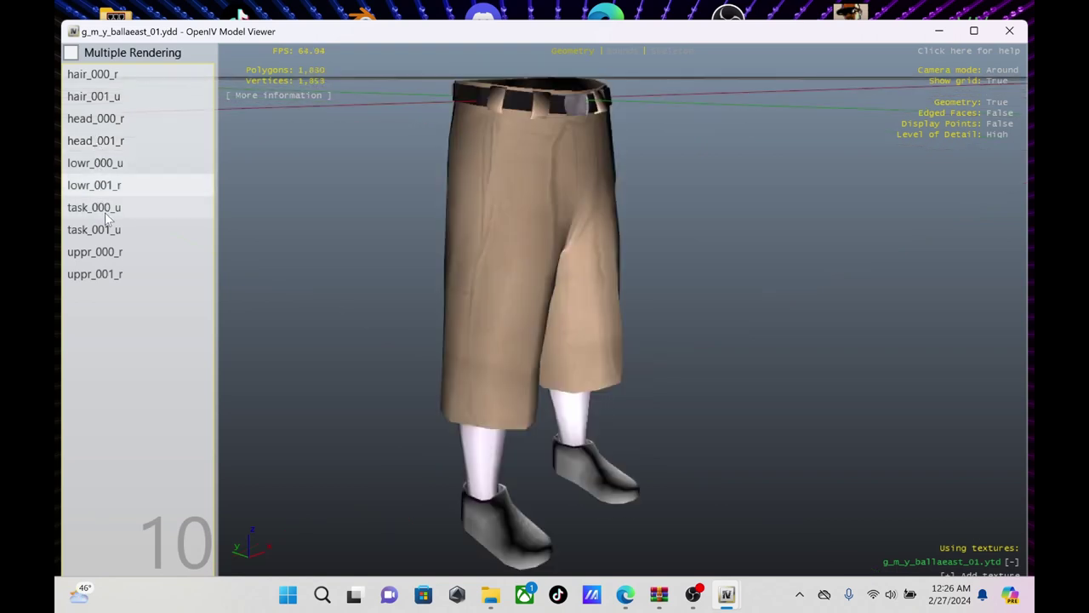
click(107, 211)
click(108, 231)
click(110, 253)
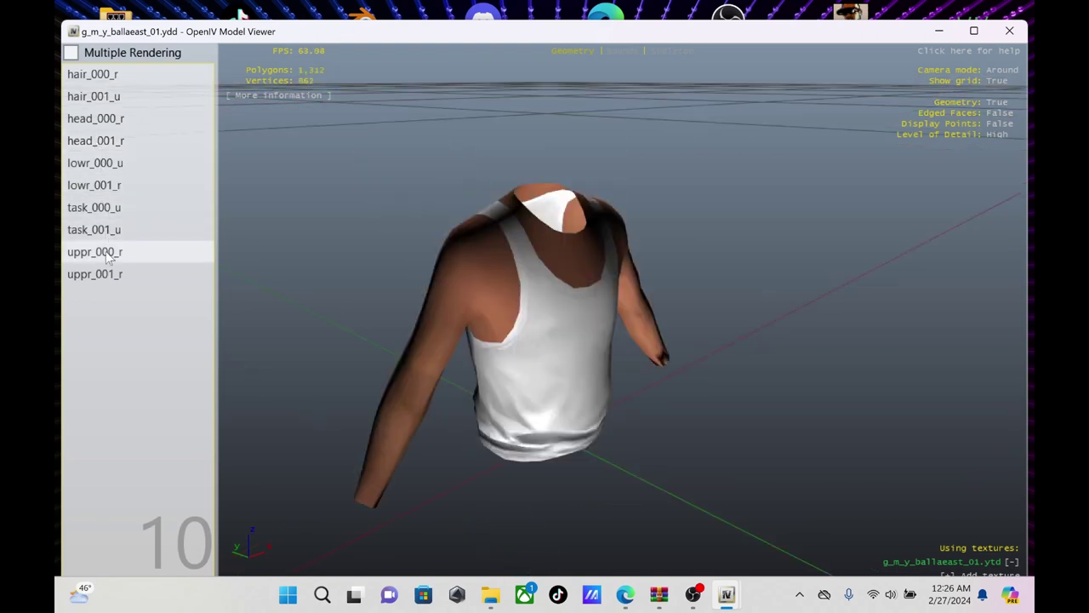
click(113, 274)
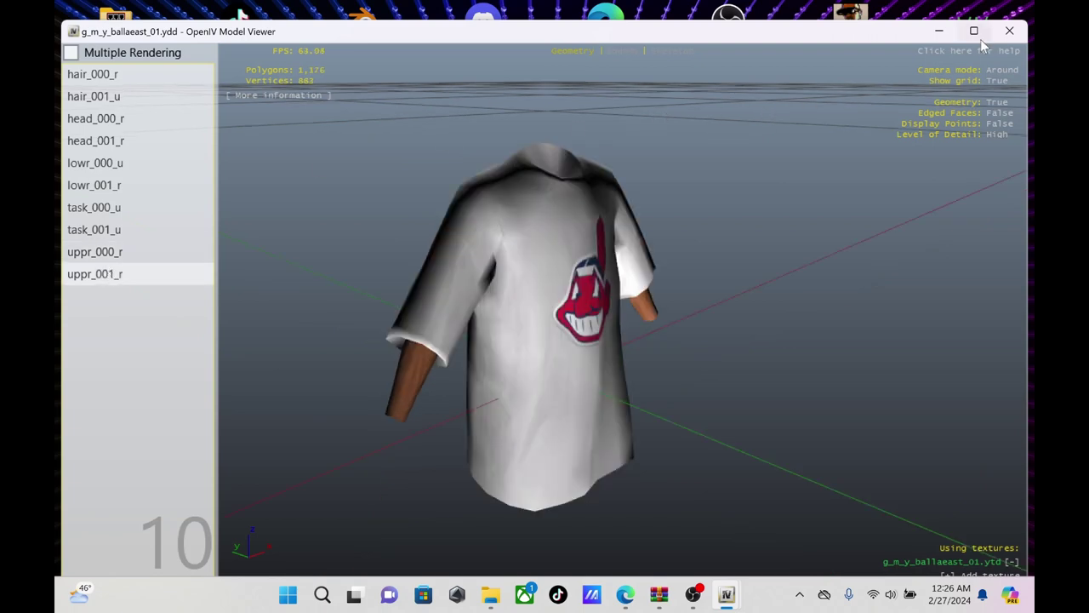
click(1010, 31)
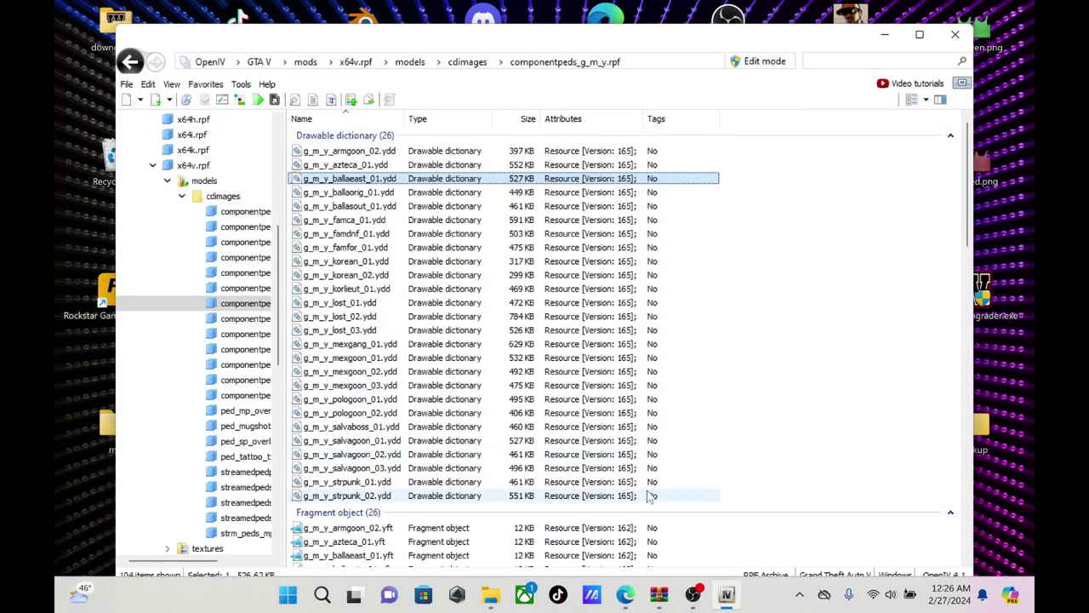
Switch to the Inglewood Family Gangster Bloods (2).rar archive, go from FAMFOR to its FAMCA folder, and minimize the archive window
mouse_move(658, 601)
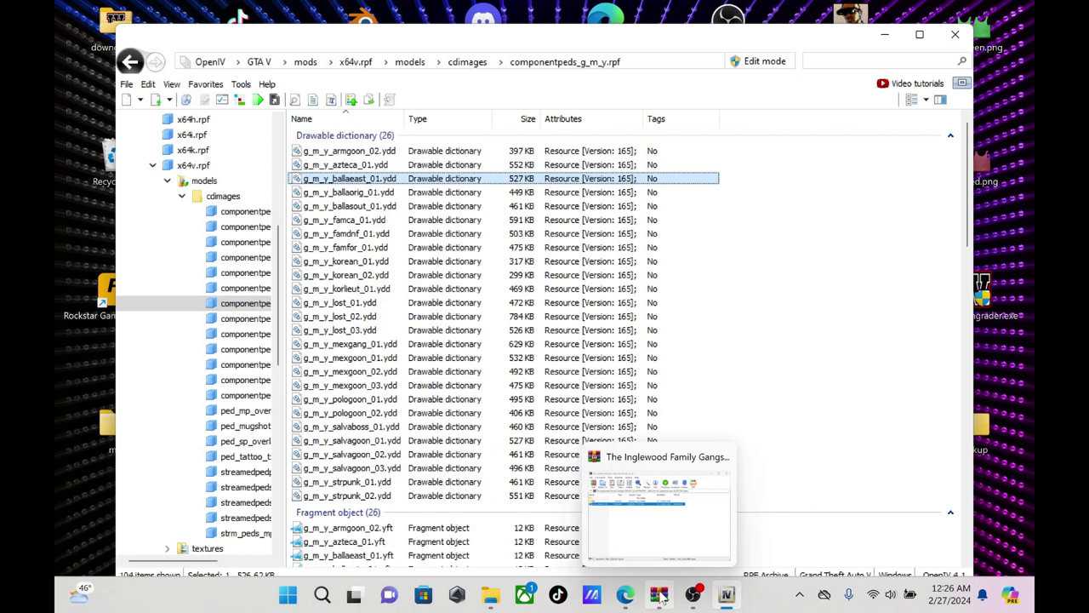
click(660, 595)
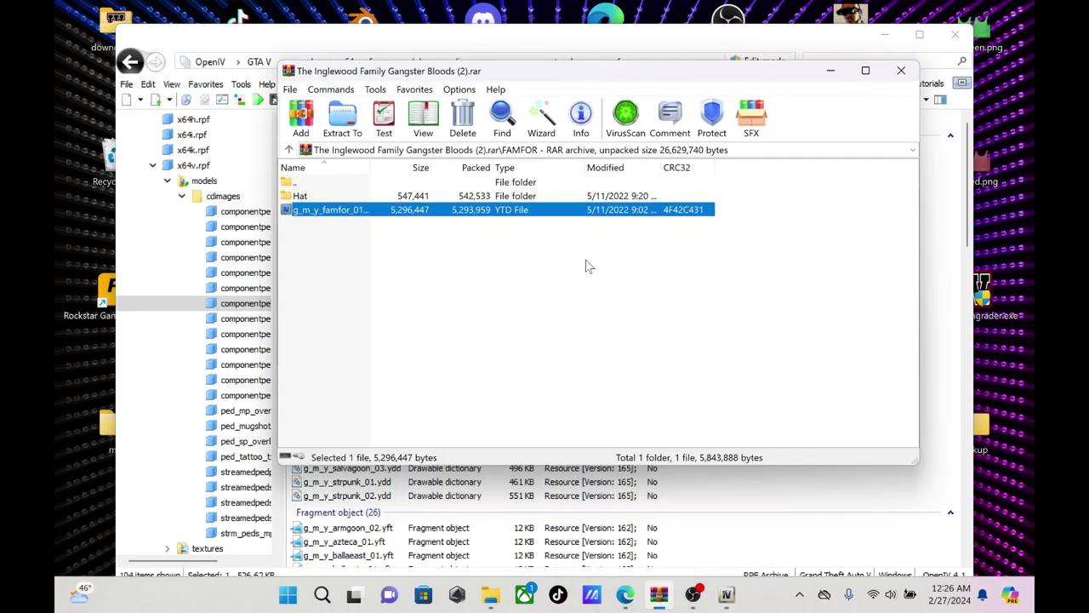
double_click(319, 186)
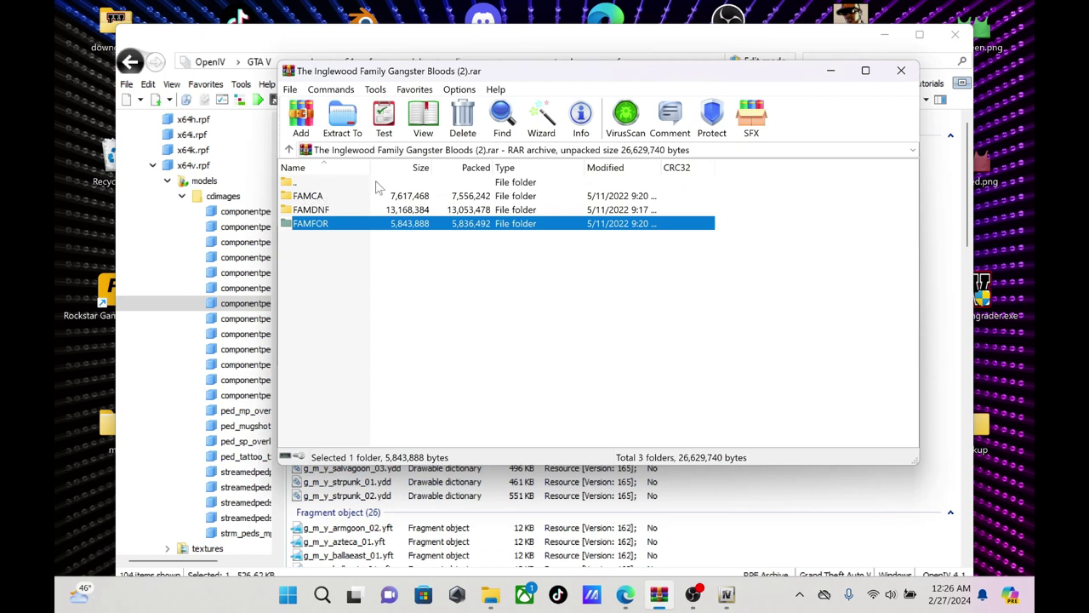
double_click(316, 196)
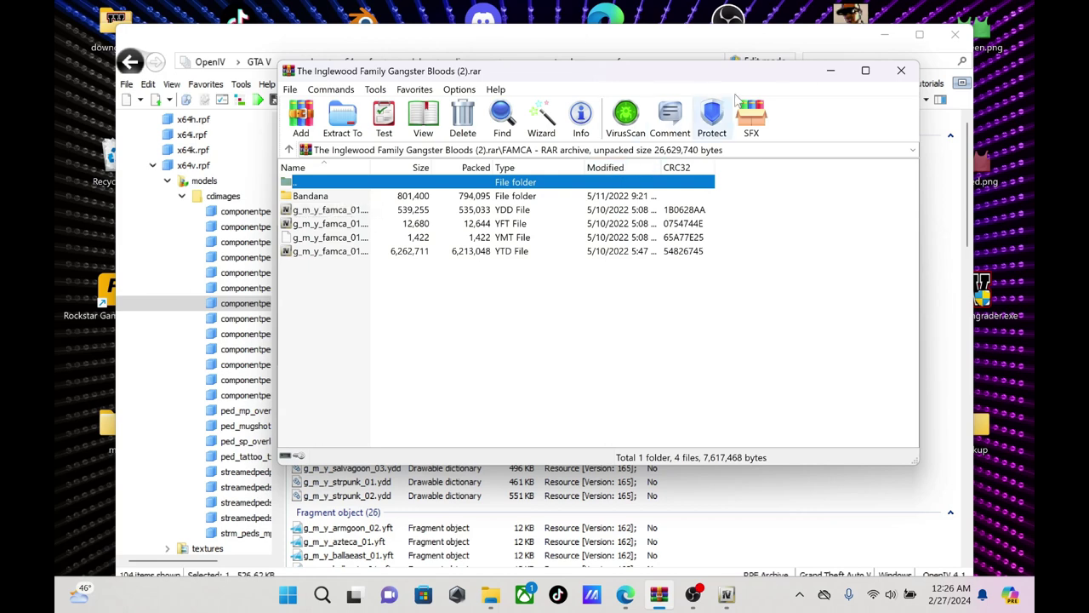
click(829, 73)
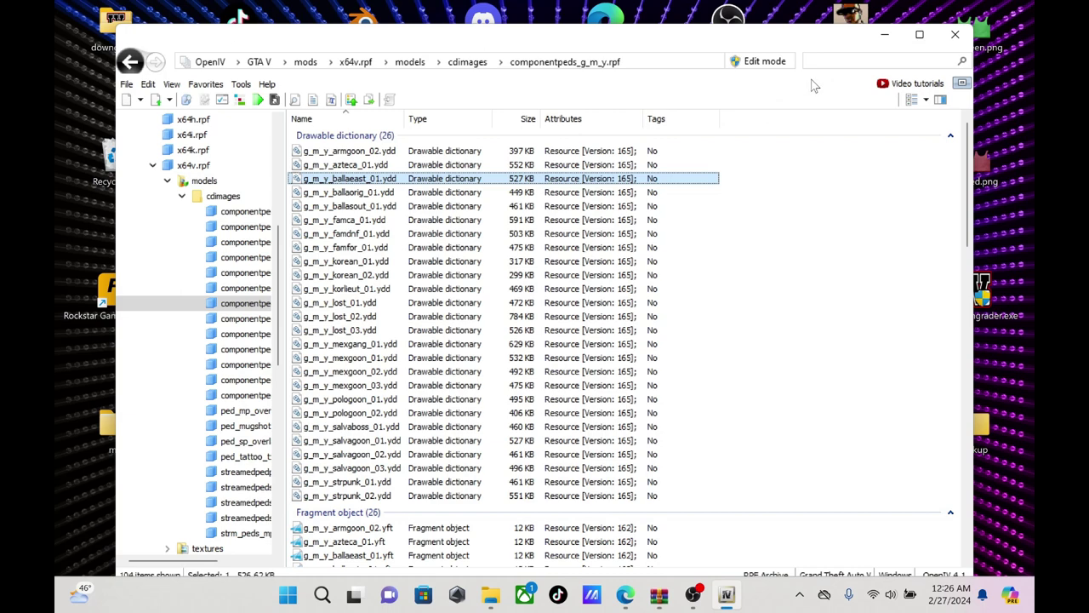
Turn on edit mode for the componentpeds_g_m_y.rpf archive and accept automatic saving of changes
right_click(328, 185)
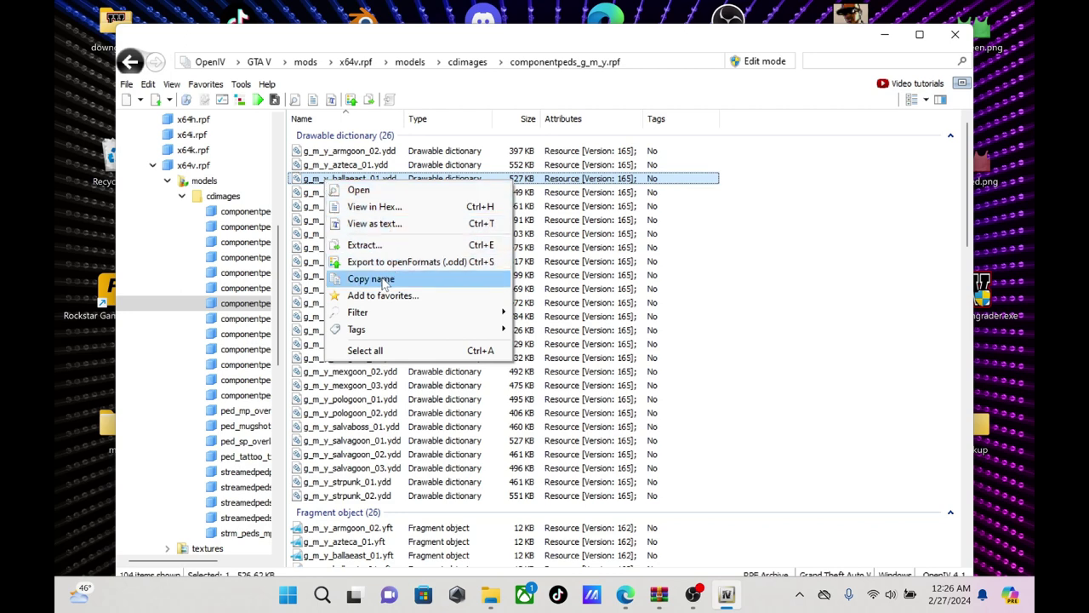
click(749, 62)
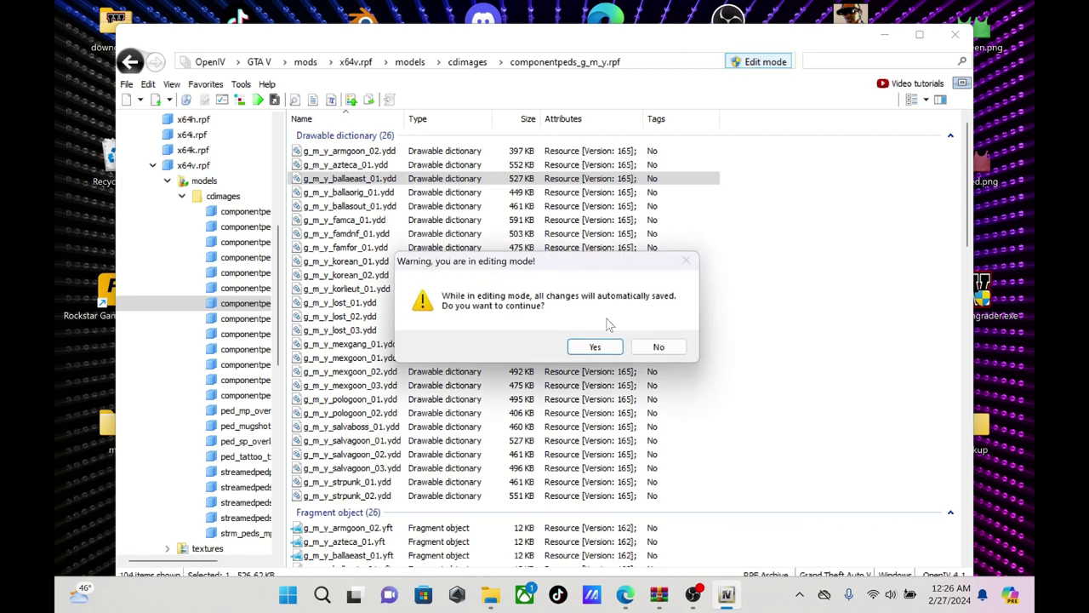
click(595, 347)
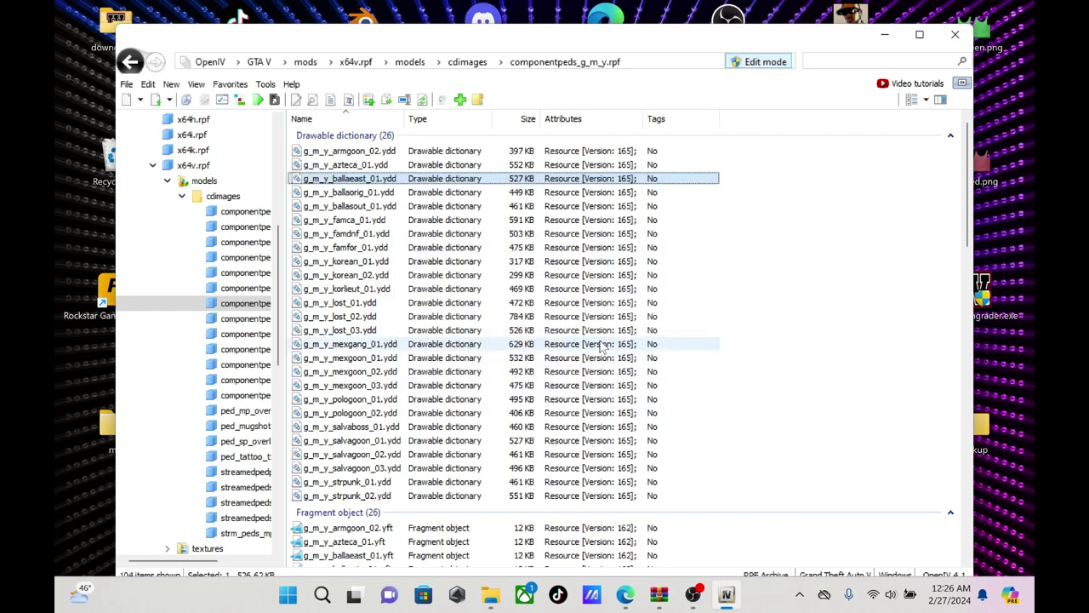
Copy the base name g_m_y_ballaeast_01 from the editable file name of g_m_y_ballaeast_01.ydd
right_click(365, 180)
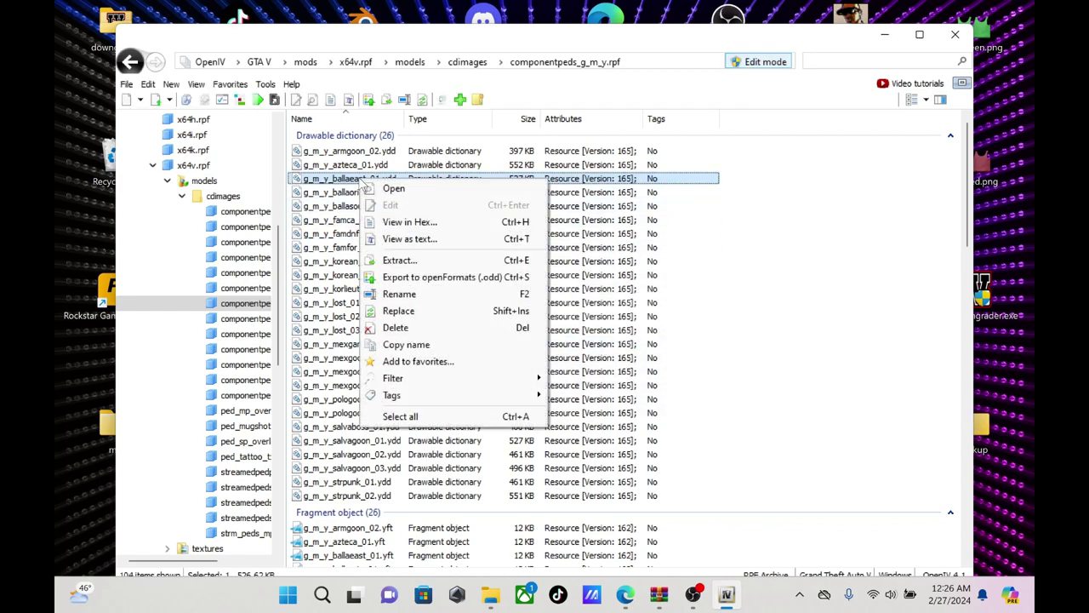
click(430, 293)
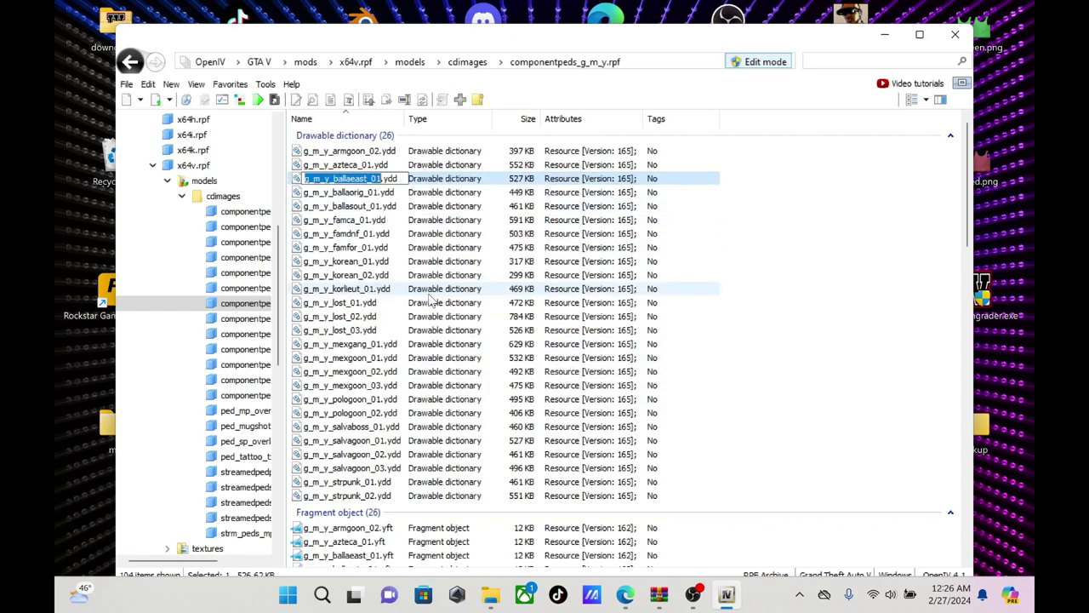
right_click(340, 180)
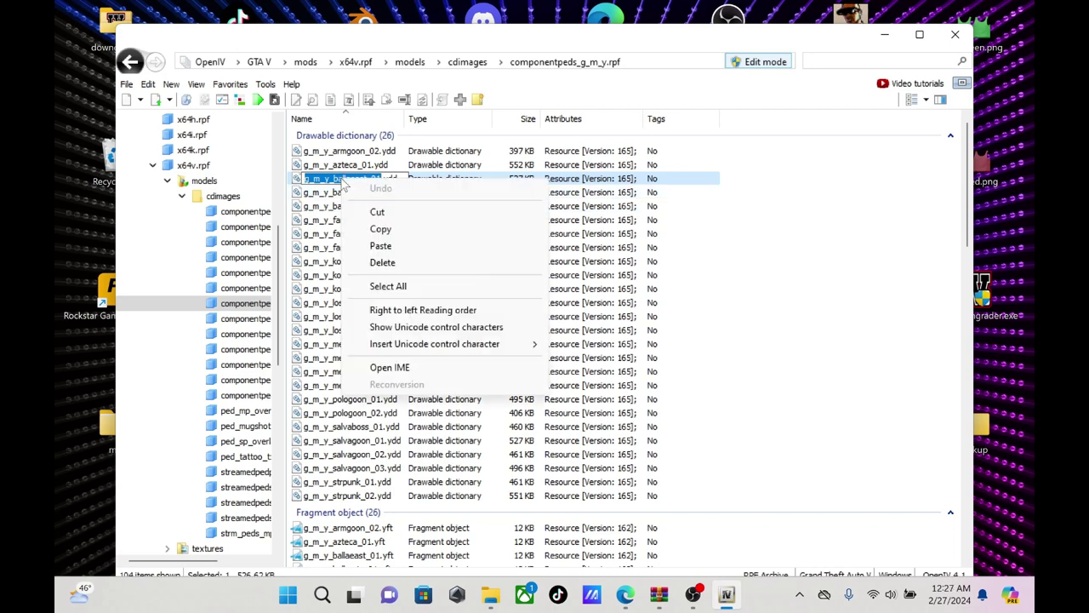
click(375, 228)
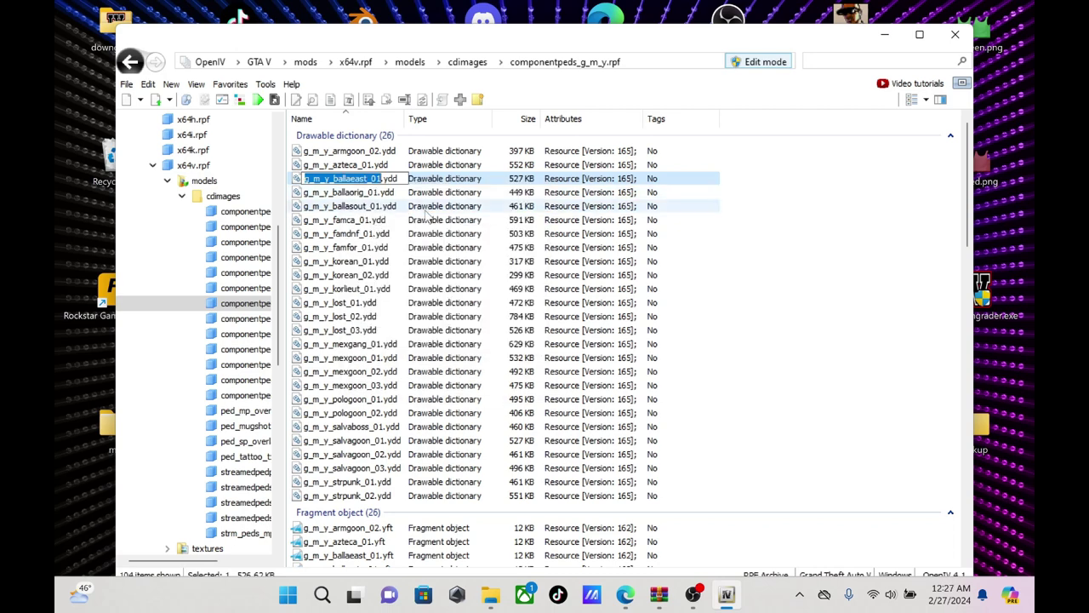
In the RAR archive's FAMCA folder, rename g_m_y_famca_01.ydd to g_m_y_ballaeast_01.ydd using the copied name
click(661, 595)
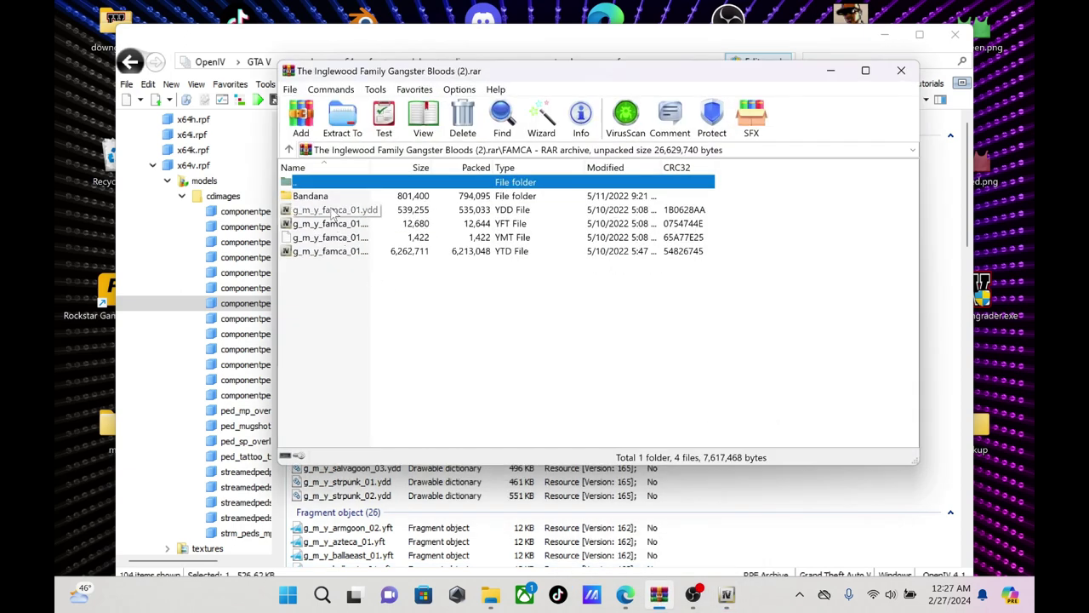
click(333, 213)
right_click(333, 213)
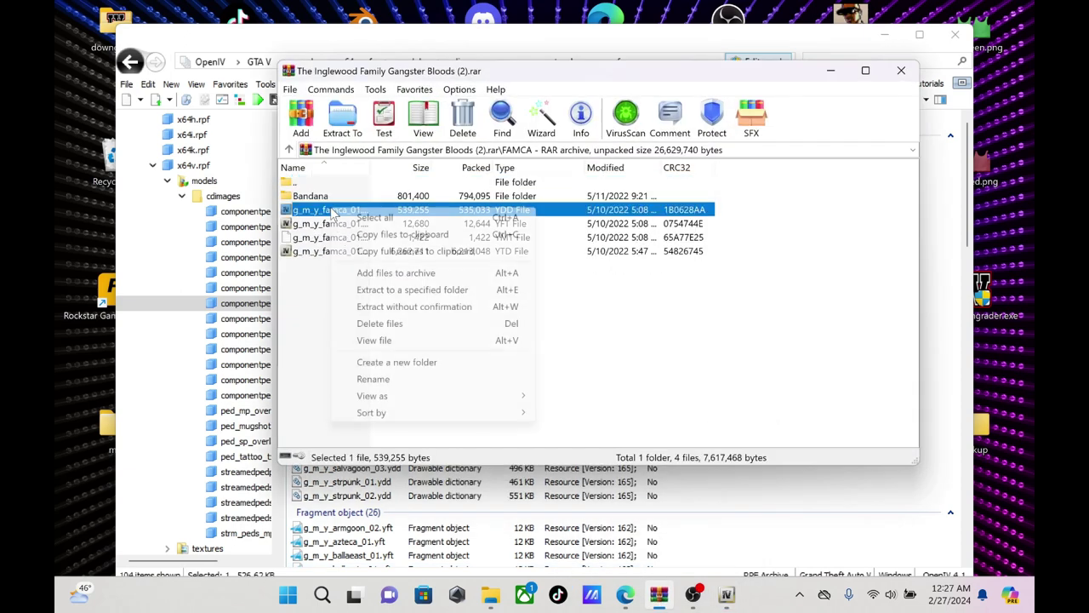
click(376, 377)
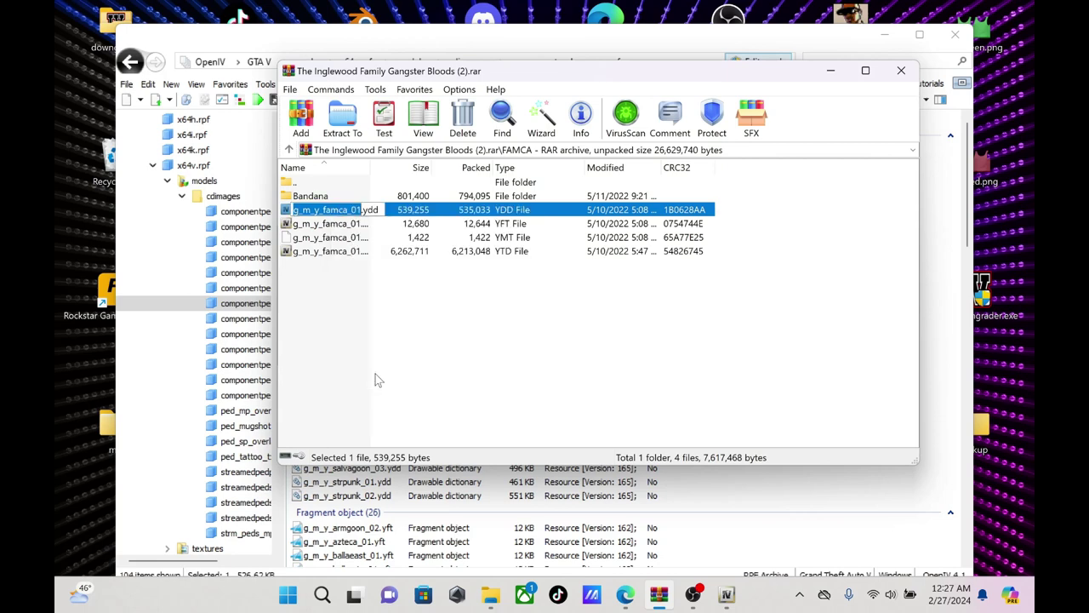
right_click(340, 209)
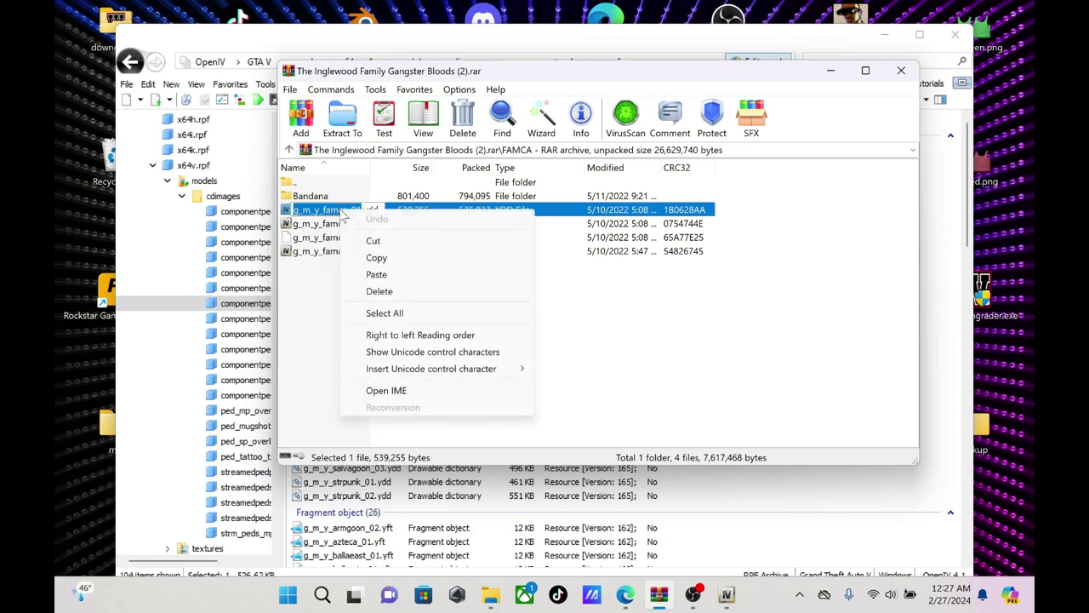
click(379, 271)
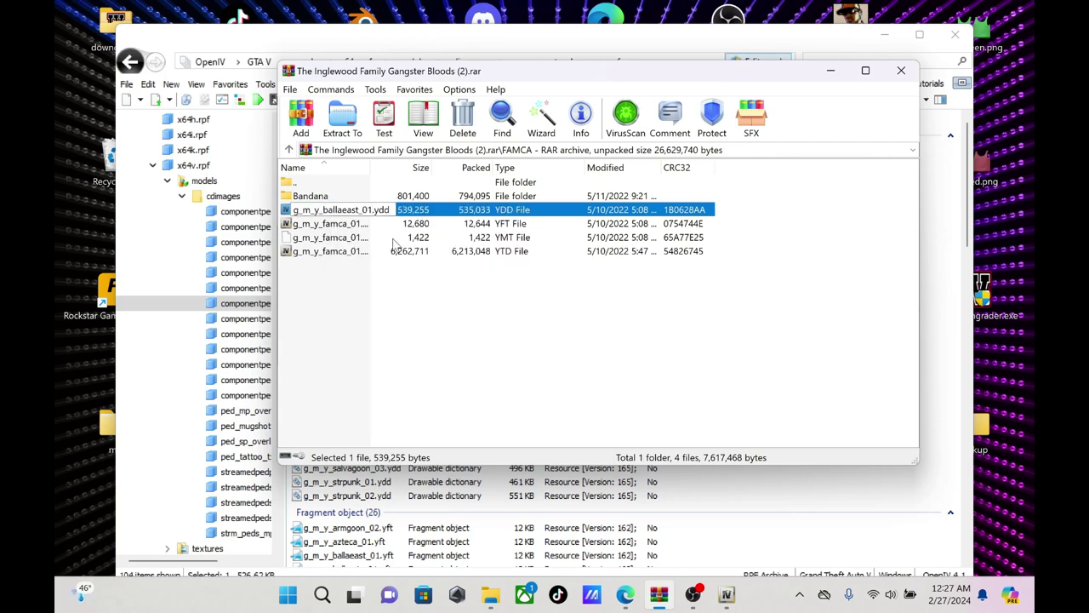
click(423, 213)
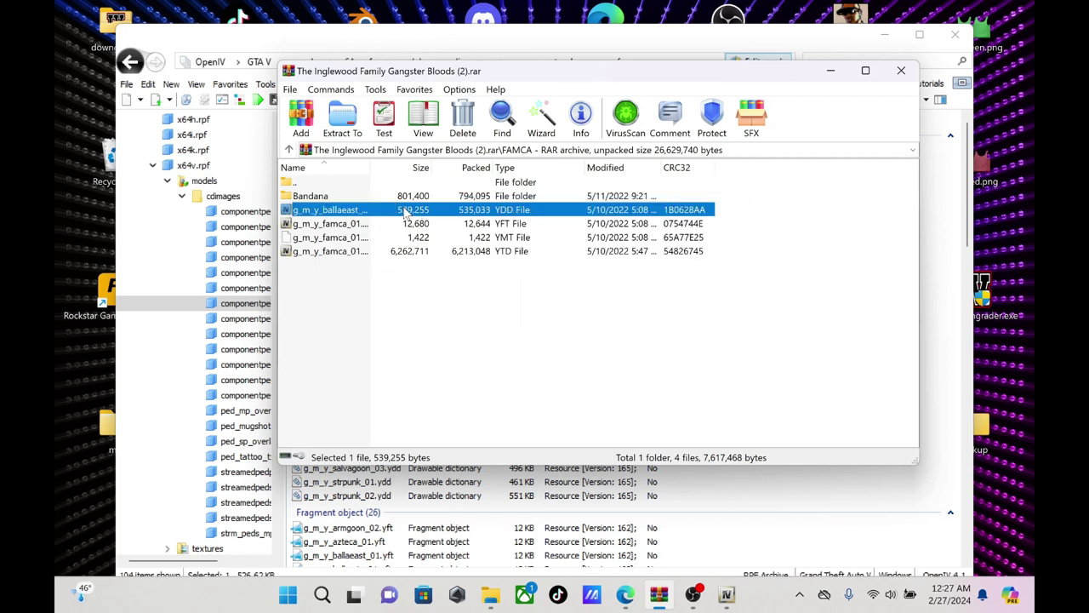
drag(481, 228, 751, 203)
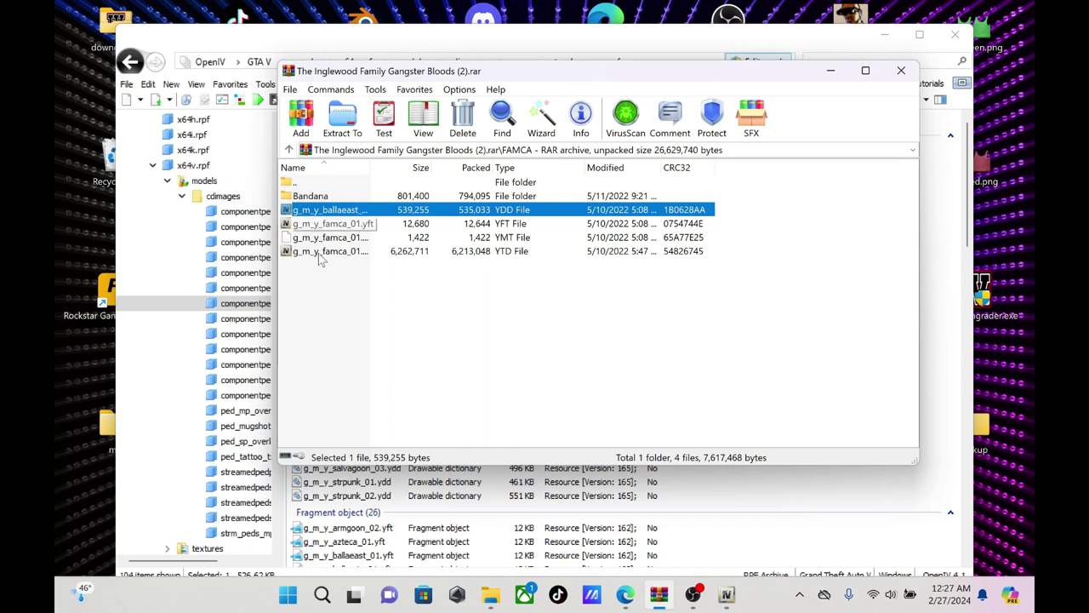
Look through the RAR archive's FAMCA Bandana subfolder and its FAMDNF folder, then minimize the archive window
double_click(322, 197)
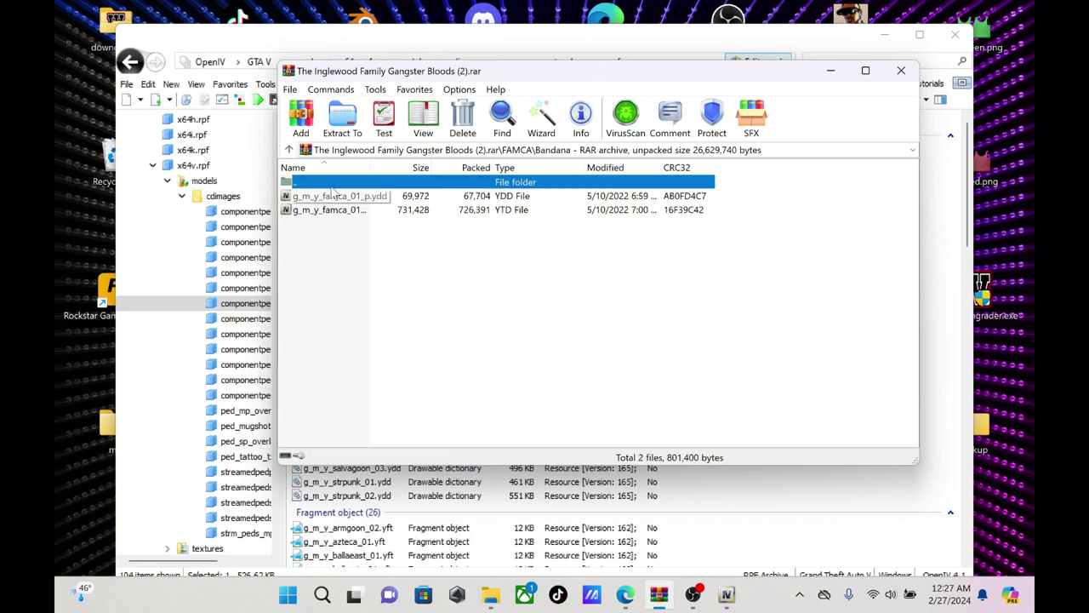
double_click(325, 184)
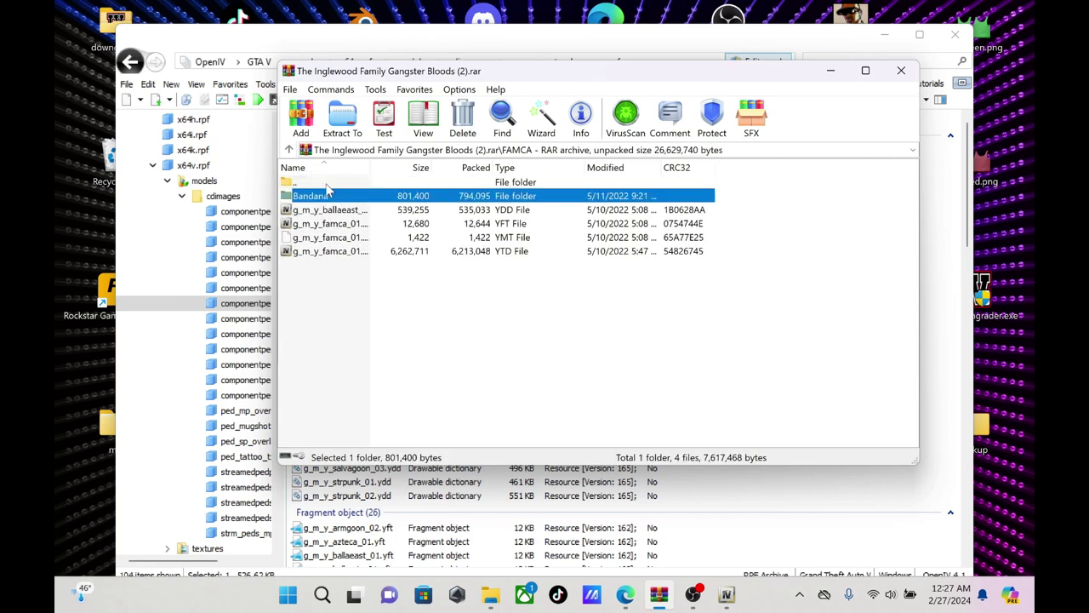
double_click(326, 184)
double_click(323, 211)
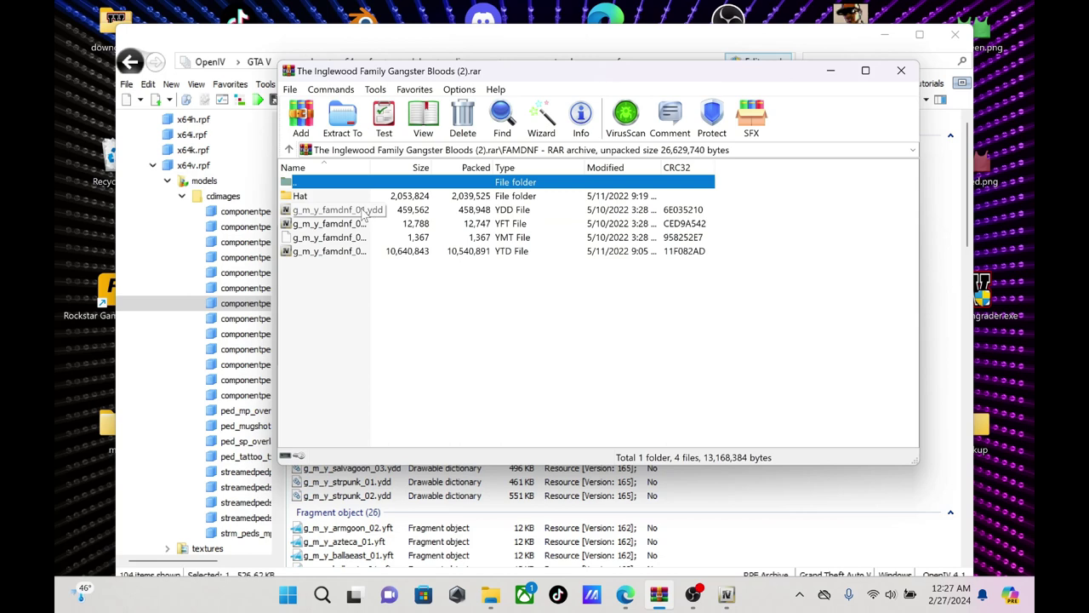
click(831, 73)
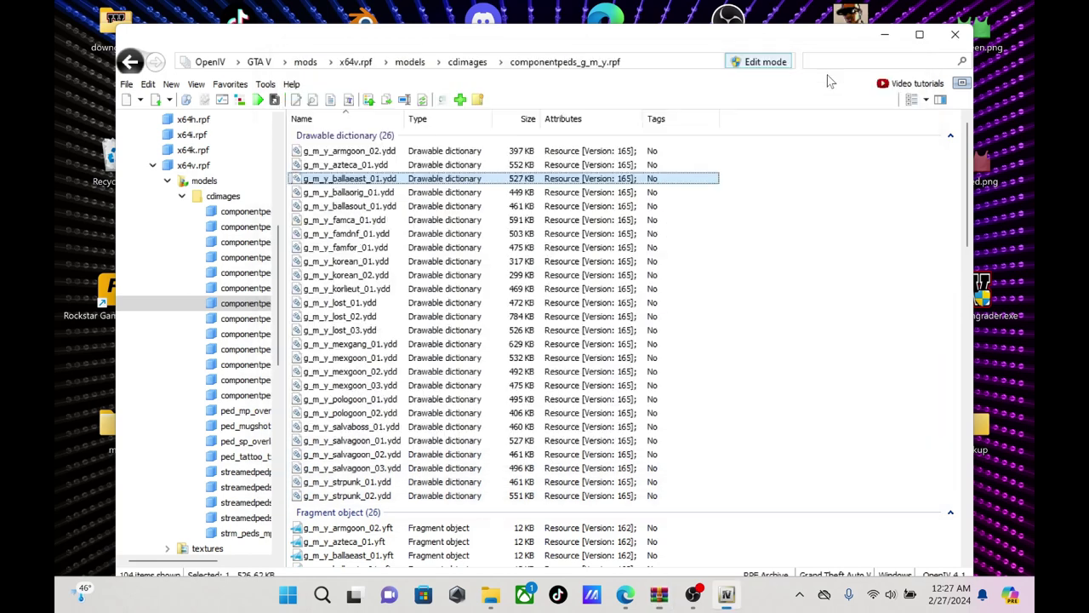
Preview the uppr_000_u part of the g_m_y_ballaorig_01.ydd model, and close the model viewer
click(357, 192)
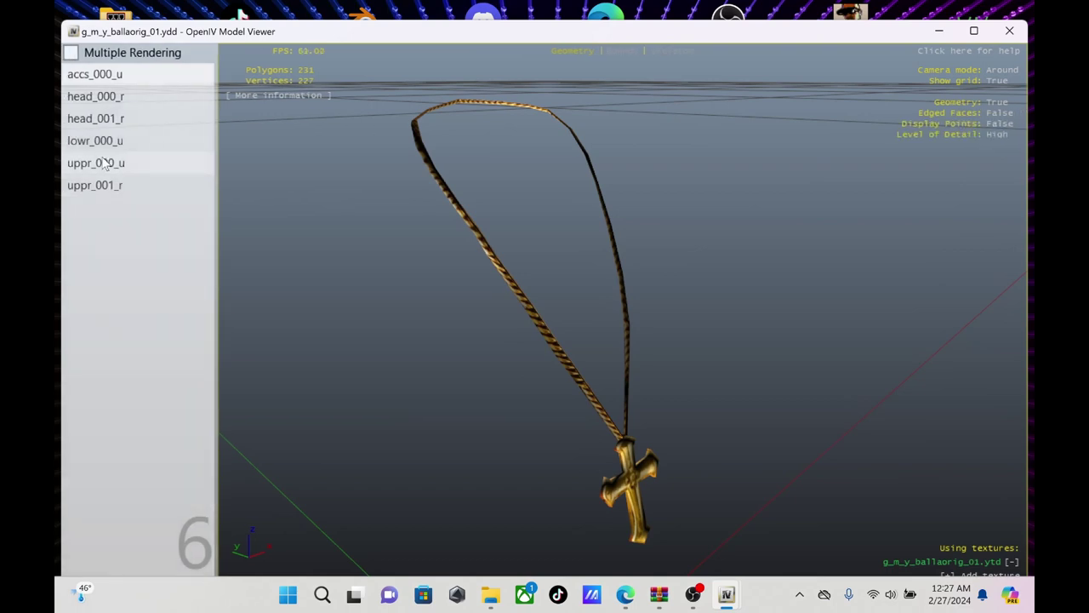
click(102, 166)
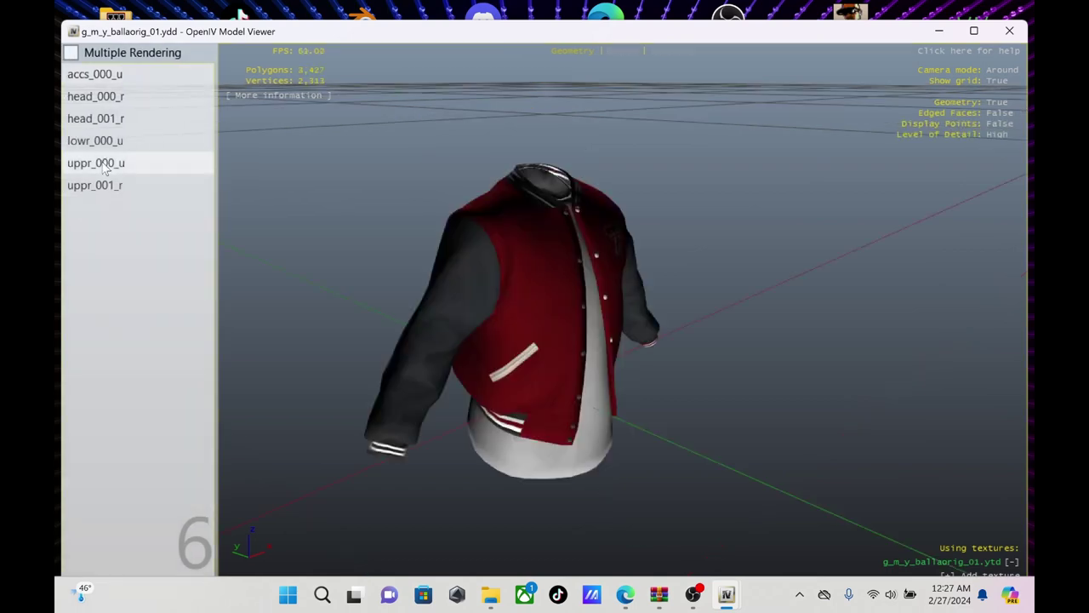
click(1009, 31)
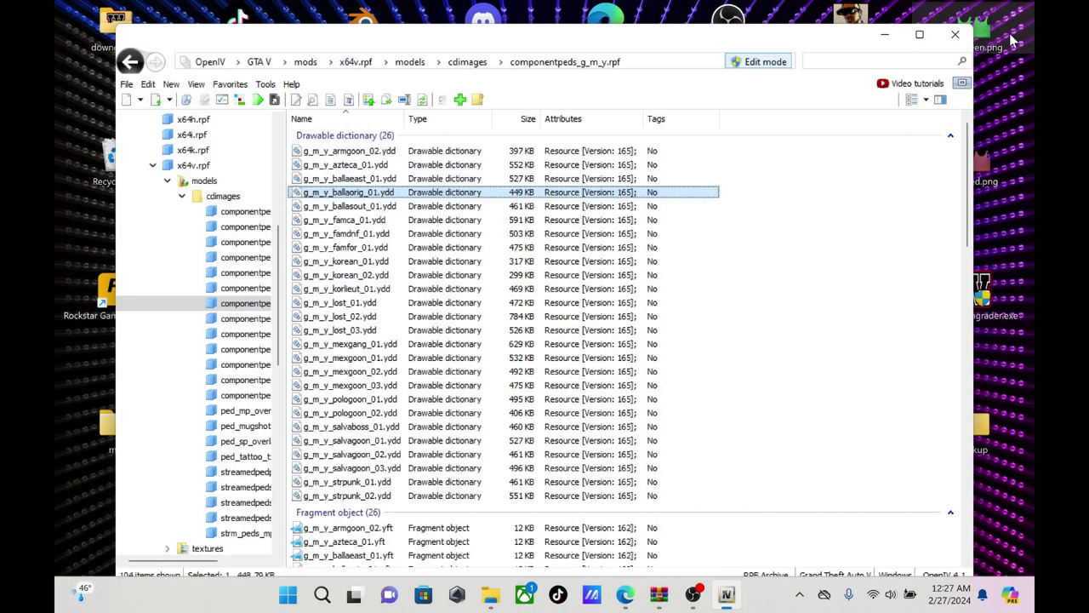
Copy the base name g_m_y_ballaorig_01 from the editable file name of g_m_y_ballaorig_01.ydd
right_click(337, 197)
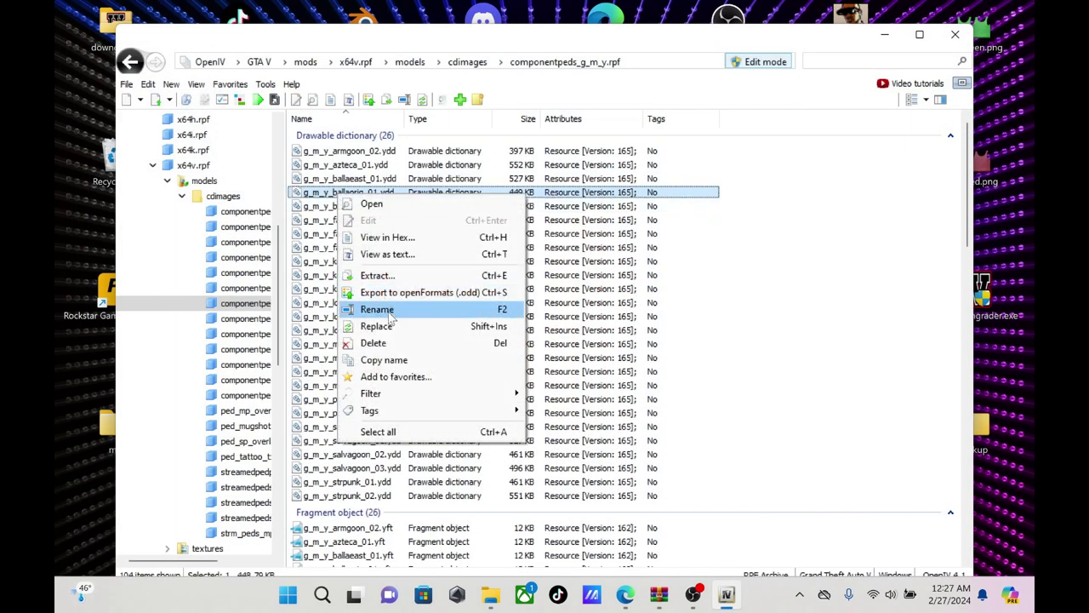
click(390, 312)
right_click(372, 195)
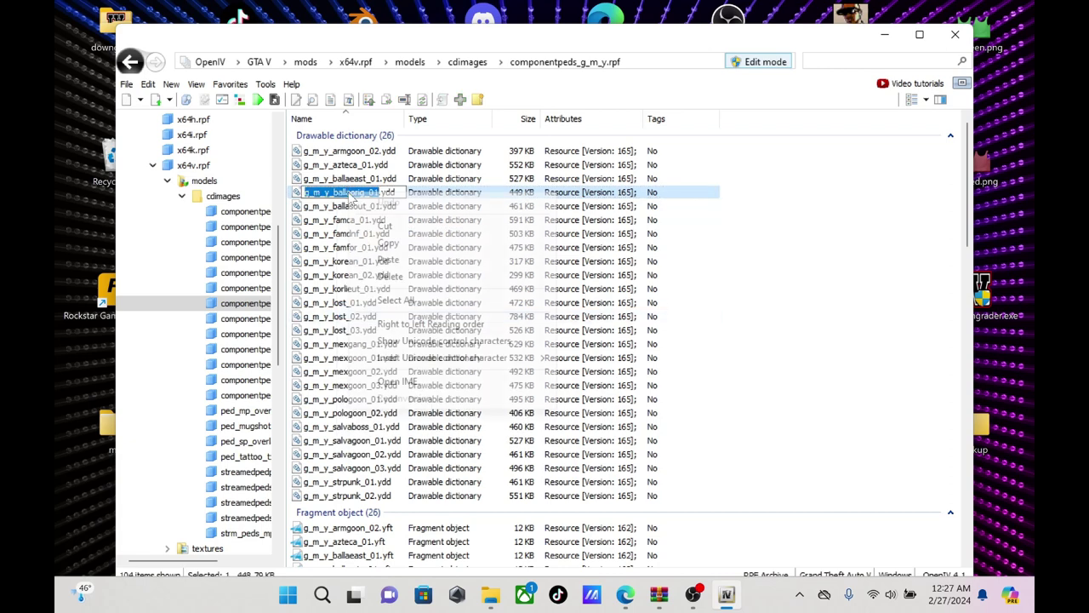
click(388, 242)
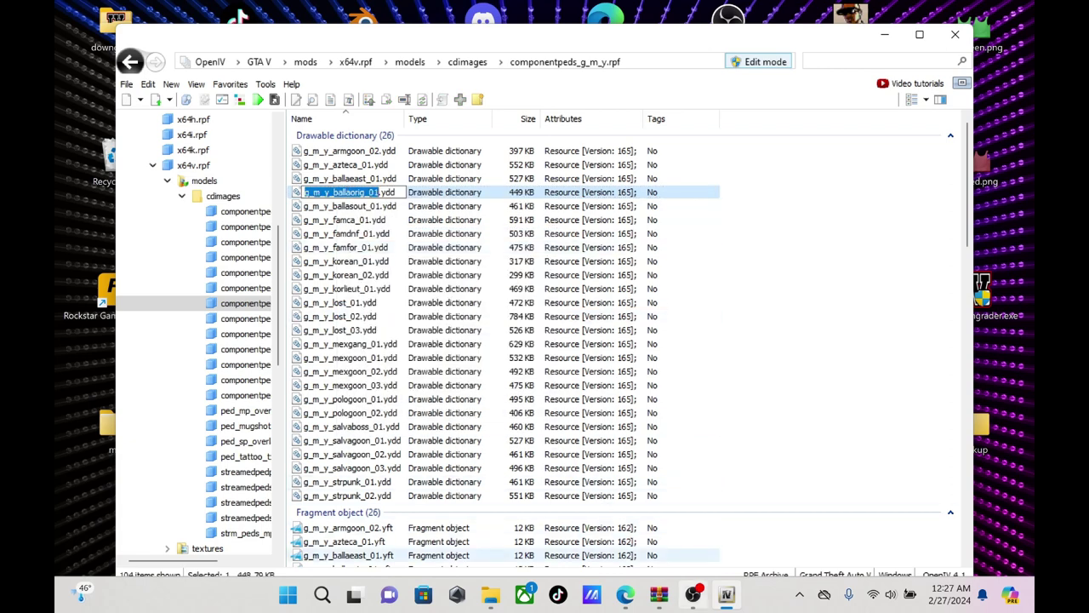
In the RAR archive's FAMDNF folder, rename g_m_y_famdnf_01.ydd to g_m_y_ballaorig_01.ydd using the copied name
click(669, 606)
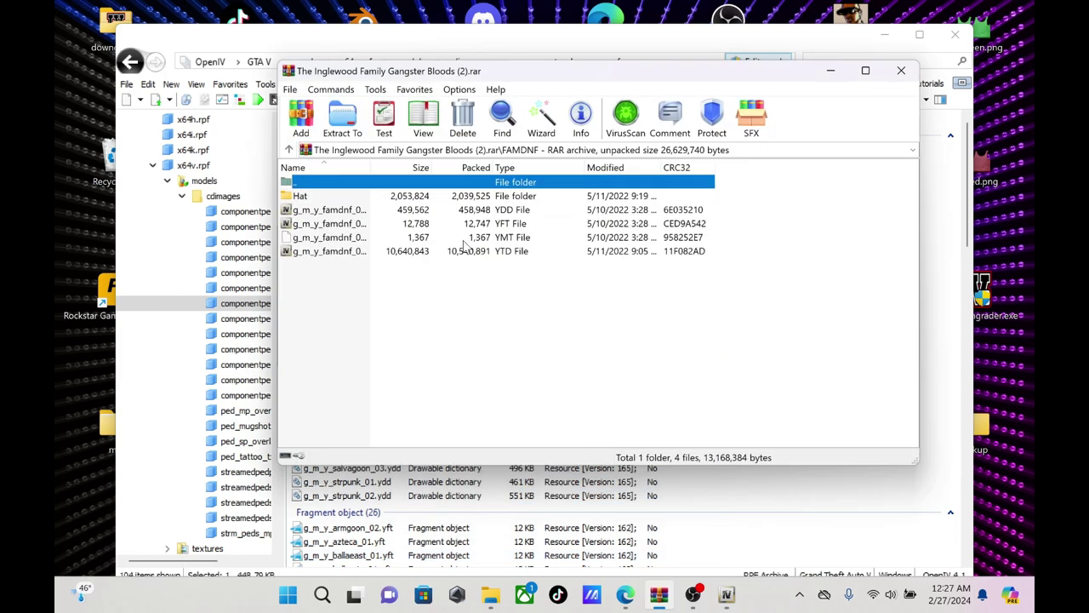
click(347, 213)
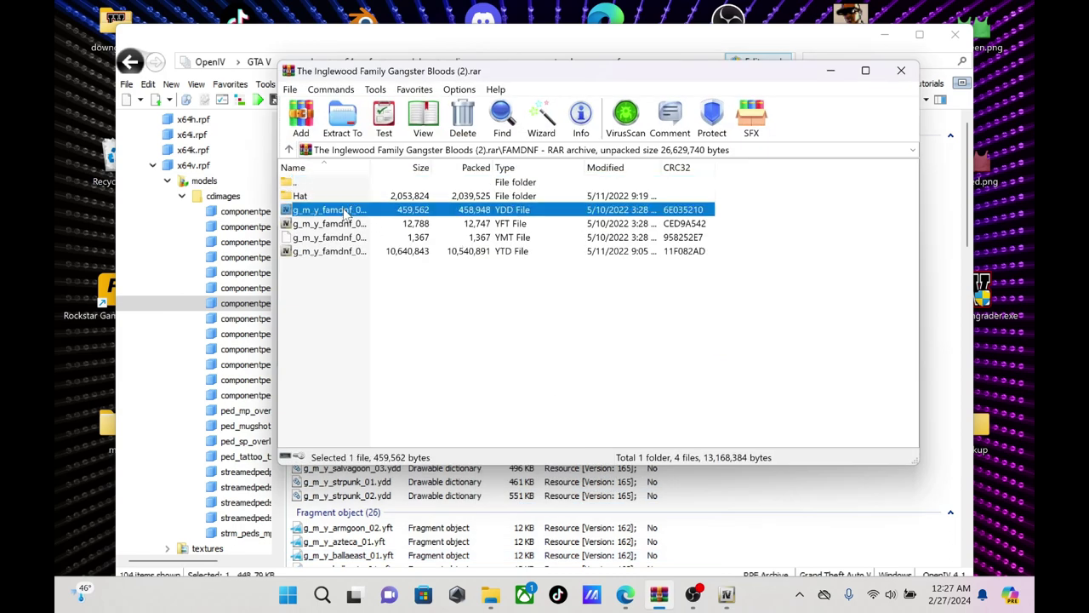
right_click(346, 213)
click(396, 381)
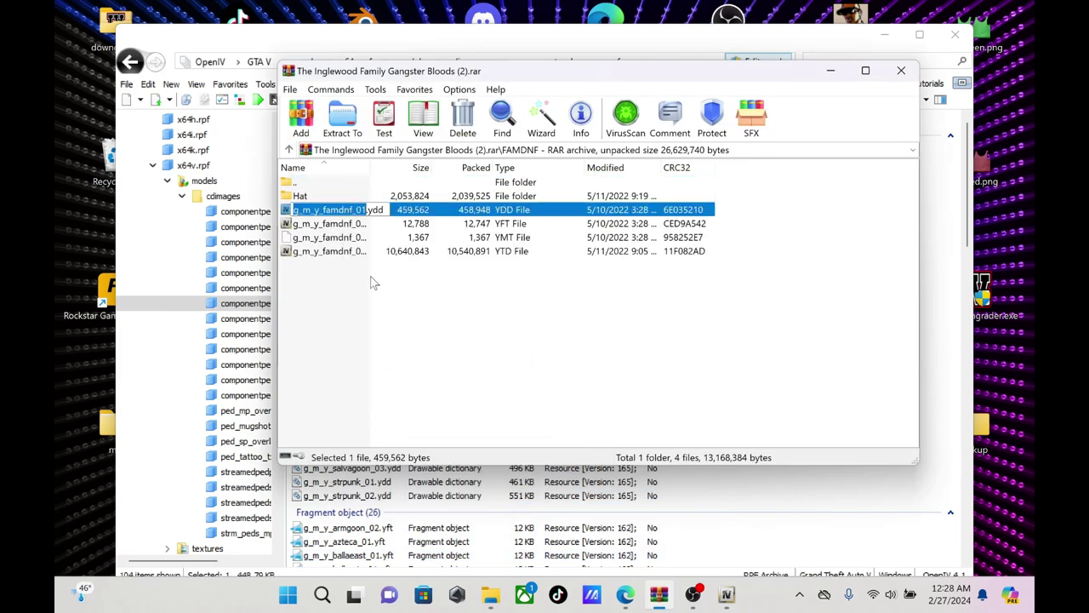
right_click(337, 209)
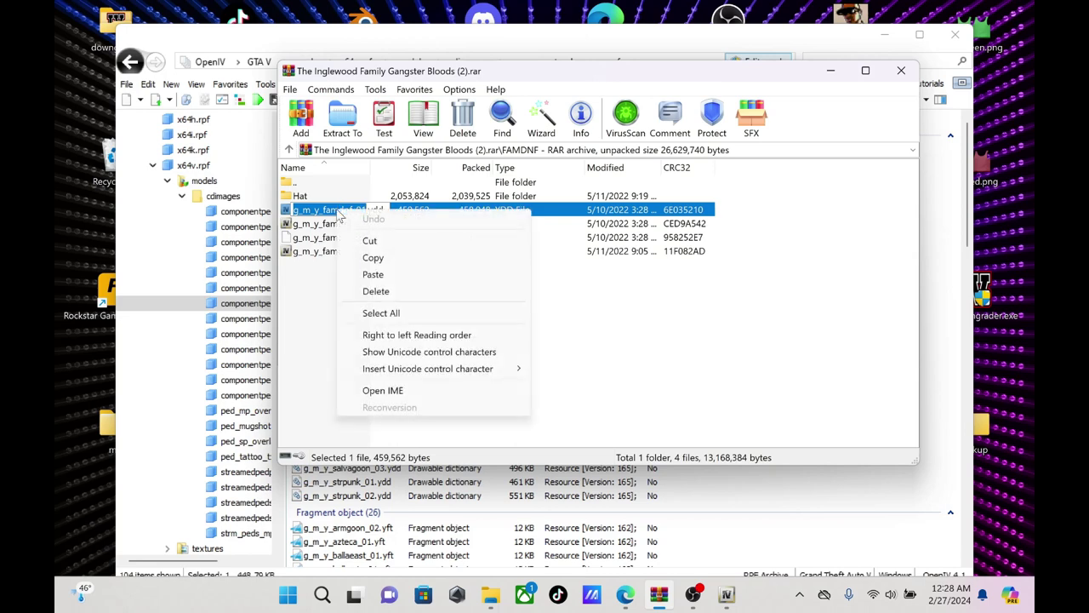
click(381, 274)
key(Return)
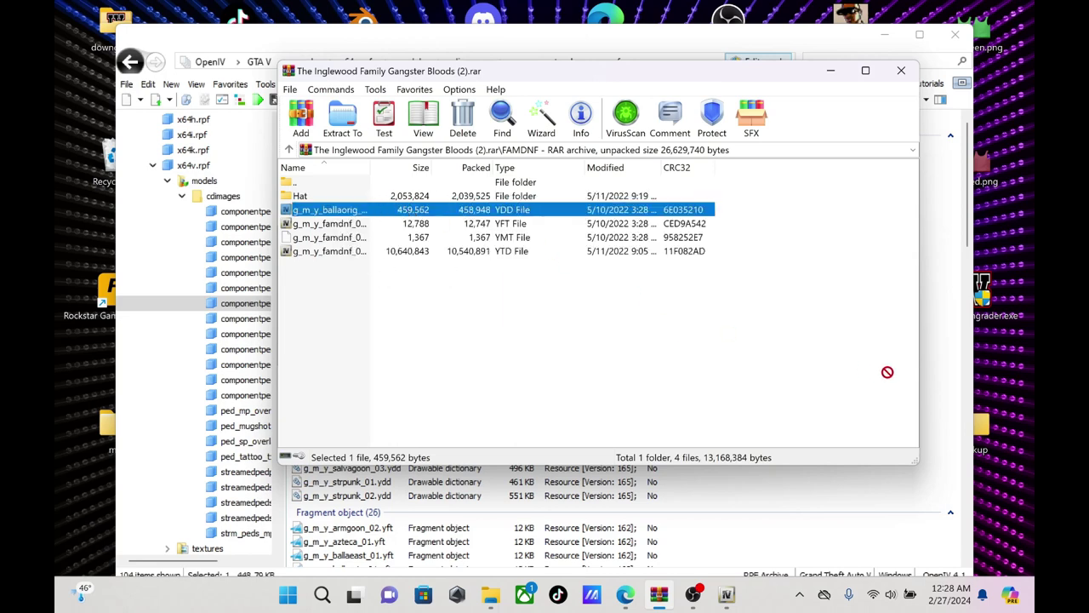
drag(938, 389, 396, 220)
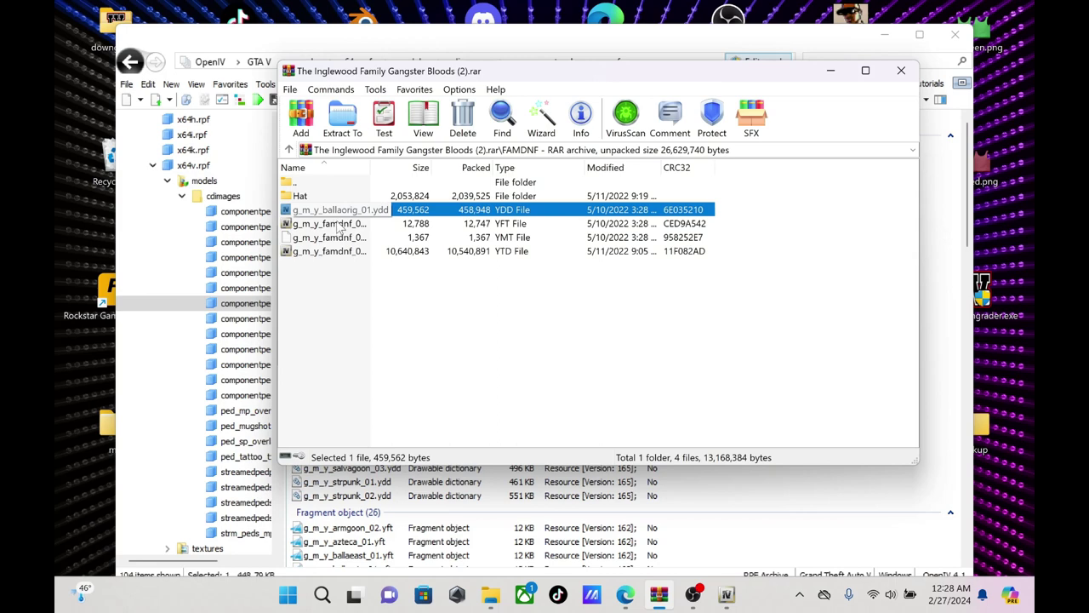
Check the contents of the RAR archive's FAMFOR folder, return to FAMDNF, and minimize the archive window
double_click(324, 183)
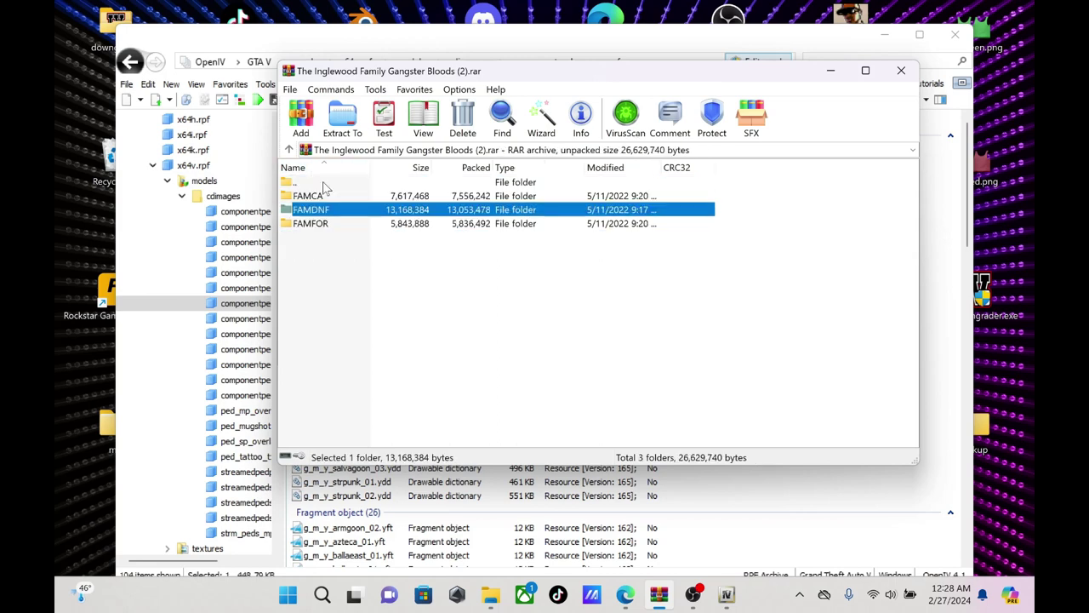
double_click(311, 224)
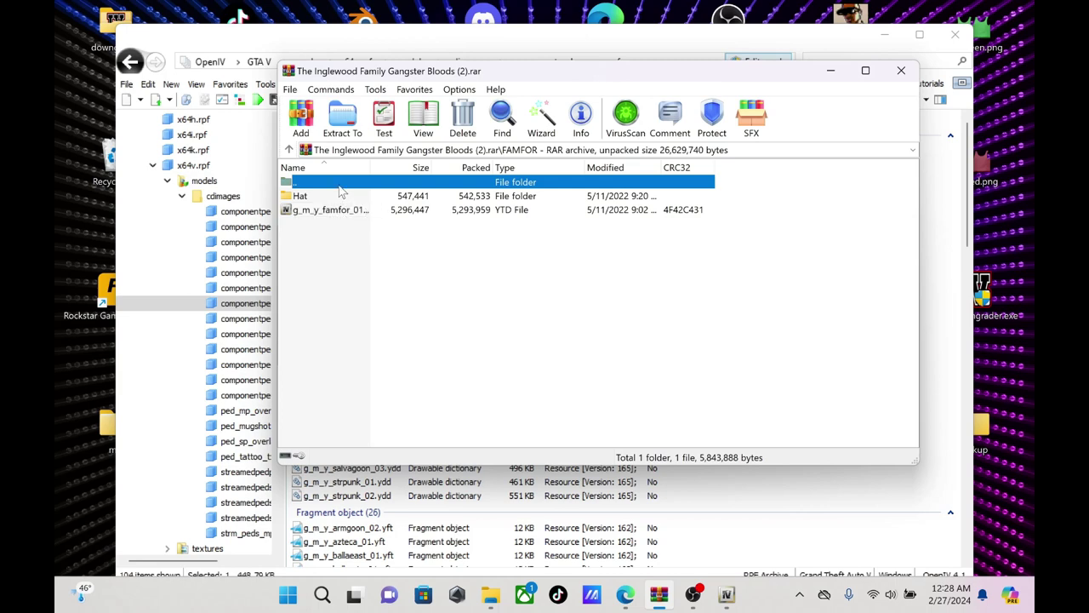
double_click(343, 183)
click(334, 211)
double_click(335, 210)
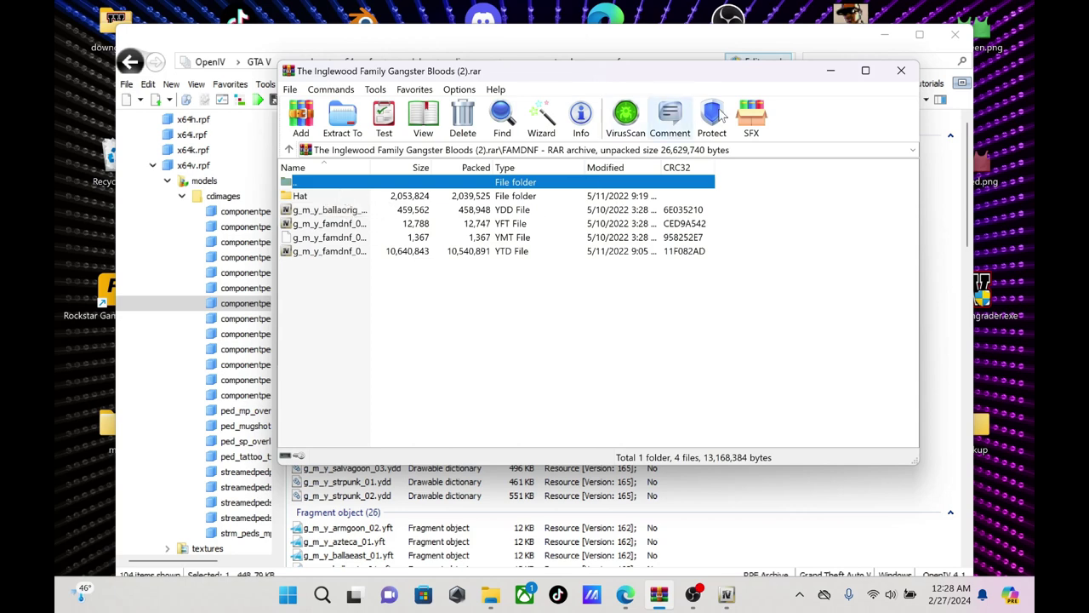
click(830, 72)
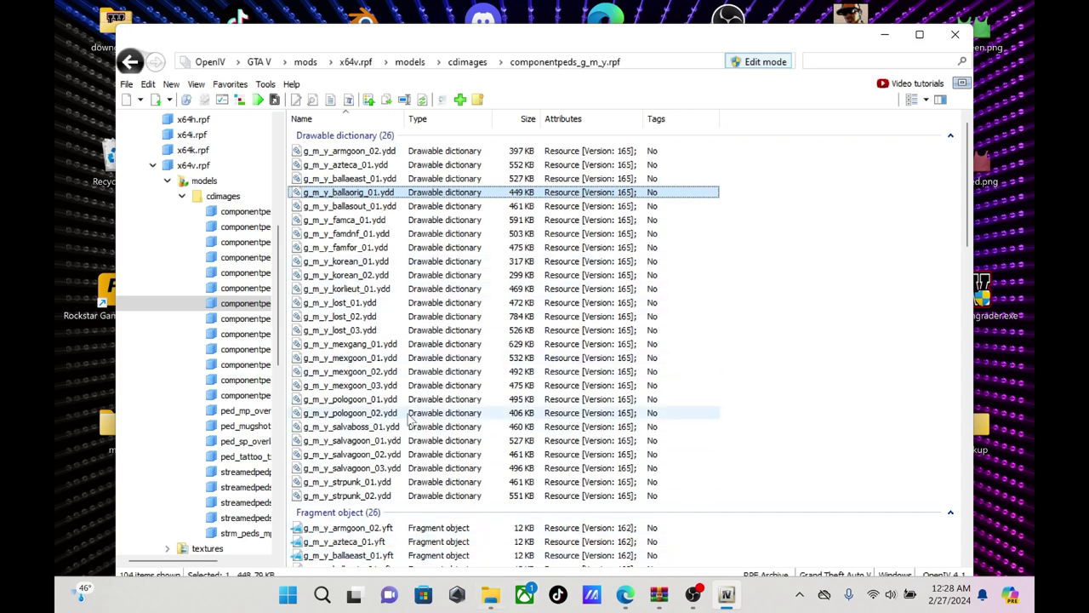
Preview the head, lower-body and upper-body parts of the g_m_y_mexgang_01.ydd model, and close the viewer
click(354, 345)
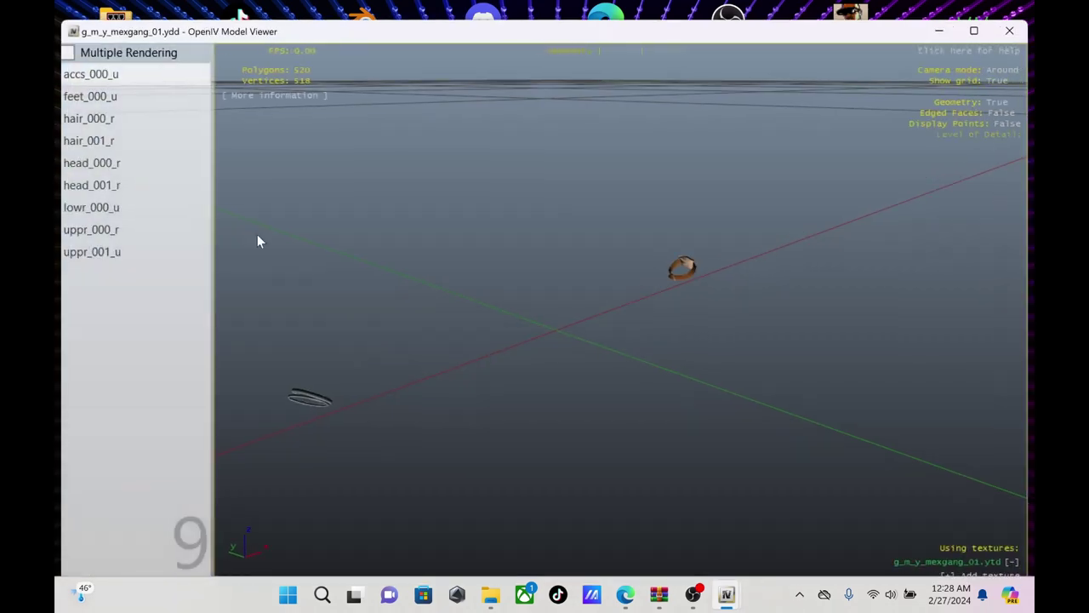
click(122, 167)
click(122, 185)
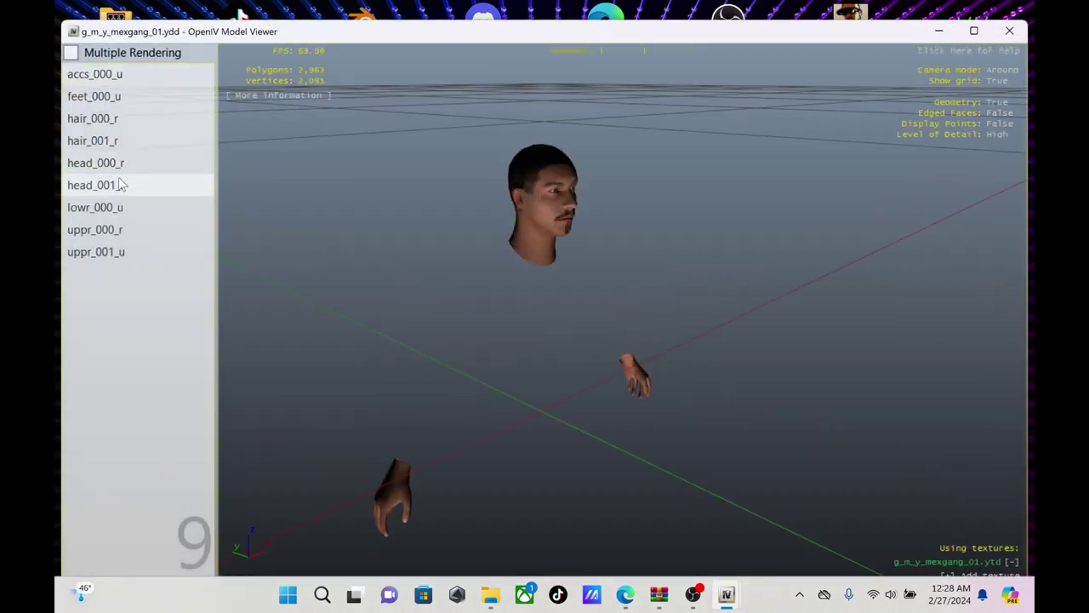
click(120, 209)
click(119, 225)
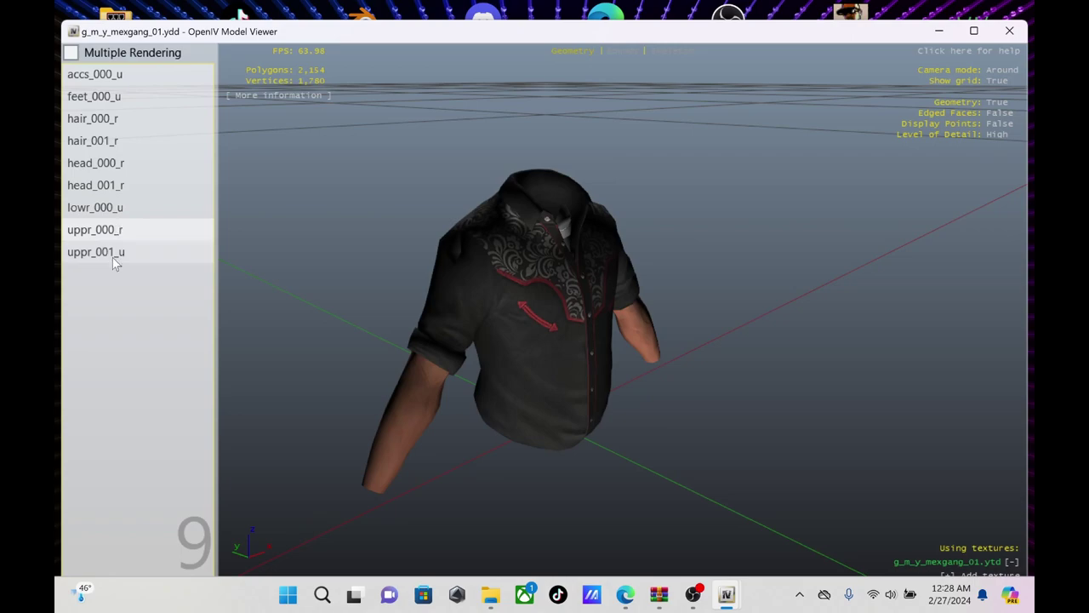
click(112, 255)
click(1009, 30)
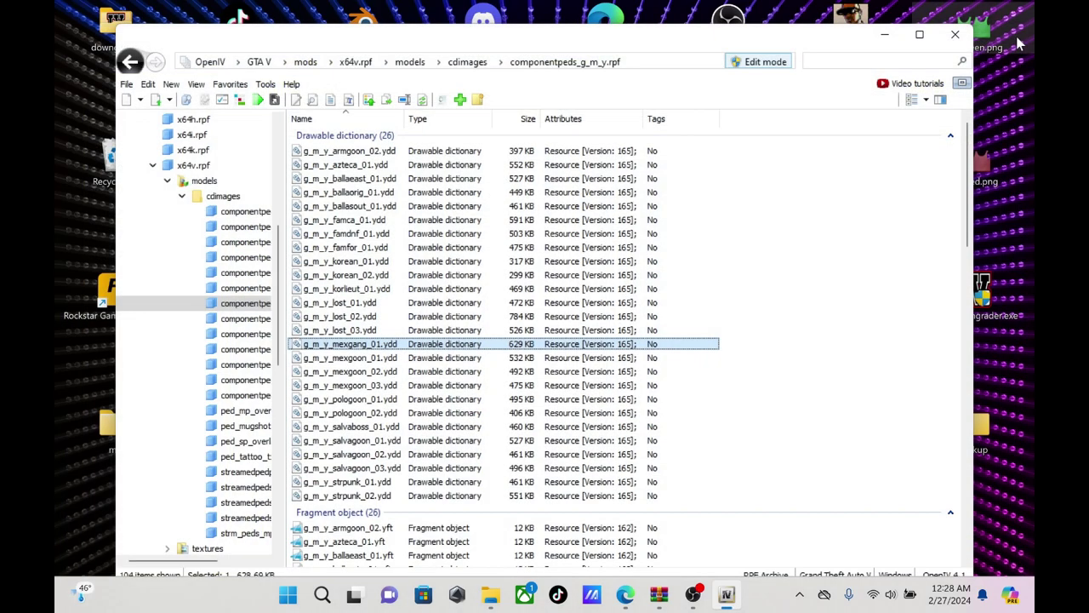
Preview the head_001_r, lower-body and upper-body parts of the g_m_y_mexgoon_01.ydd model, and close the viewer
double_click(353, 357)
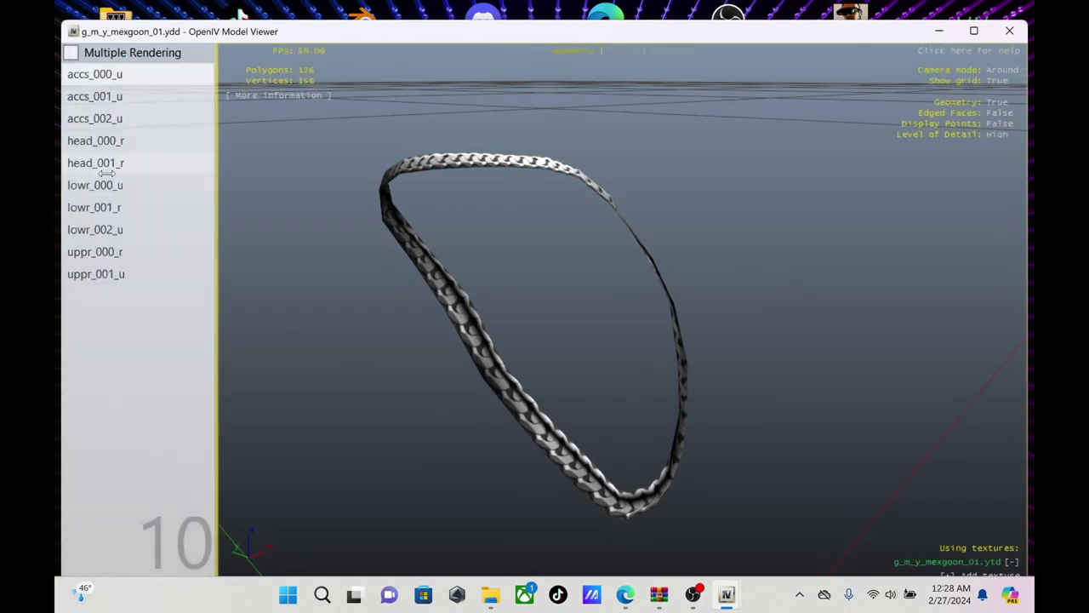
click(97, 165)
click(95, 186)
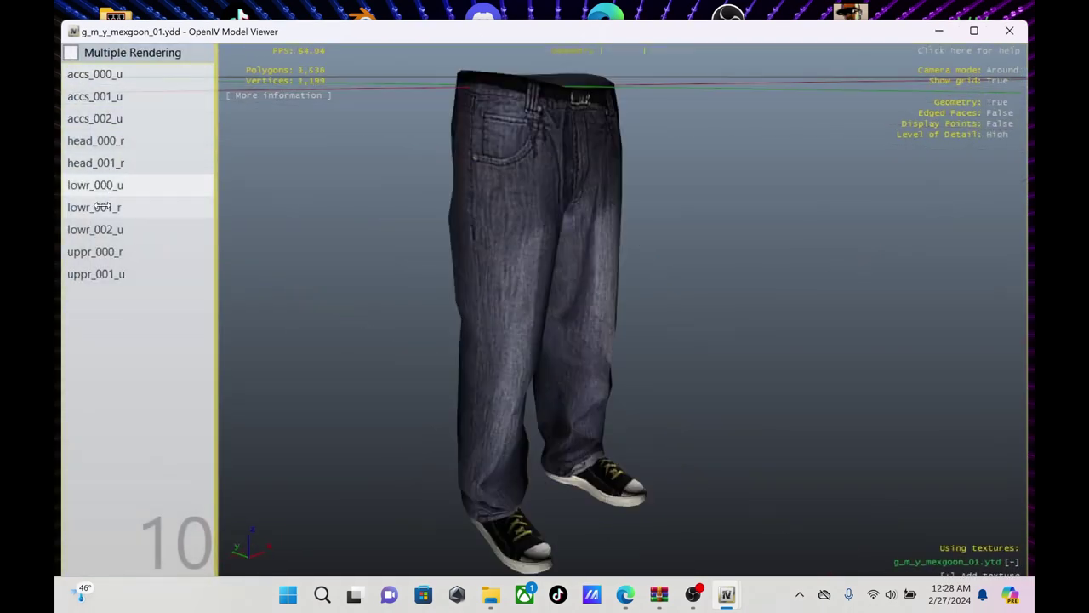
click(100, 207)
click(100, 230)
click(102, 251)
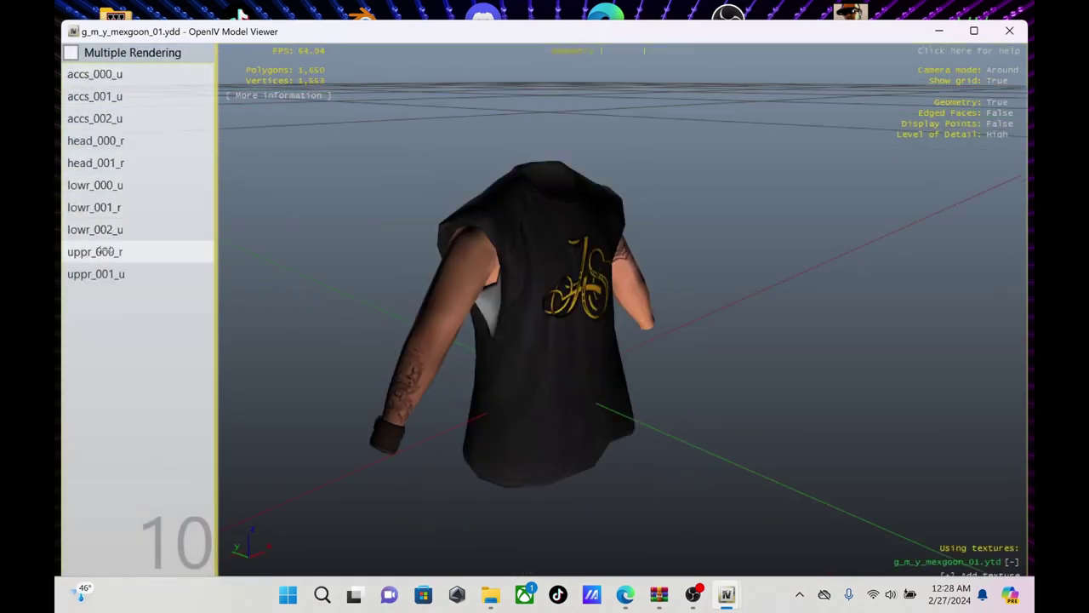
click(102, 273)
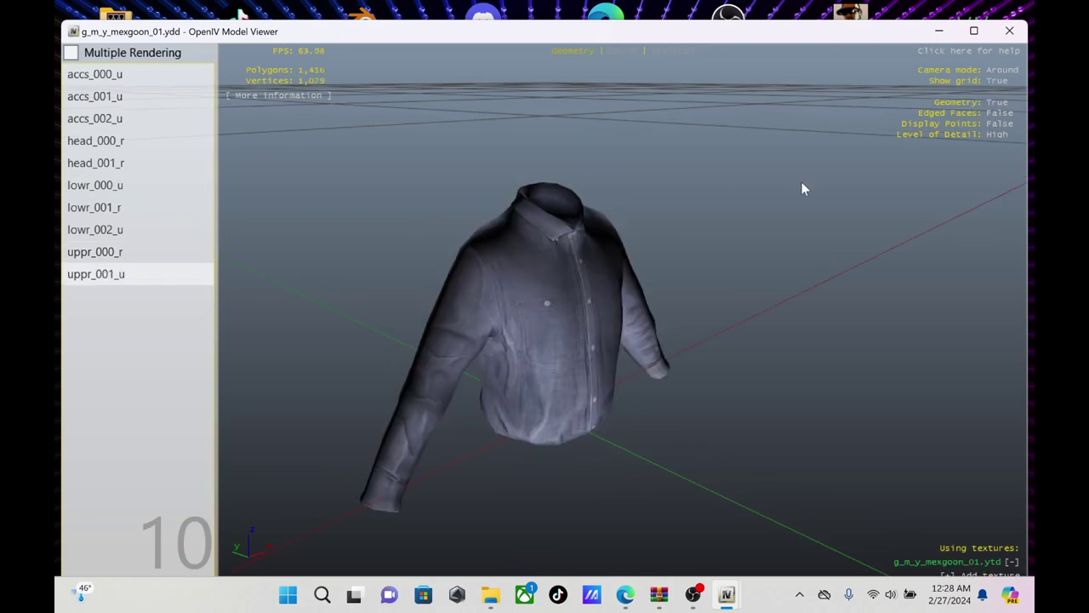
click(998, 39)
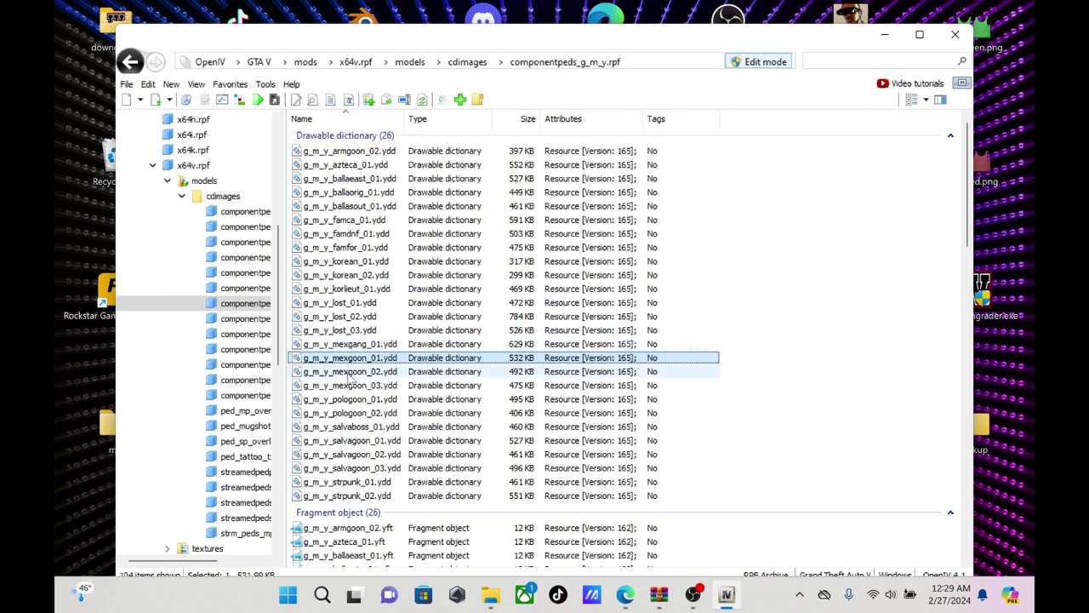
Go back up from the componentpeds_g_m_y.rpf archive to the mods folder
click(131, 62)
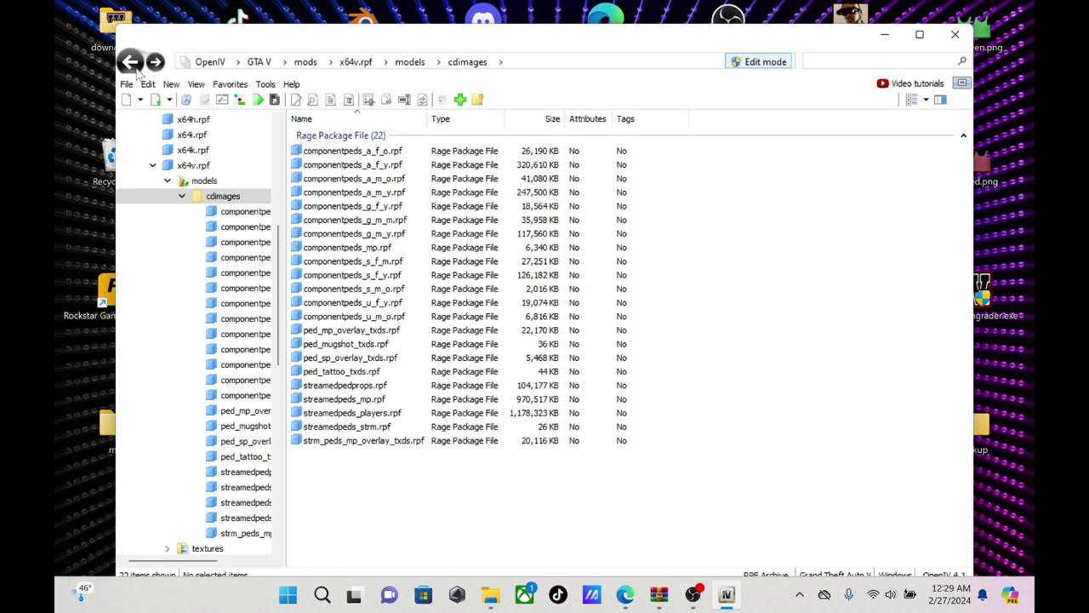
click(130, 62)
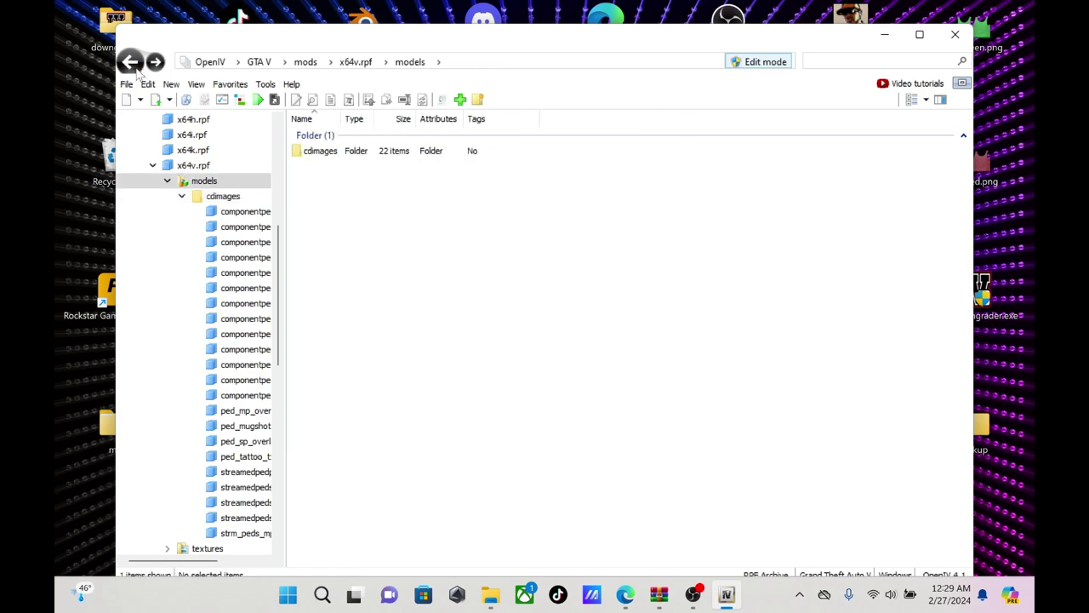
click(136, 72)
click(135, 72)
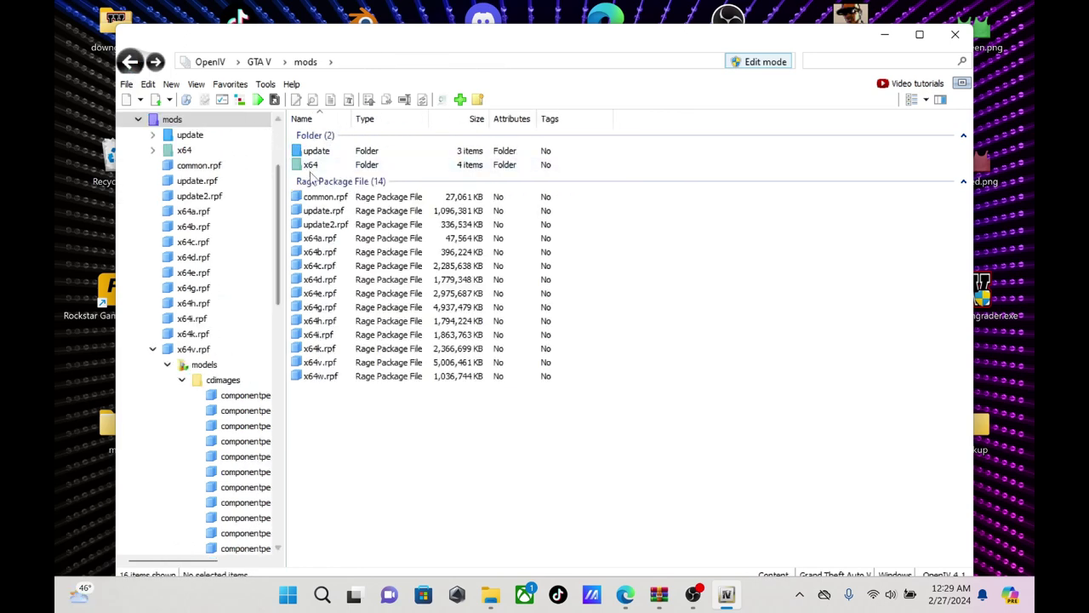
Look through x64h.rpf down to its levels/gta5/props folder, and return to the mods folder
double_click(316, 320)
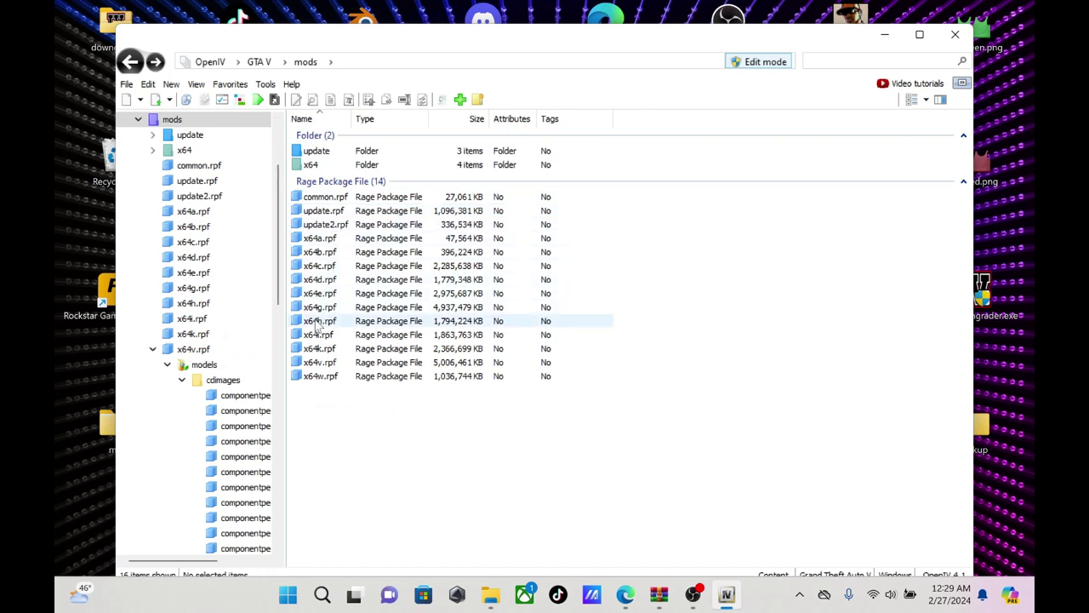
double_click(341, 155)
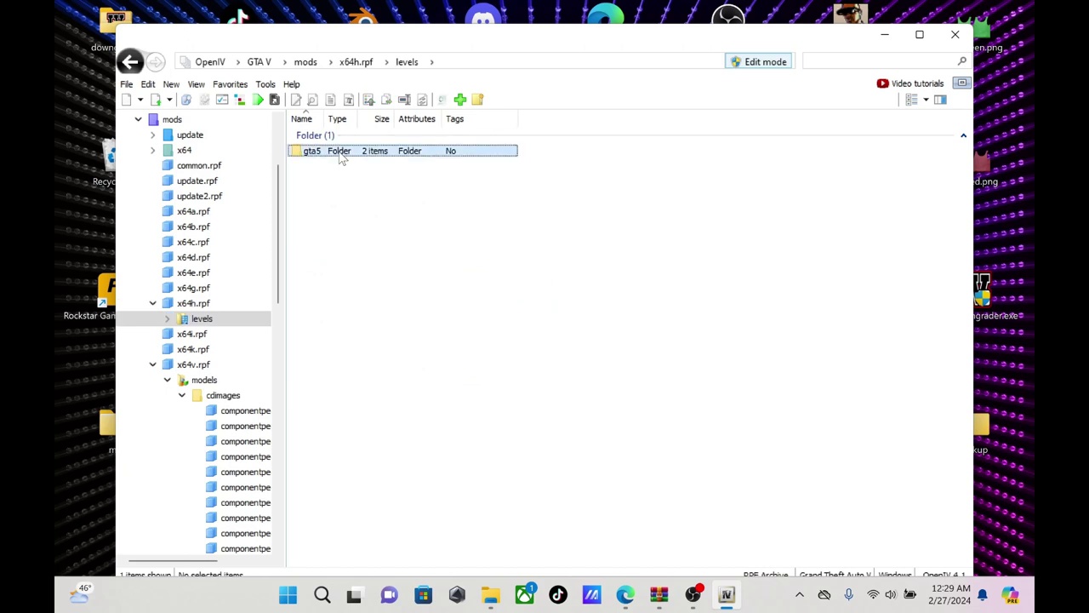
double_click(341, 154)
double_click(342, 166)
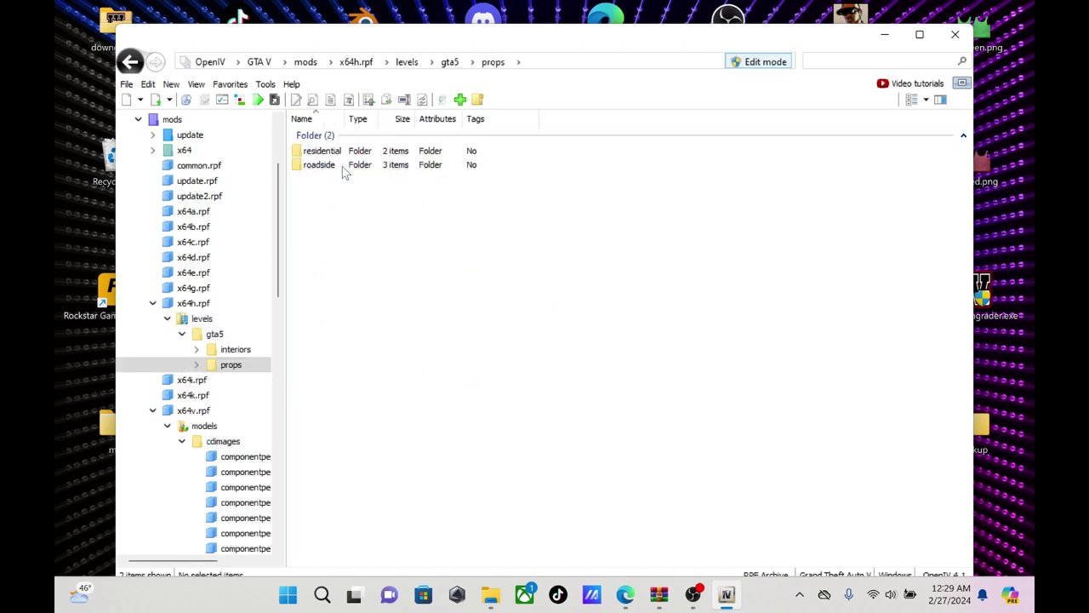
click(129, 66)
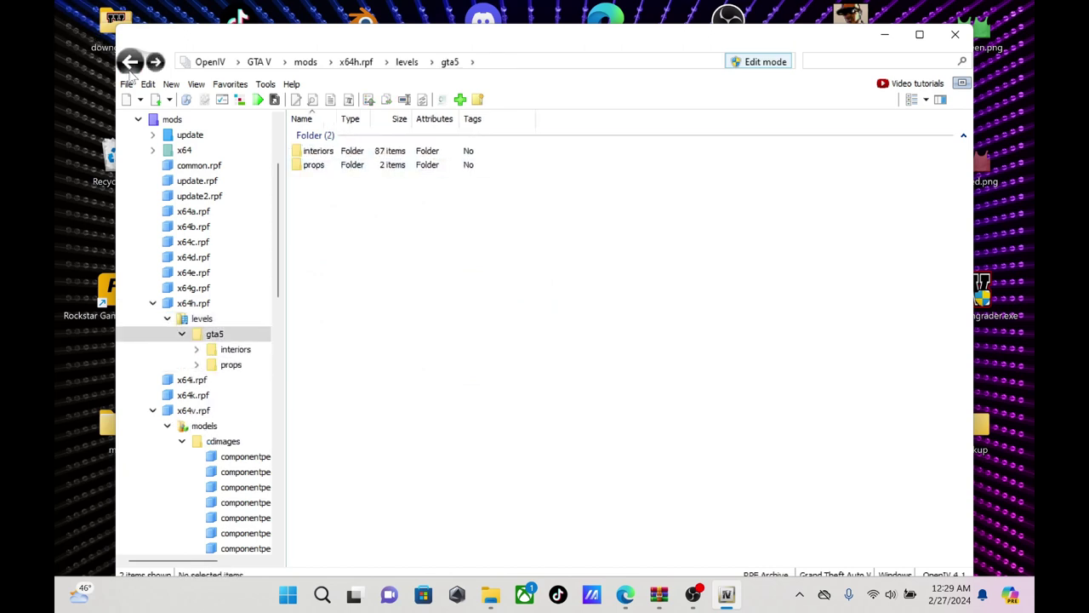
click(129, 68)
click(129, 69)
click(130, 70)
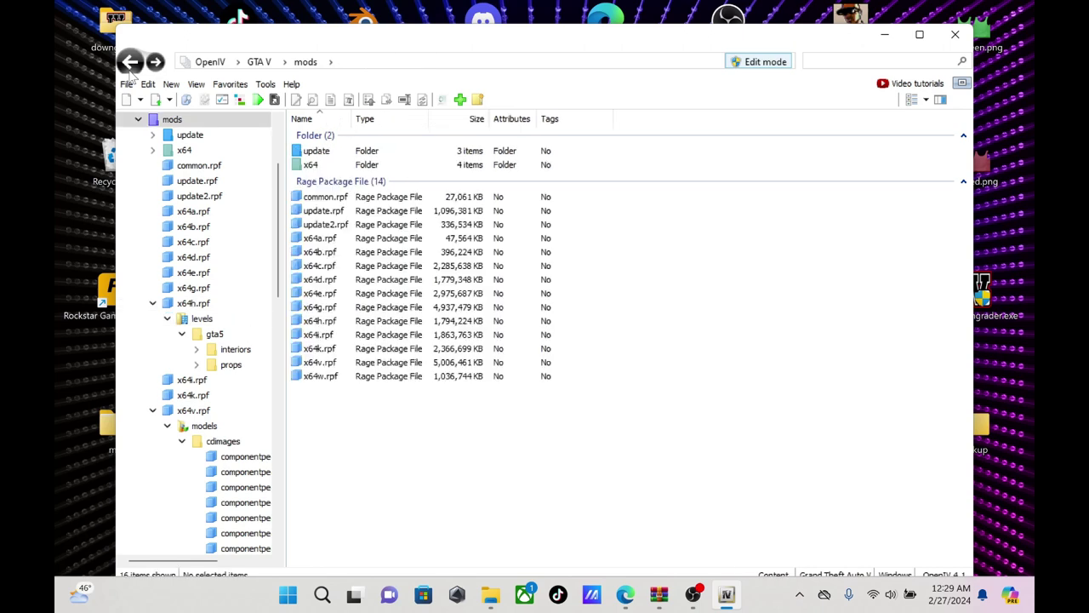
Look through the anim folder of x64c.rpf, and return to the mods folder
double_click(329, 269)
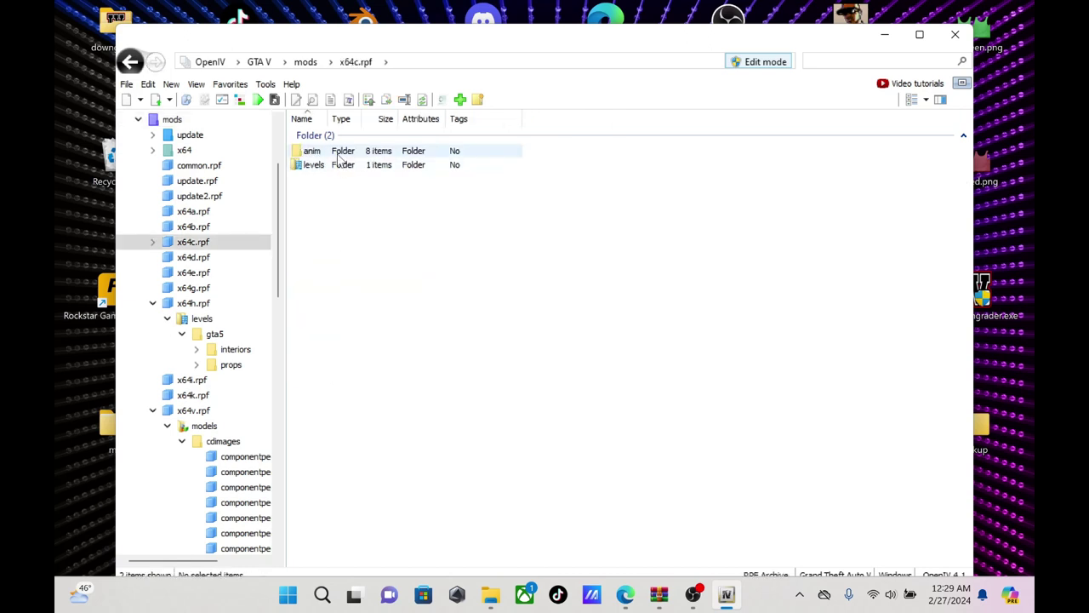
double_click(339, 155)
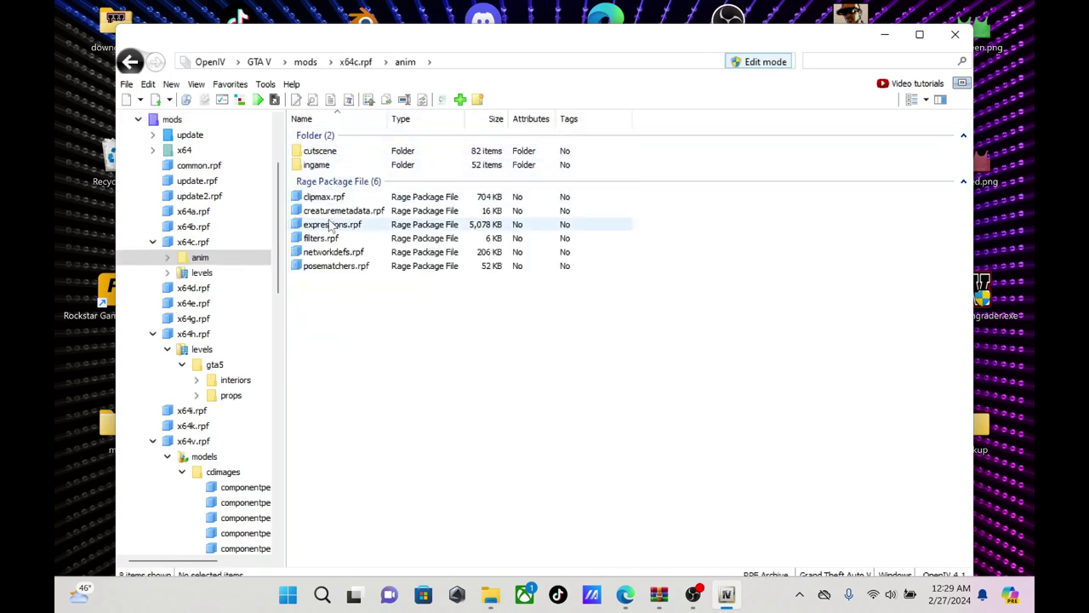
click(136, 65)
click(130, 63)
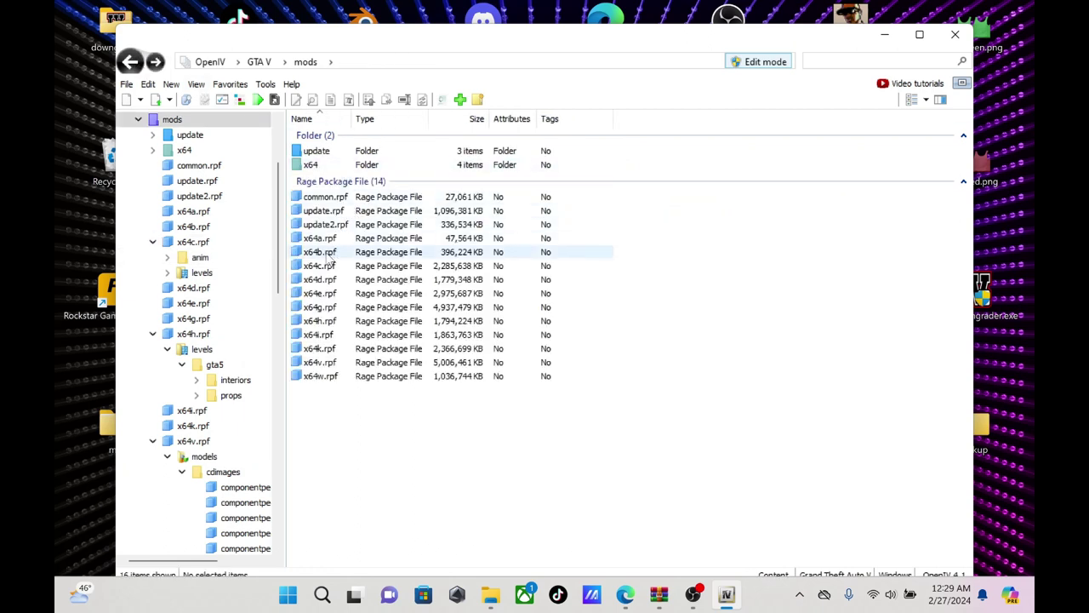
Look through the dlcpacks folder of x64w.rpf, and return to the mods folder
double_click(326, 382)
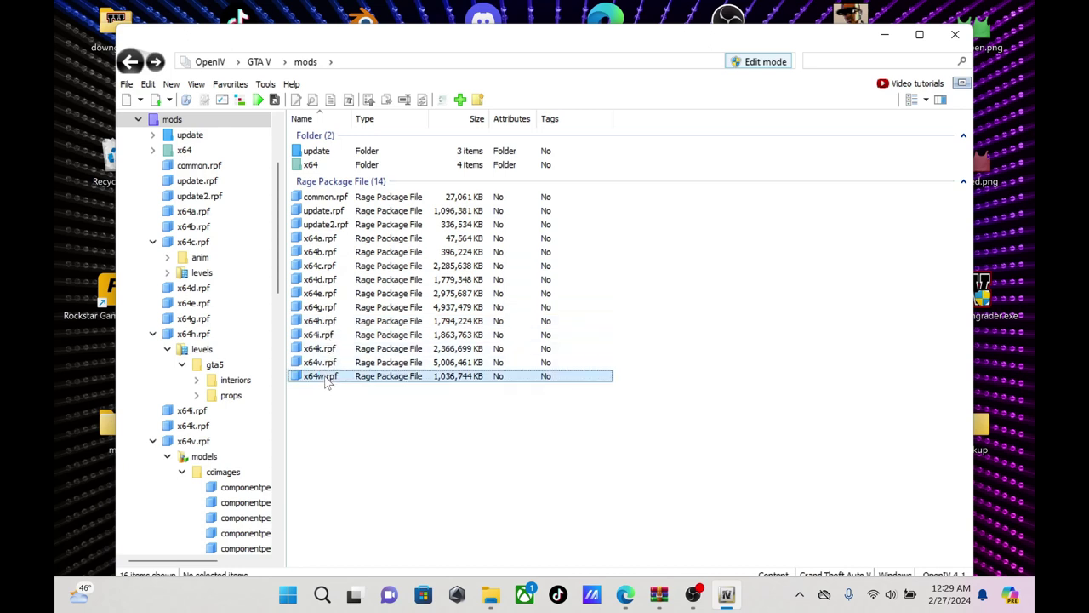
double_click(323, 155)
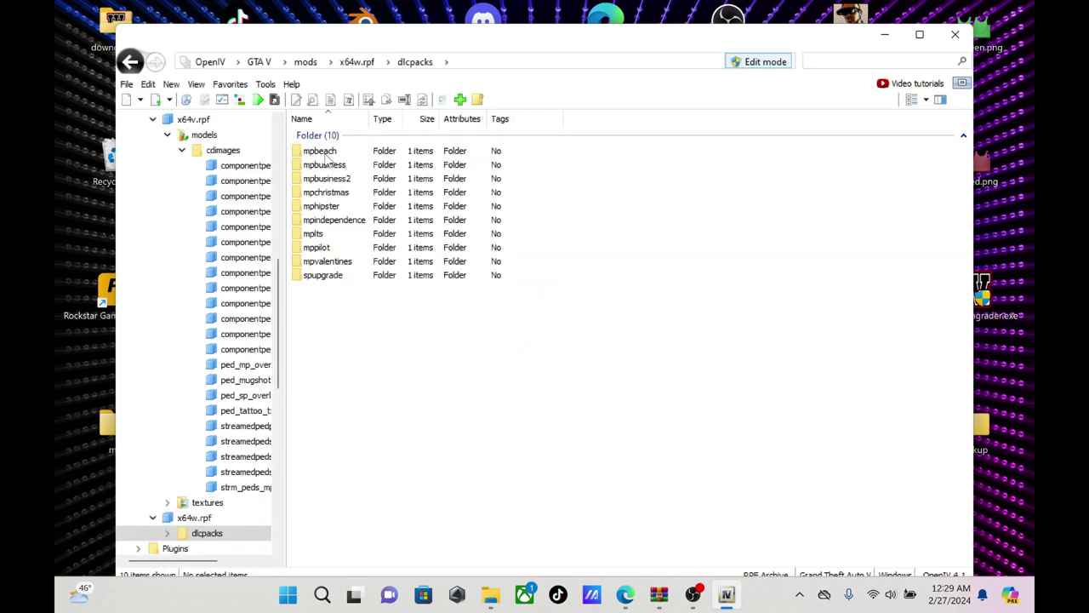
click(130, 62)
click(130, 62)
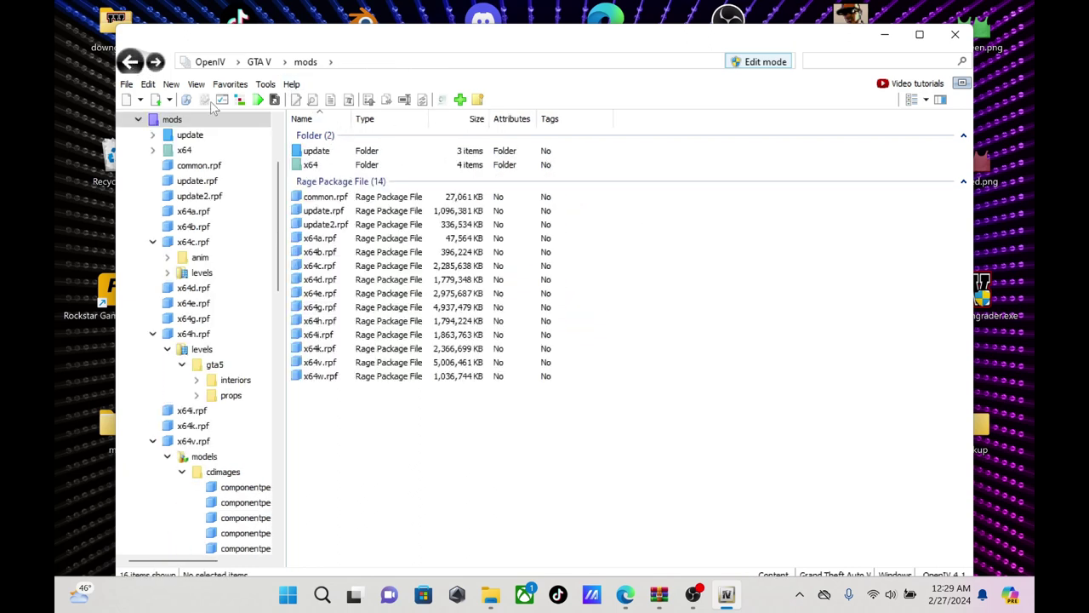
Go to levels/gta5/generic in x64g.rpf and check the contents of ped_props.rpf, returning to the generic folder
double_click(328, 309)
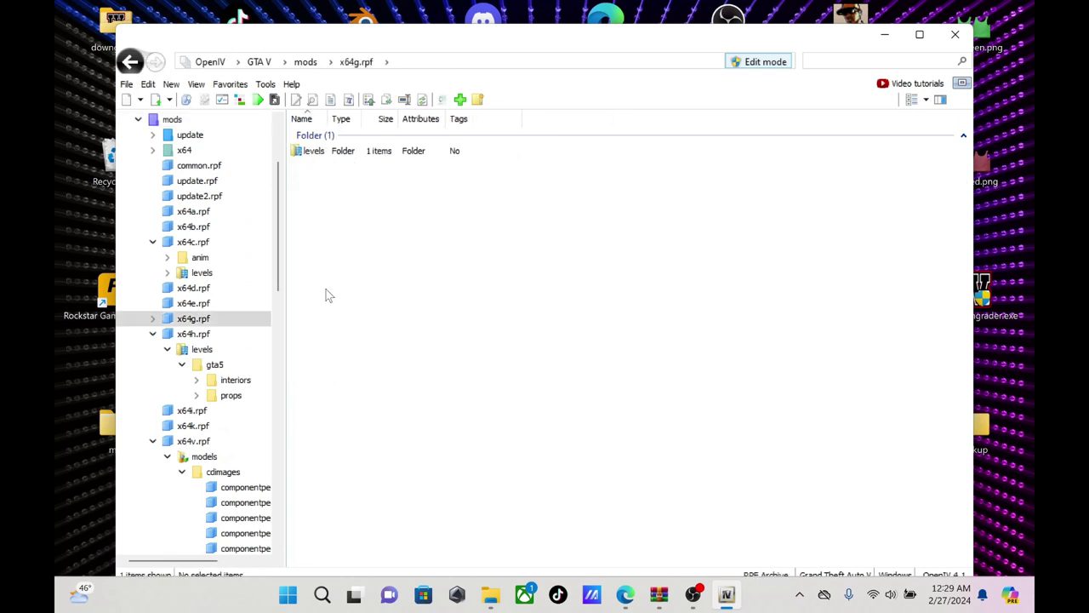
click(331, 153)
double_click(330, 153)
double_click(330, 152)
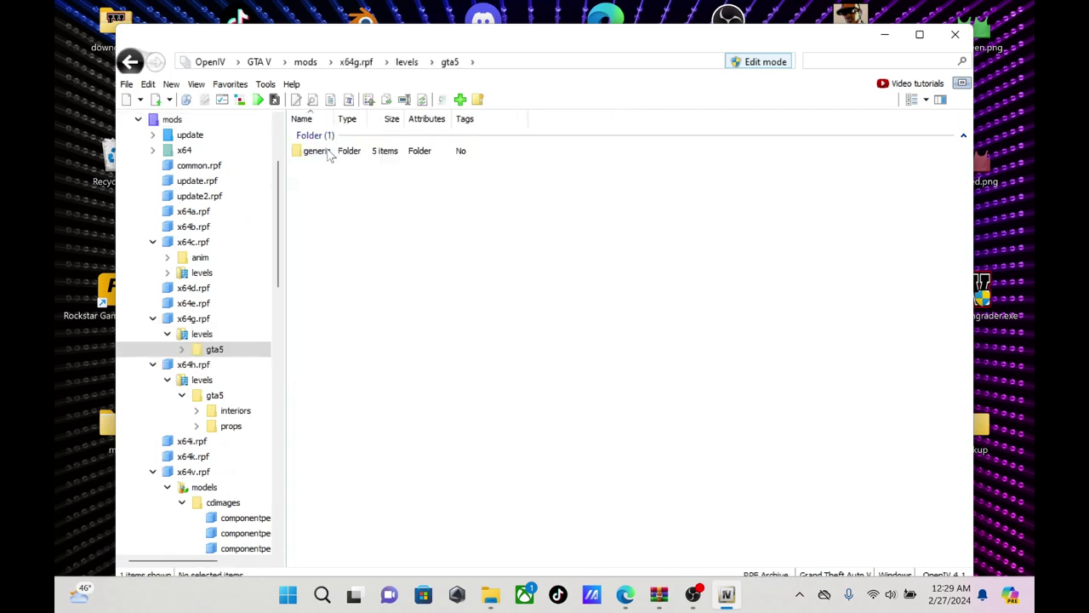
double_click(330, 152)
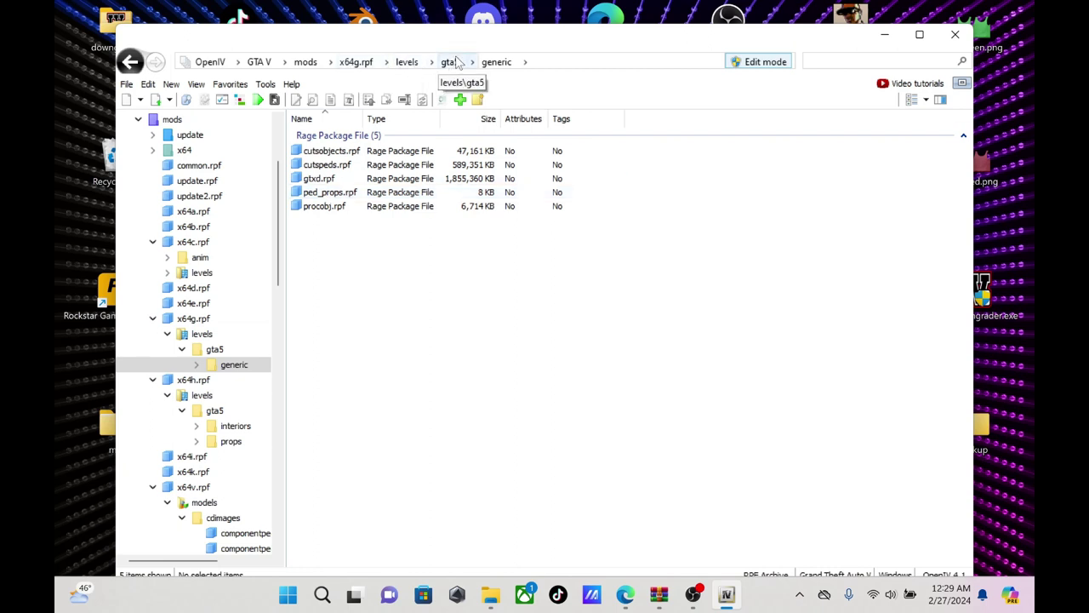
double_click(328, 192)
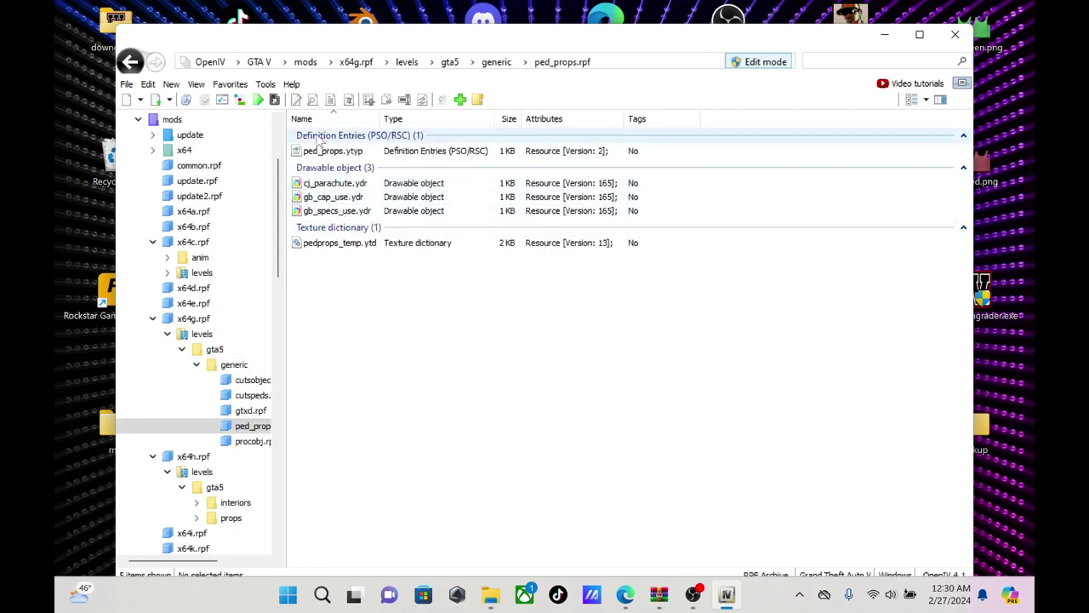
click(130, 62)
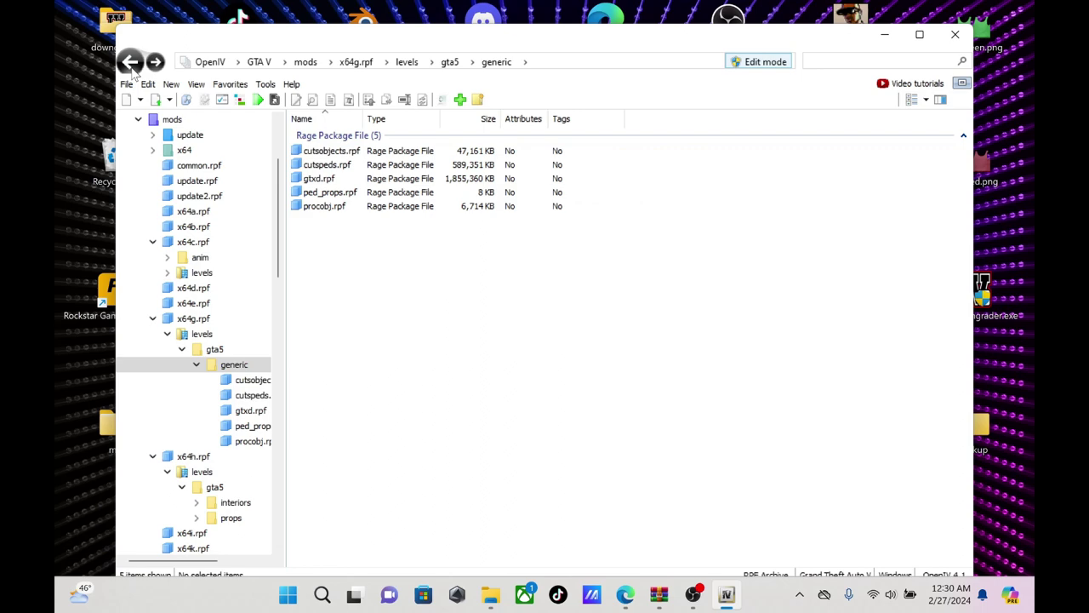
Check the contents of procobj.rpf, and go back up from x64g.rpf to the mods folder
click(318, 210)
double_click(319, 209)
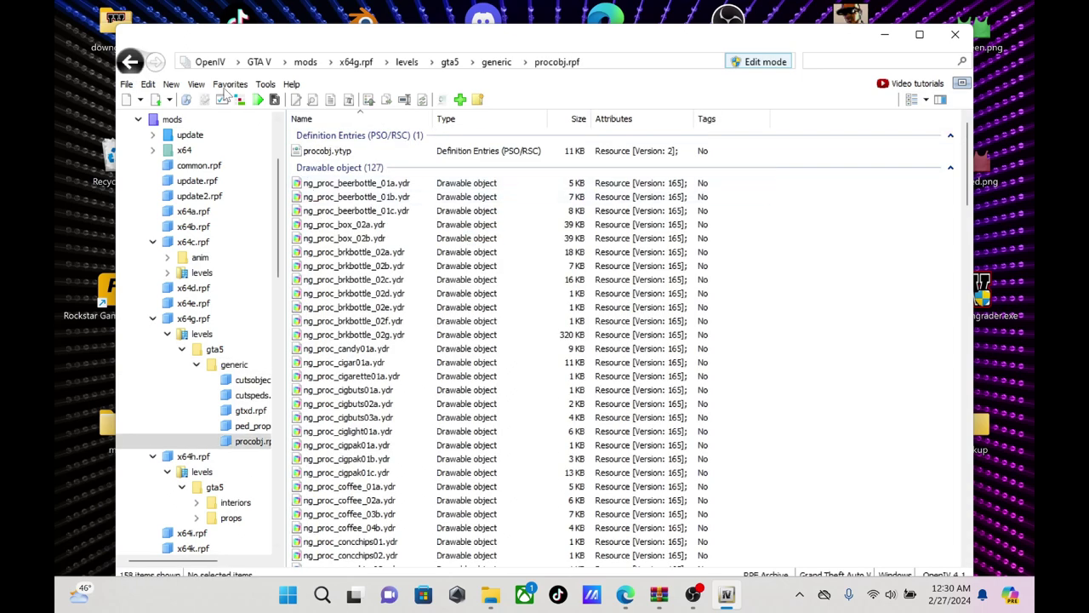
click(130, 62)
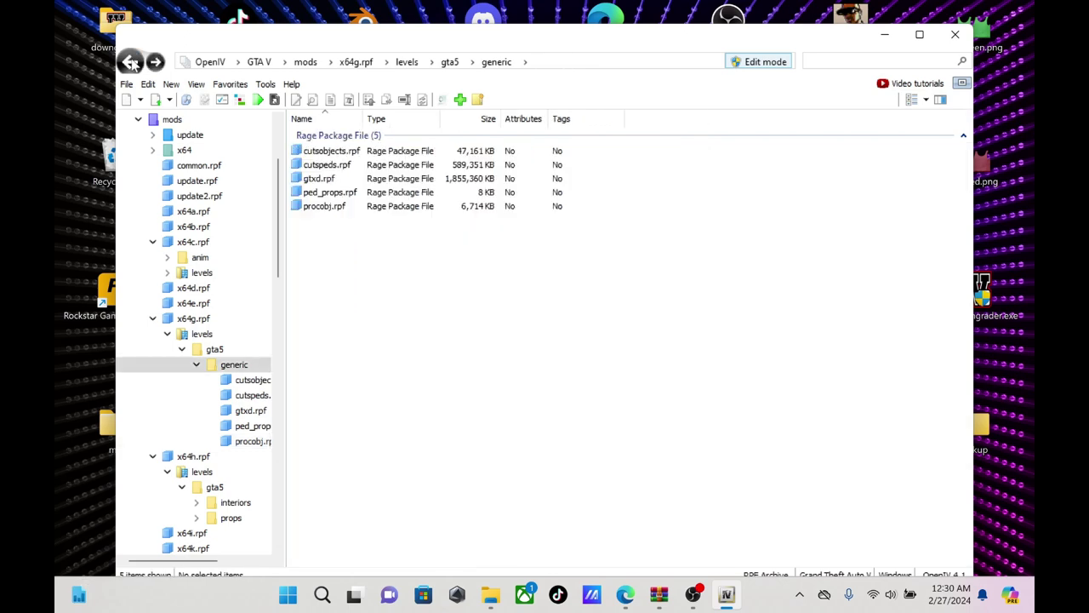
click(130, 62)
click(130, 62)
click(130, 62)
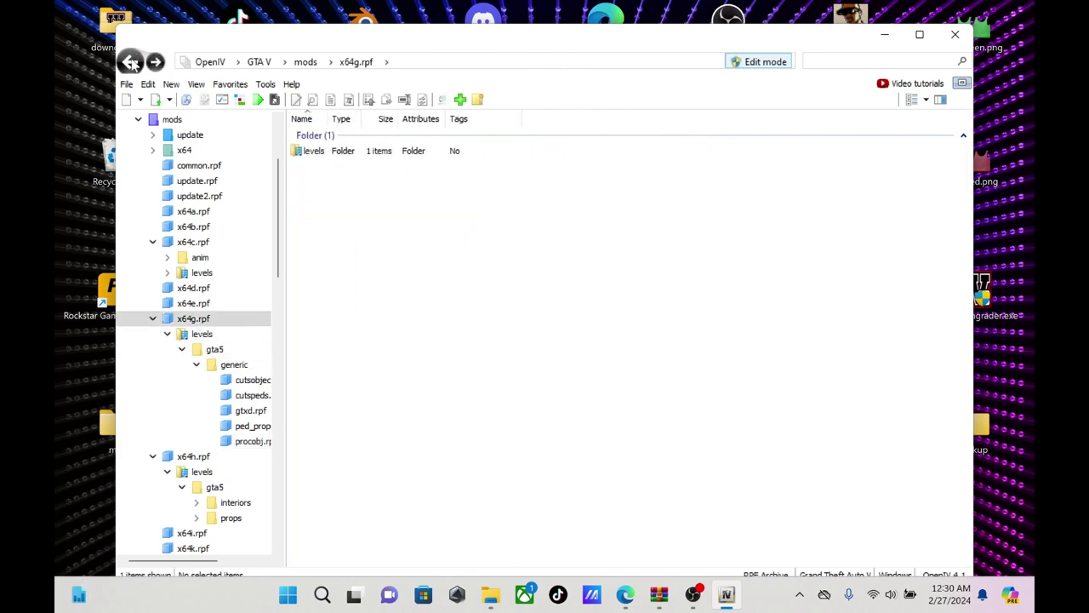
click(130, 62)
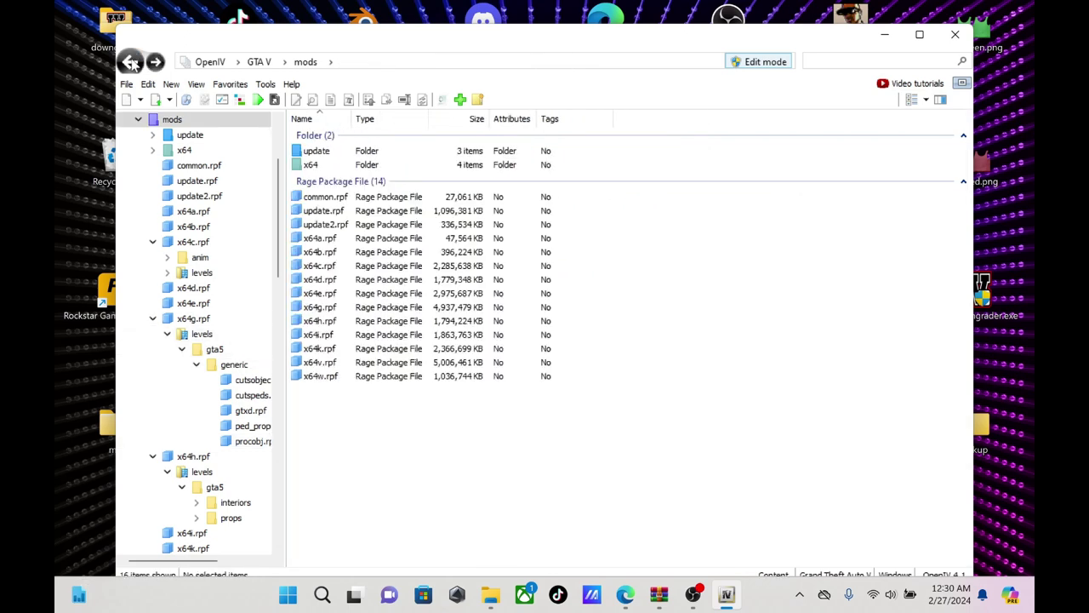
Open the pedprops.rpf archive in x64e.rpf under models/cdimages
double_click(328, 293)
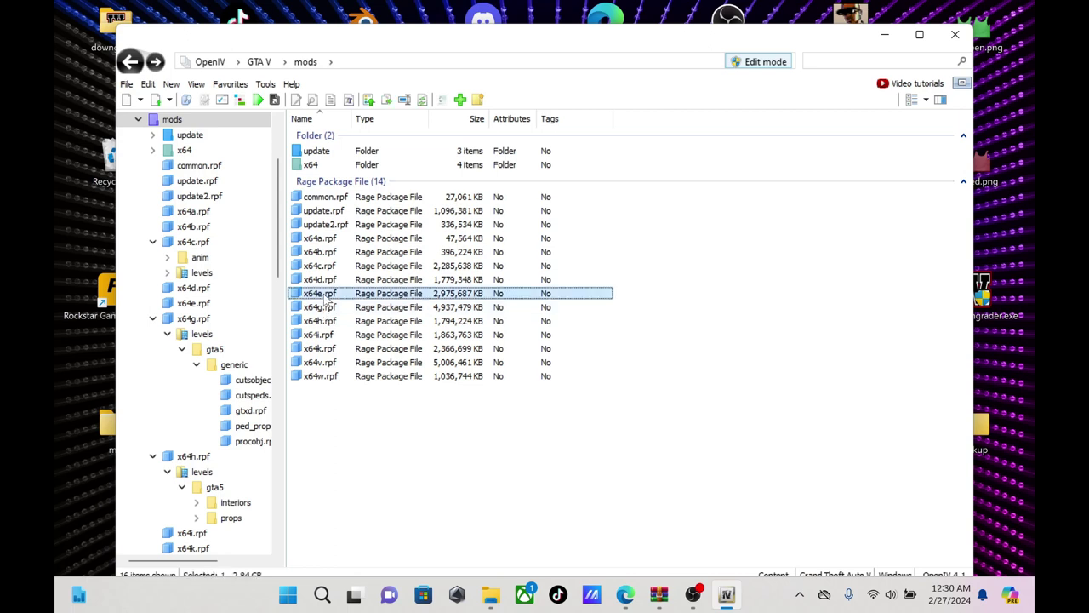
double_click(328, 167)
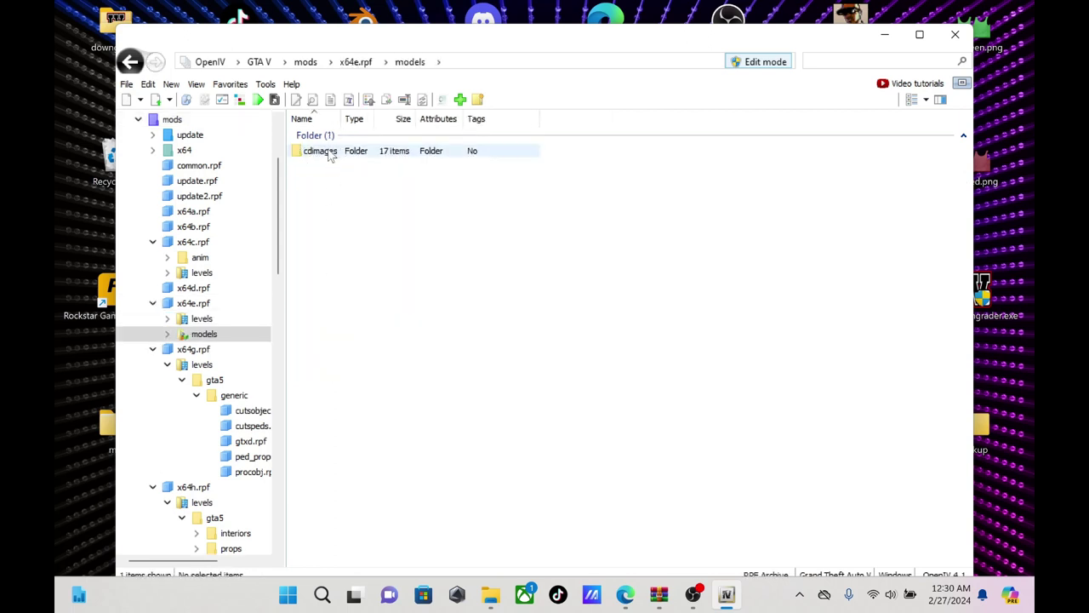
double_click(330, 151)
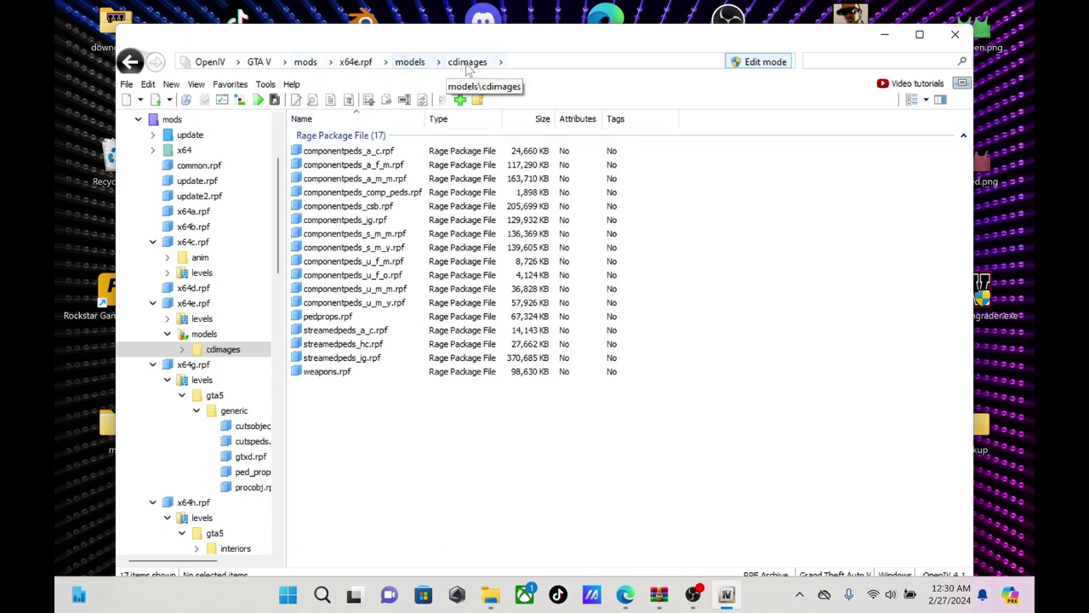
double_click(336, 317)
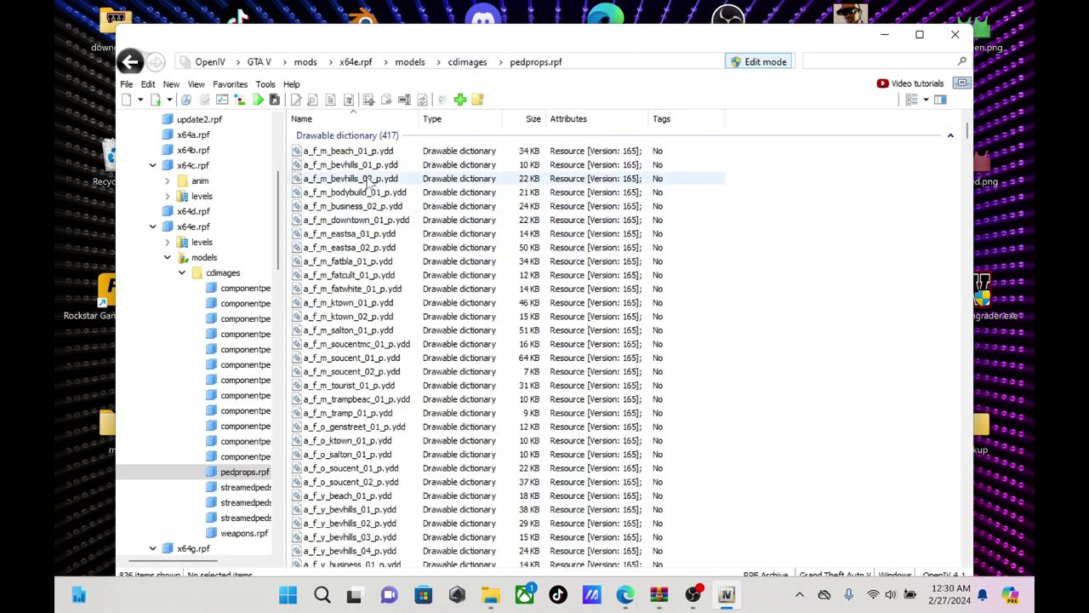
Preview the p_eyes_001 part of a_f_m_bevhills_02_p.ydd from another angle, and close the viewer
double_click(366, 180)
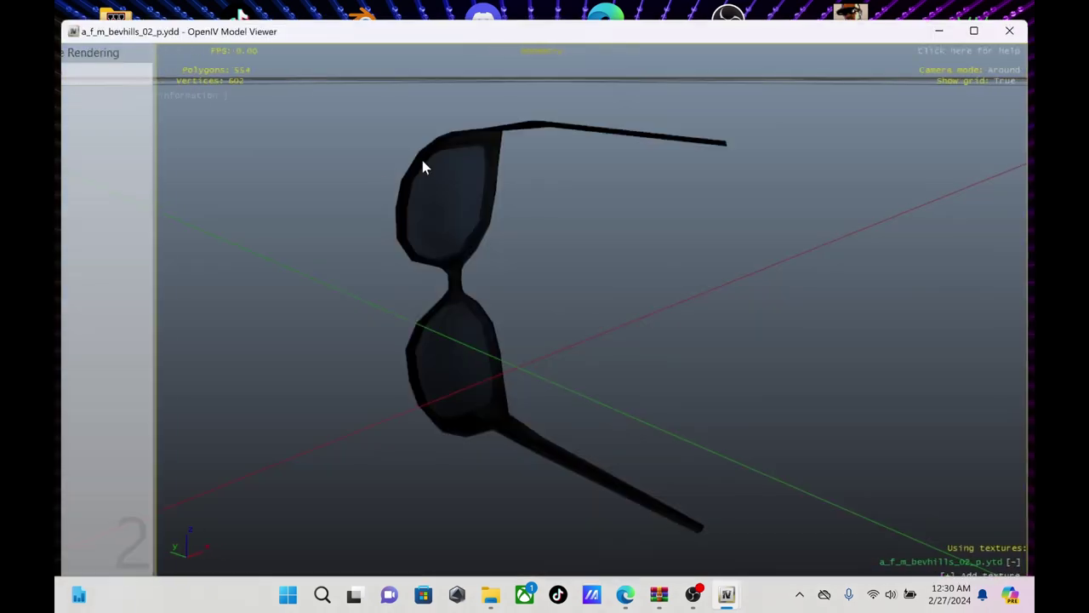
click(150, 95)
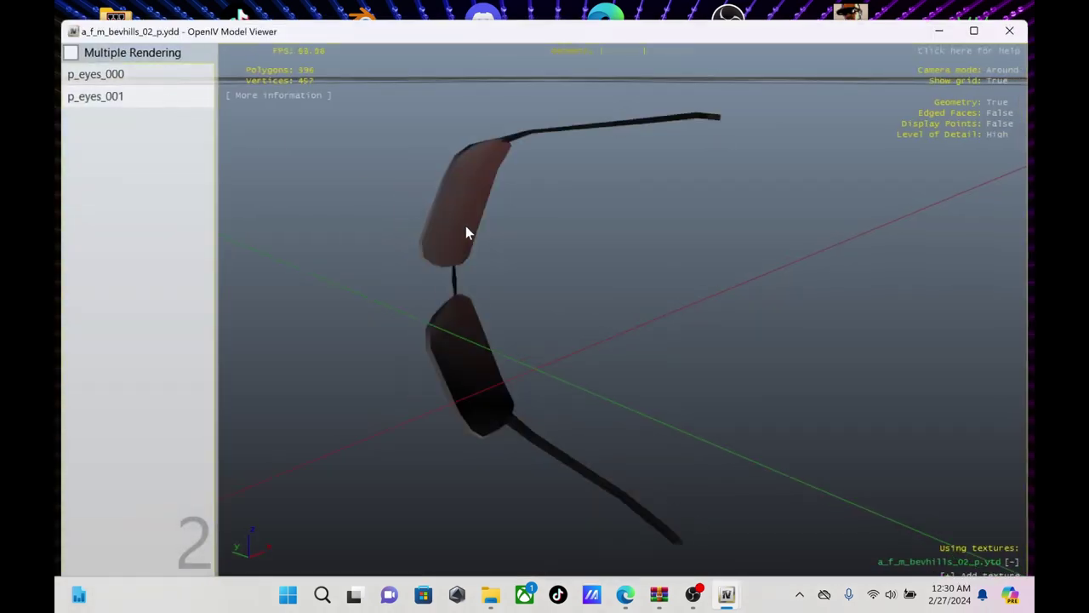
drag(465, 225, 786, 442)
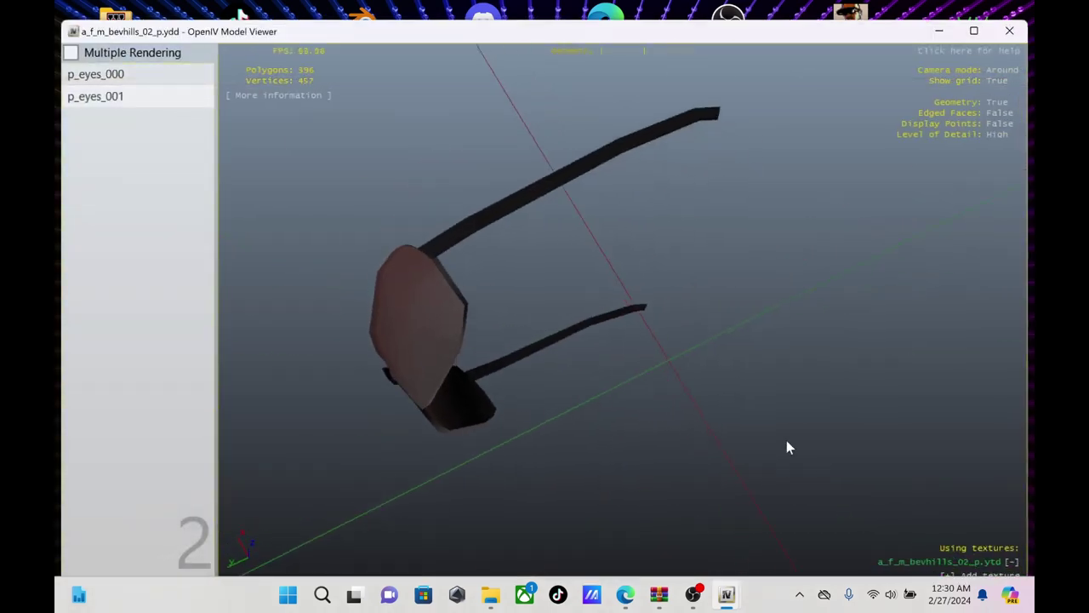
click(1009, 31)
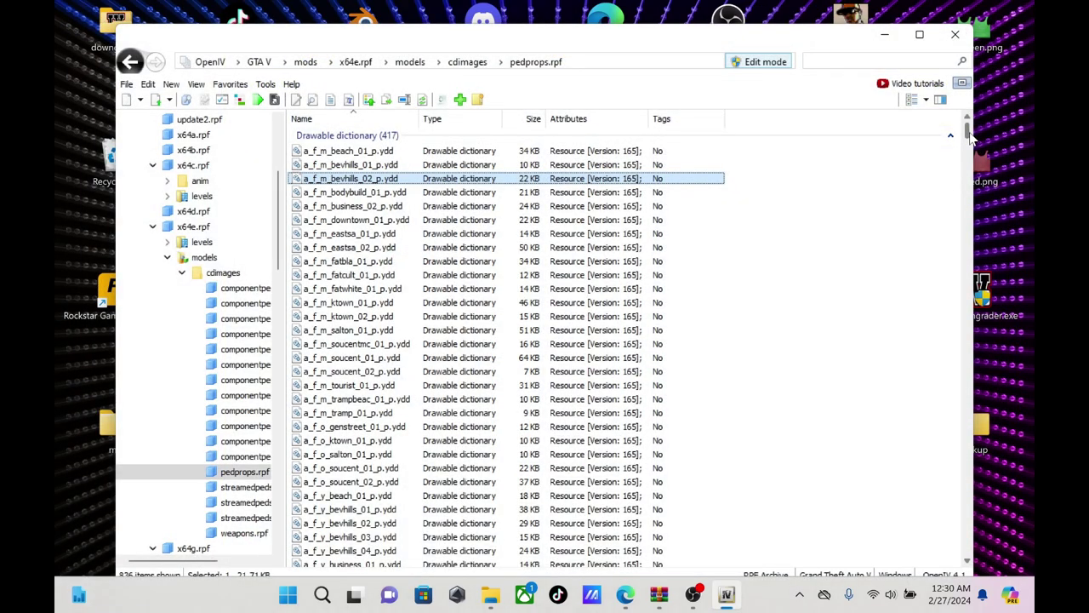
Find g_f_y_vagos_01_p.ydd in pedprops.rpf, preview its p_head_000 part, and close the viewer
drag(967, 137, 973, 241)
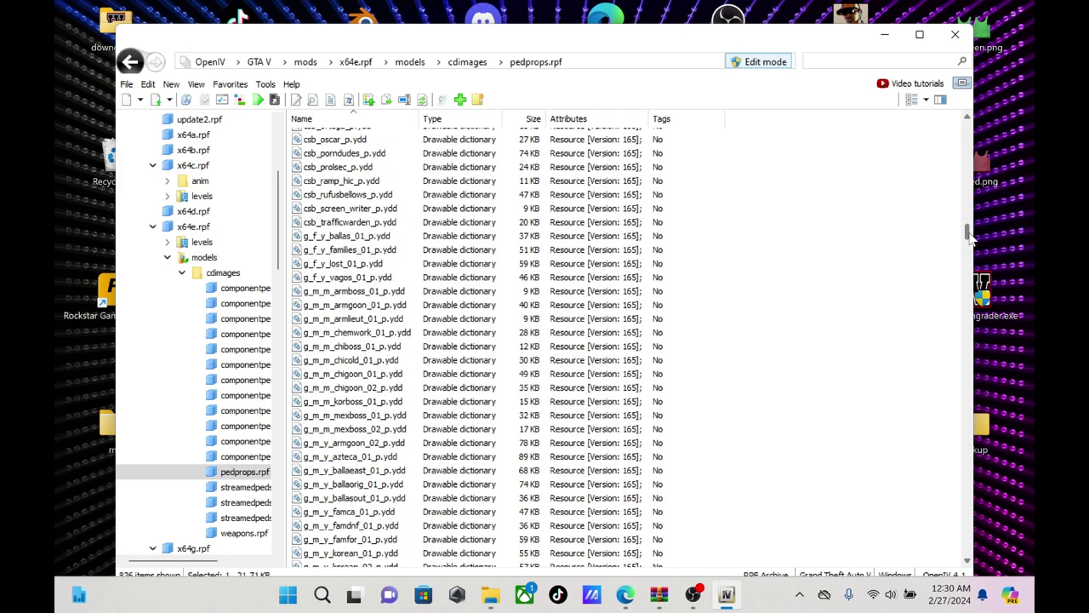
click(329, 277)
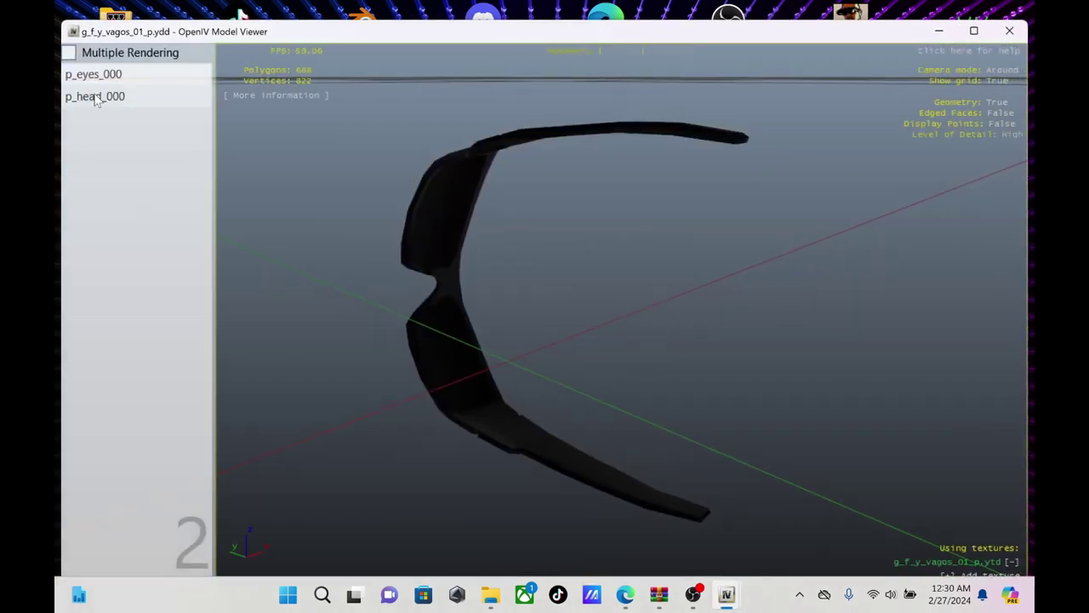
click(98, 97)
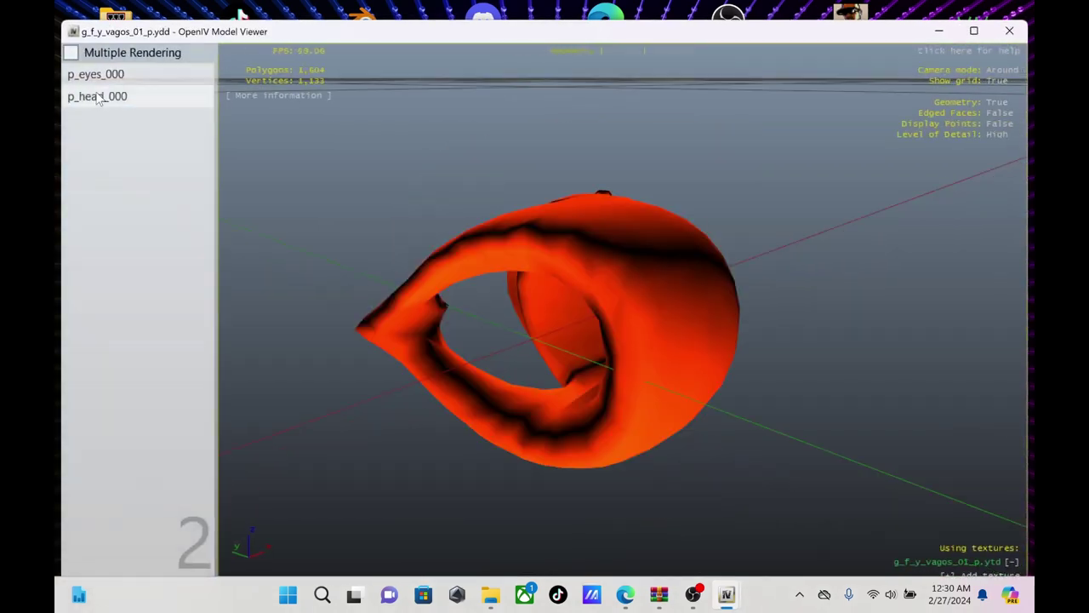
click(1009, 30)
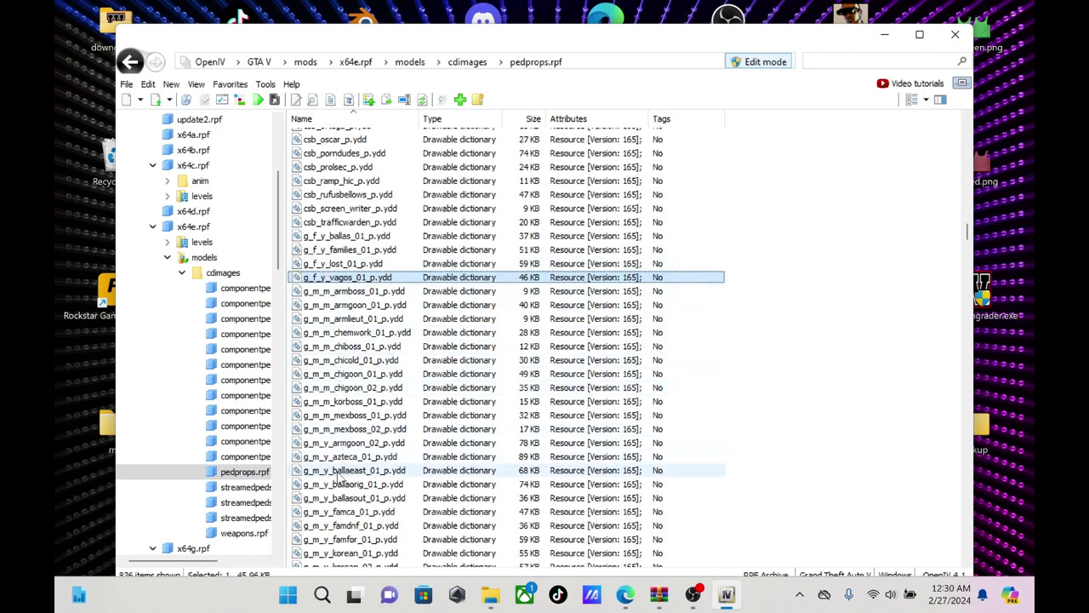
Preview the p_head_000 and p_head_001 parts of g_m_y_ballaeast_01_p.ydd, and close the viewer
click(338, 474)
double_click(331, 470)
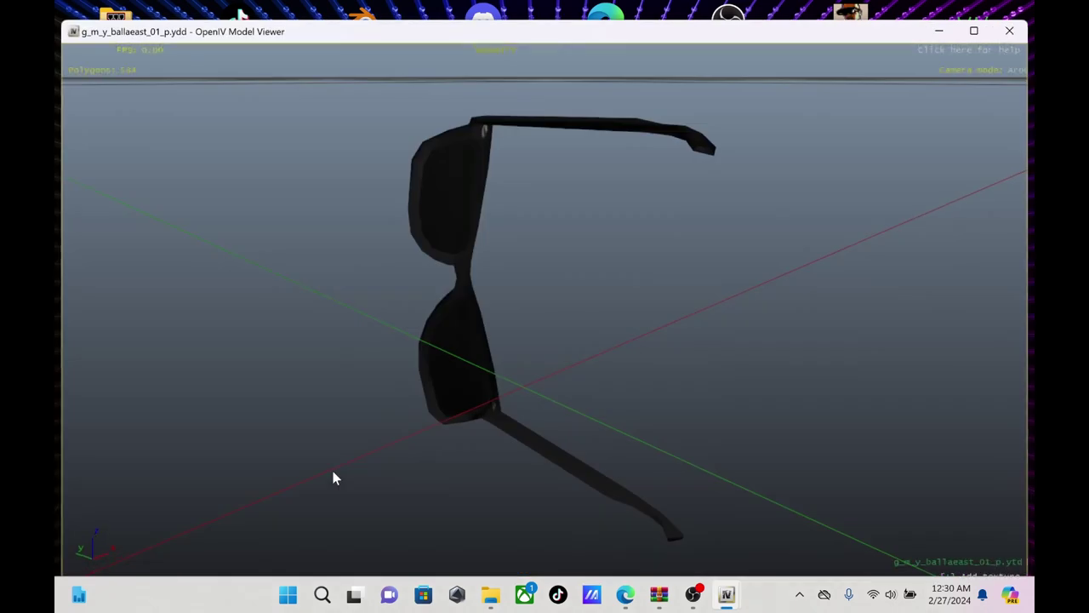
click(128, 99)
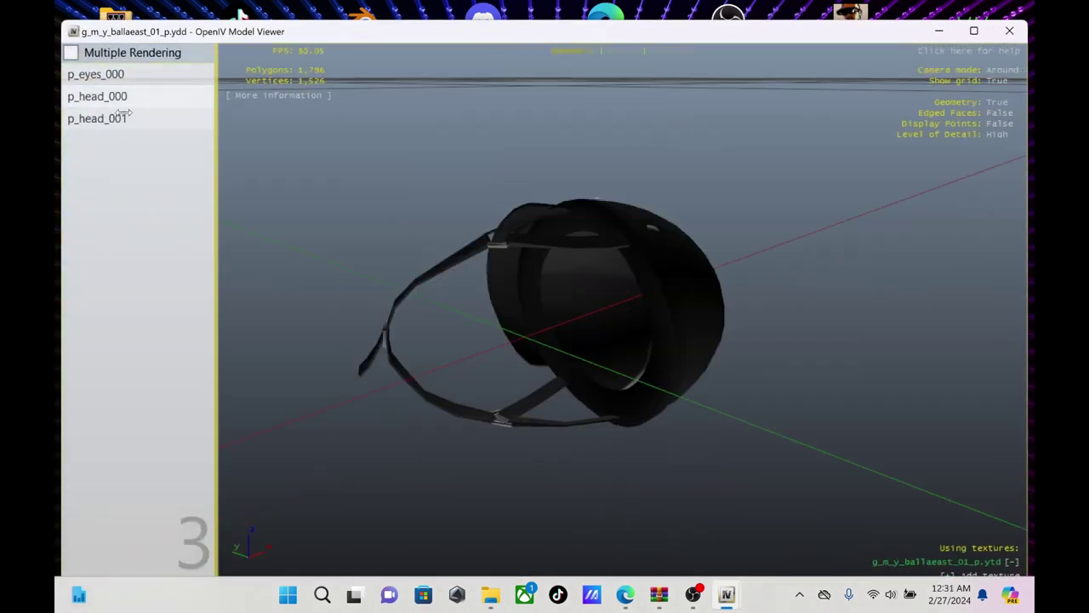
click(120, 119)
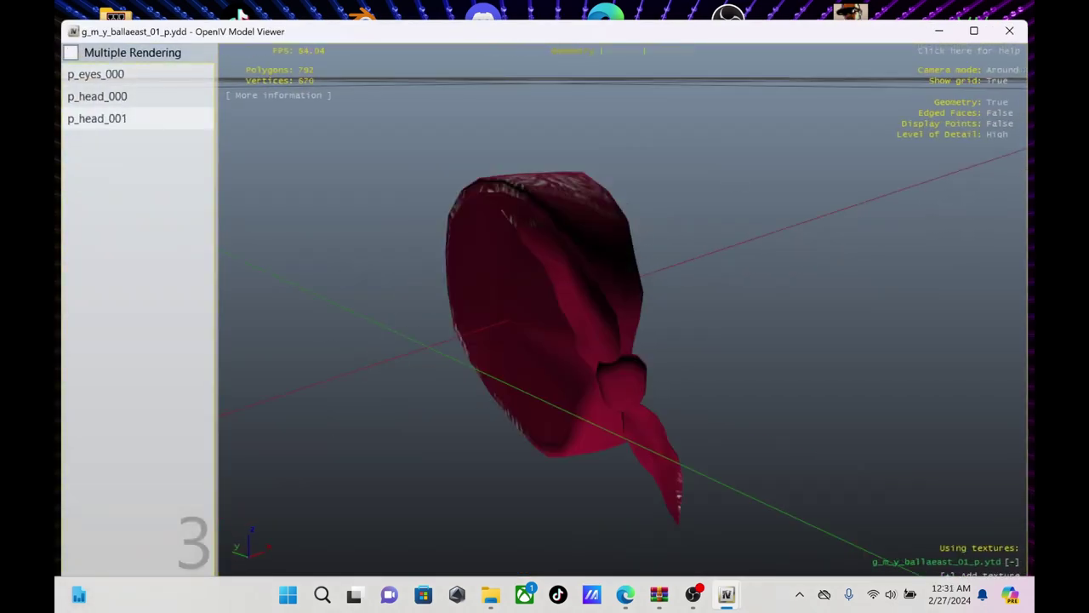
click(1010, 31)
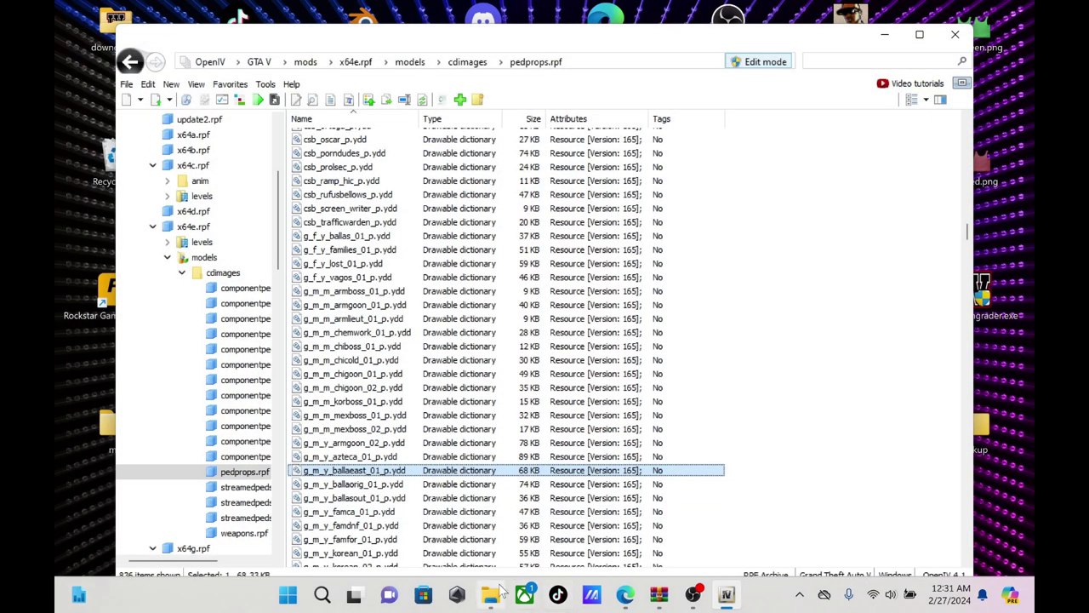
Switch to WinRAR, check the g_m_y_famdnf_01_p.ydd file in the mod archive's FAMDNF/Hat folder, and minimize the archive window
click(659, 593)
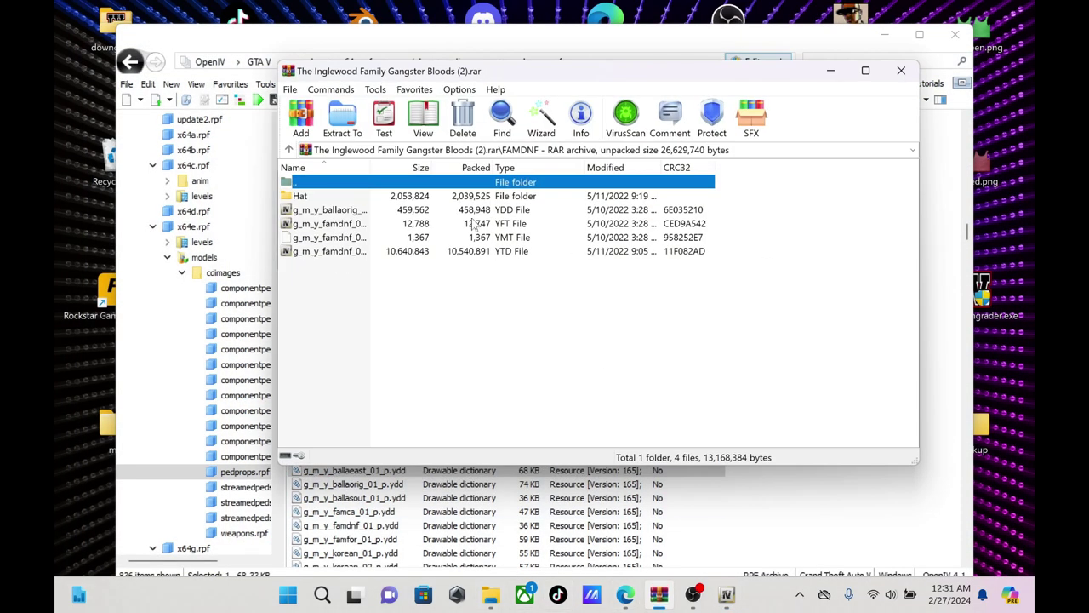
double_click(323, 198)
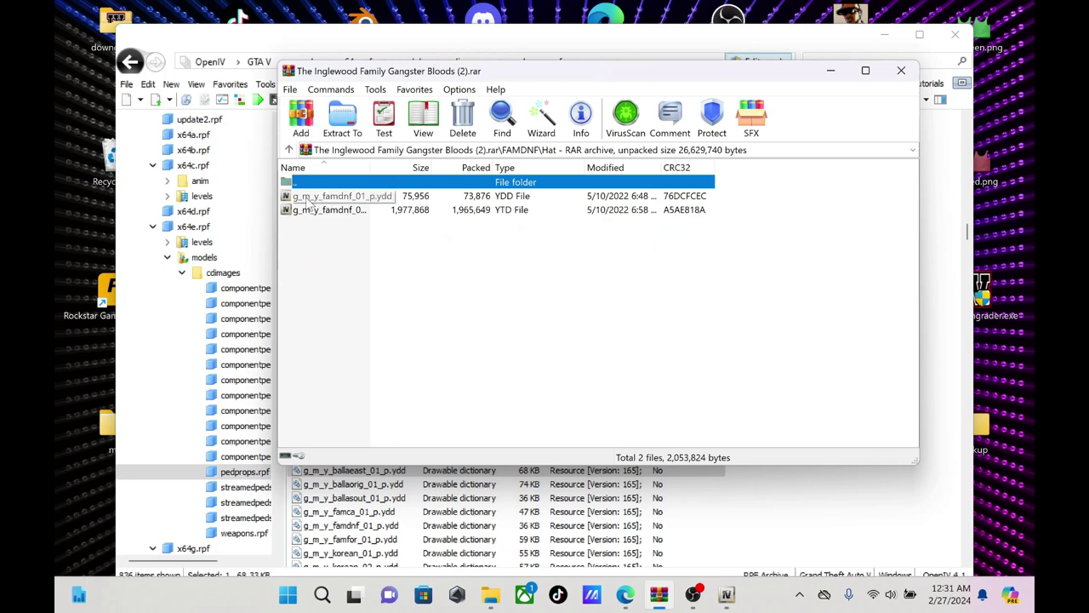
click(310, 198)
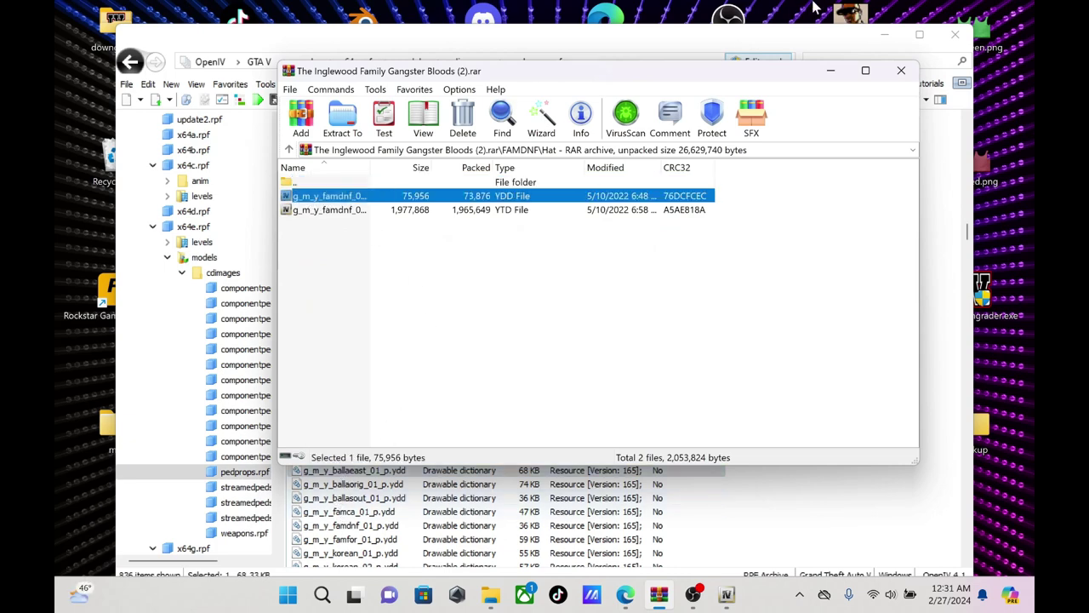
click(832, 72)
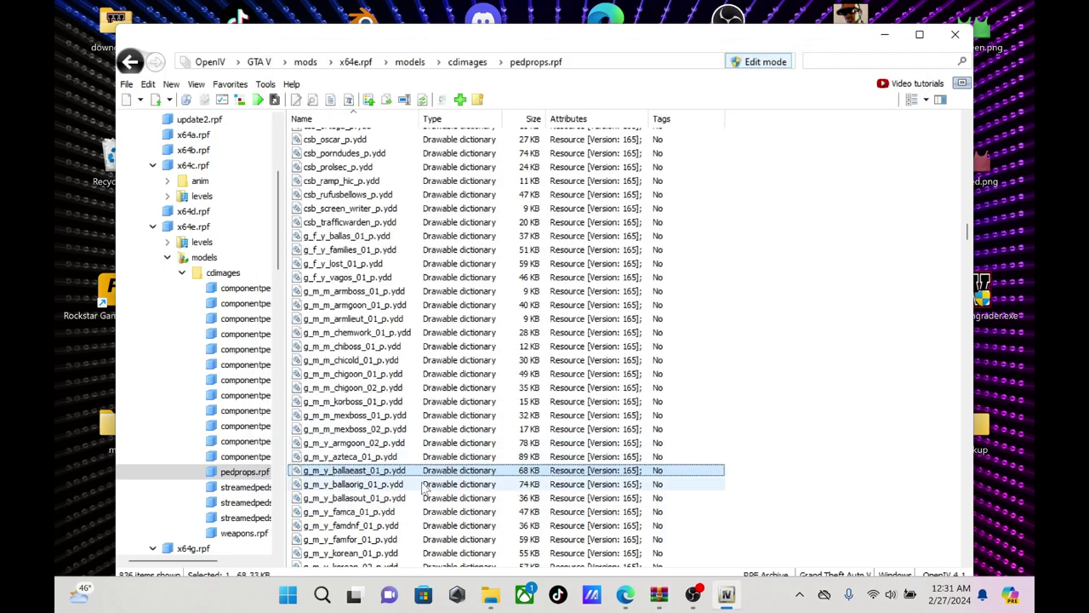
Close all open archives and browse the mods folder to update/x64/dlcpacks
click(127, 85)
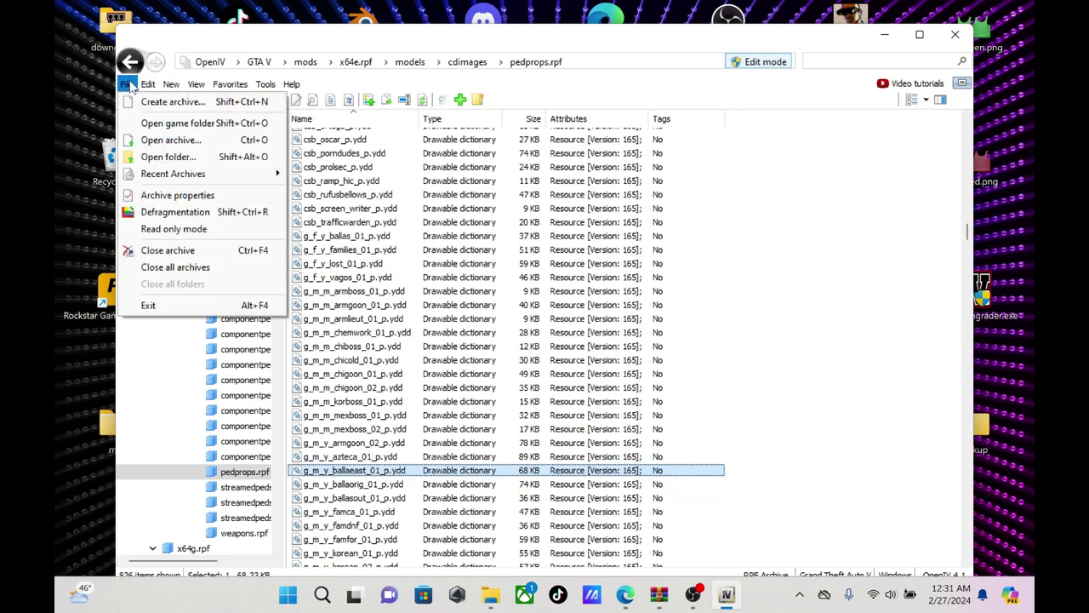
click(173, 268)
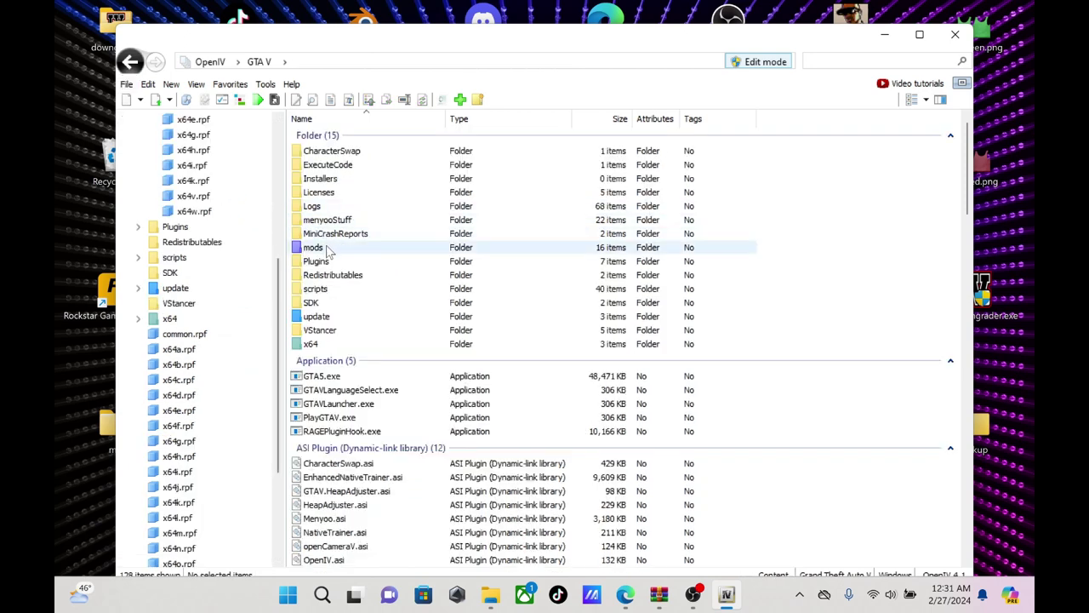
double_click(327, 248)
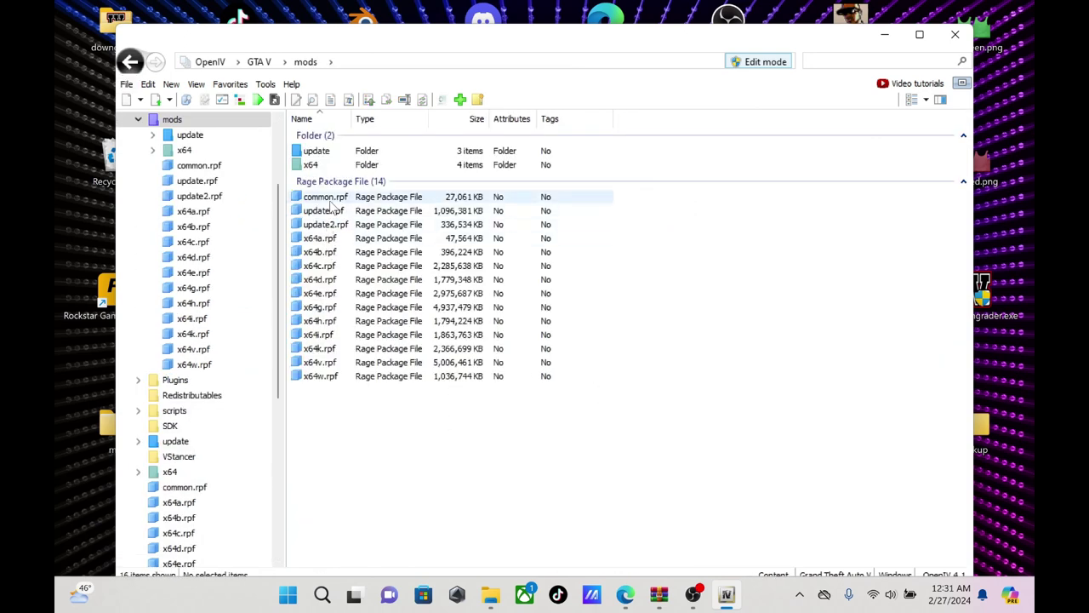
double_click(332, 156)
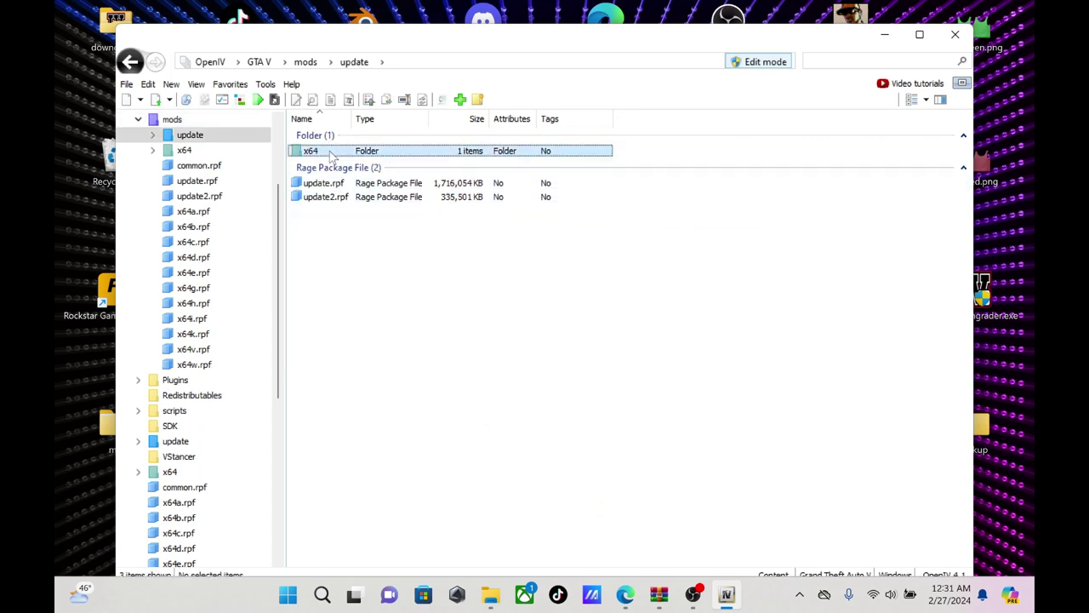
double_click(332, 156)
click(332, 157)
double_click(331, 157)
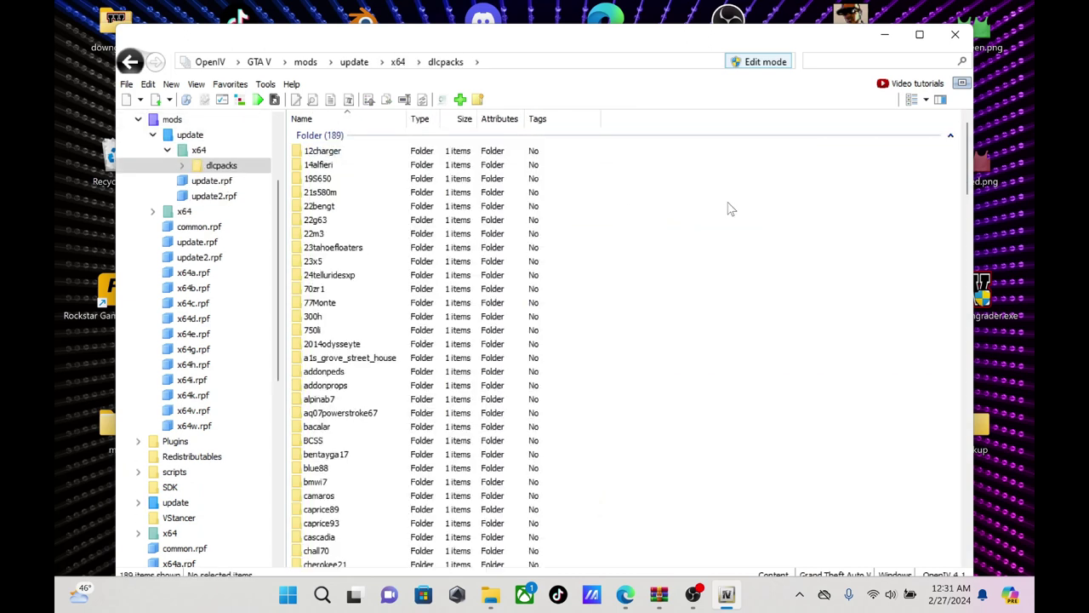
Open patchday3ng in dlcpacks and browse its dlc.rpf through x64/models/cdimages into patchday3ng.rpf
drag(968, 159, 970, 443)
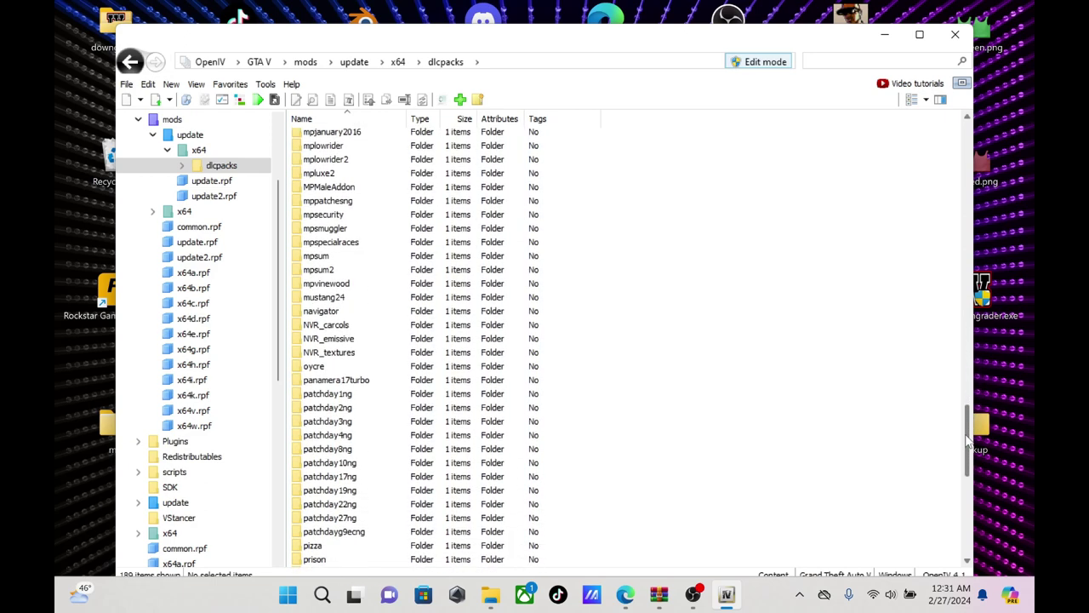
click(328, 422)
double_click(335, 424)
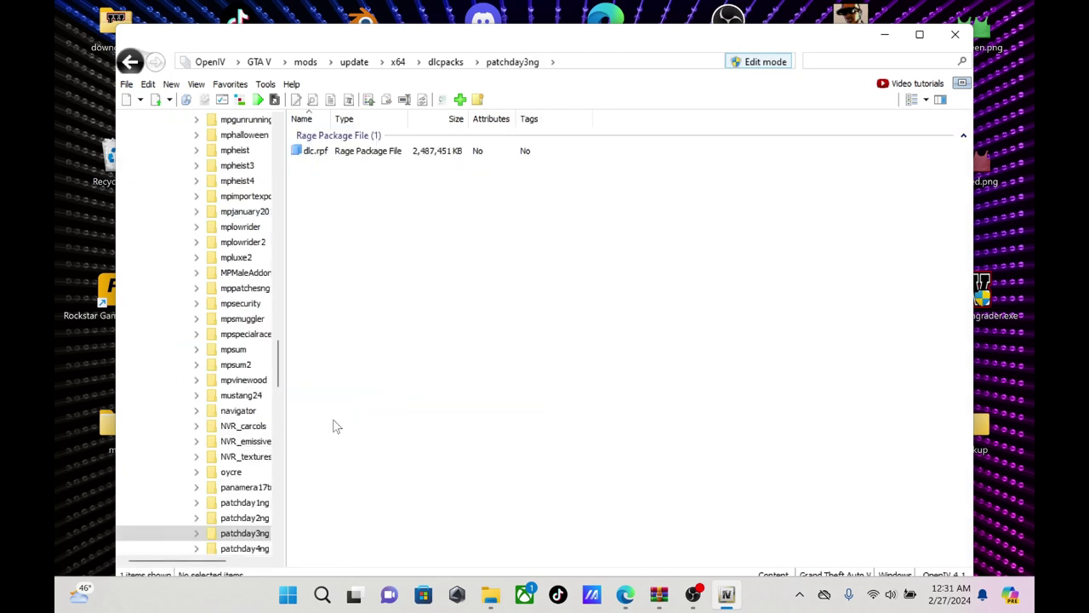
double_click(359, 158)
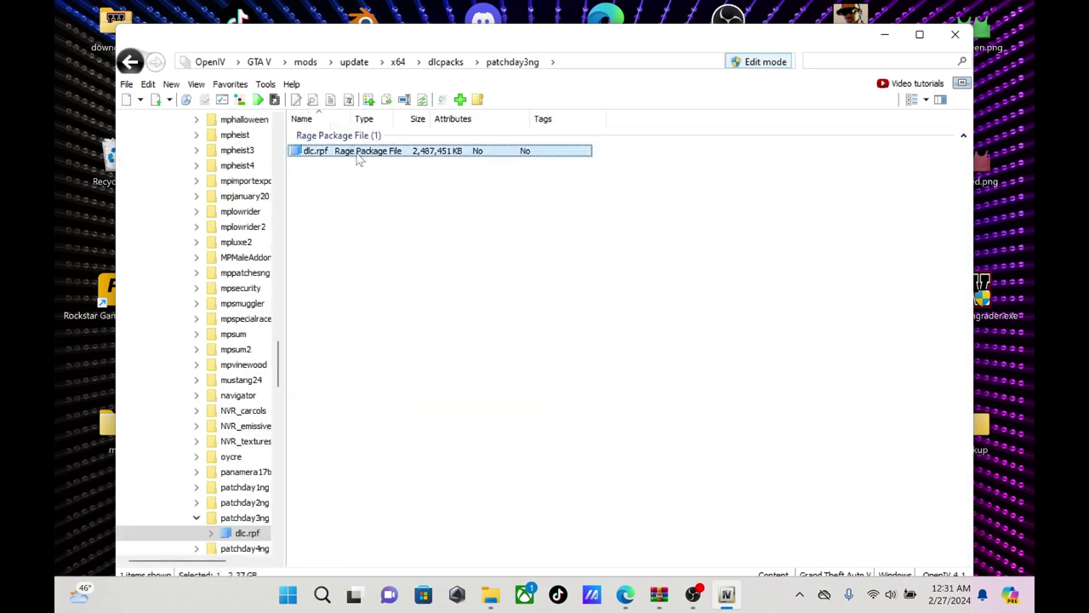
double_click(337, 164)
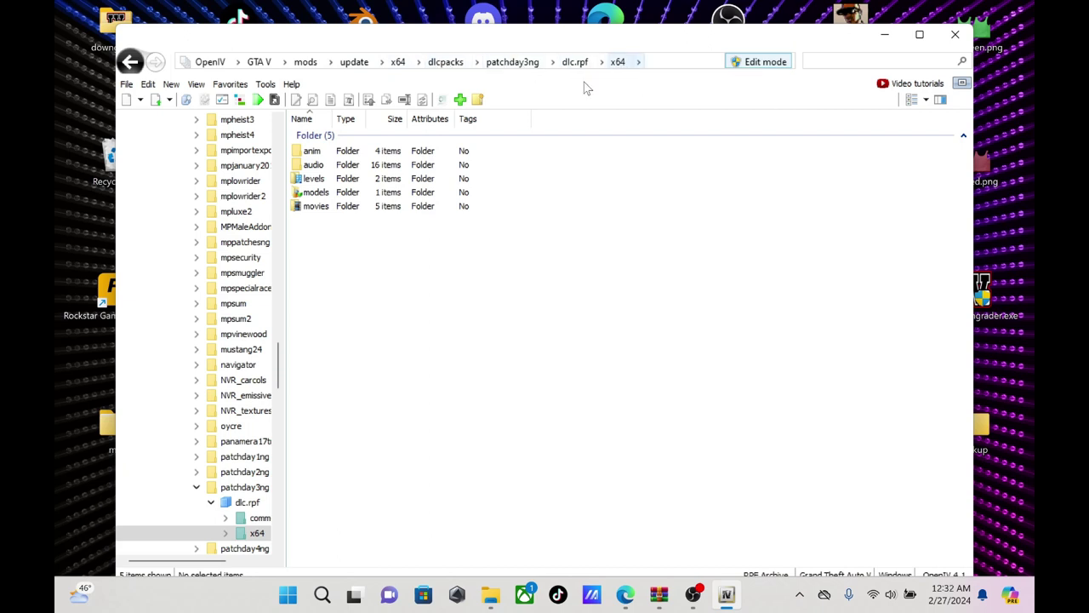
double_click(340, 193)
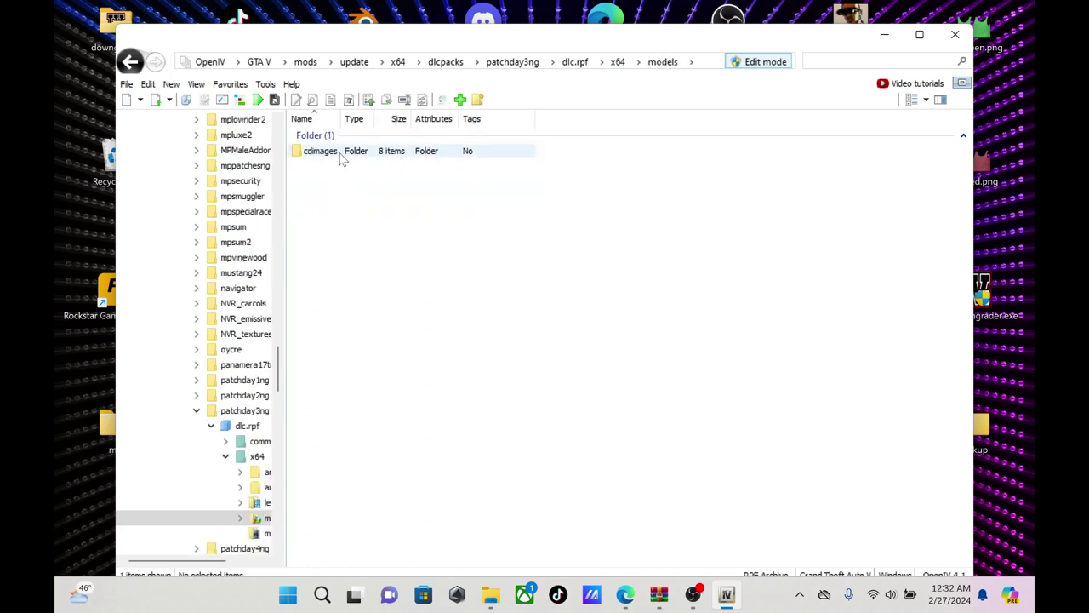
double_click(322, 150)
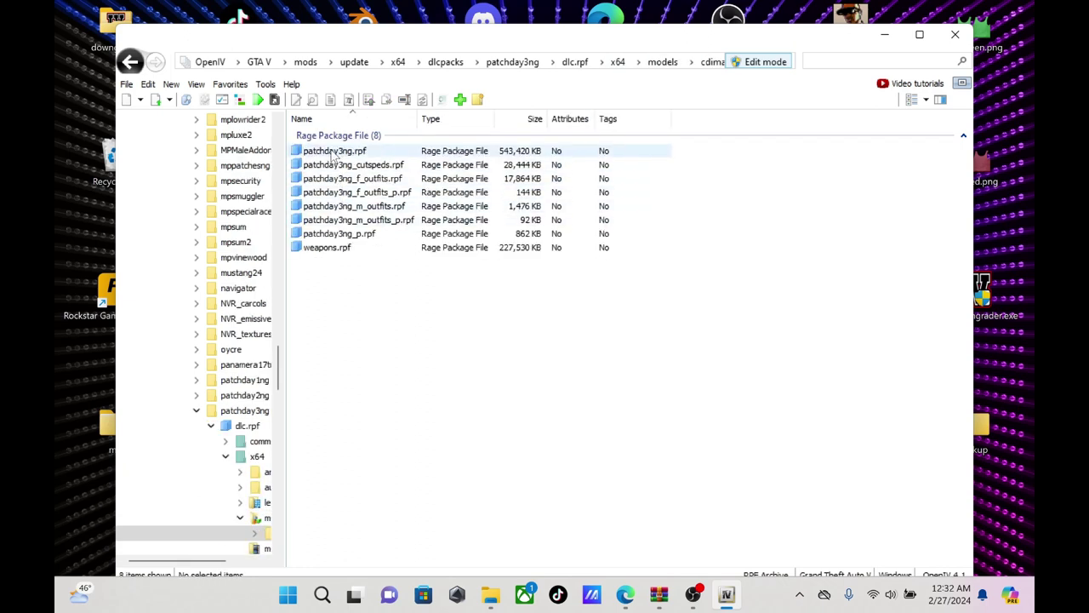
double_click(334, 152)
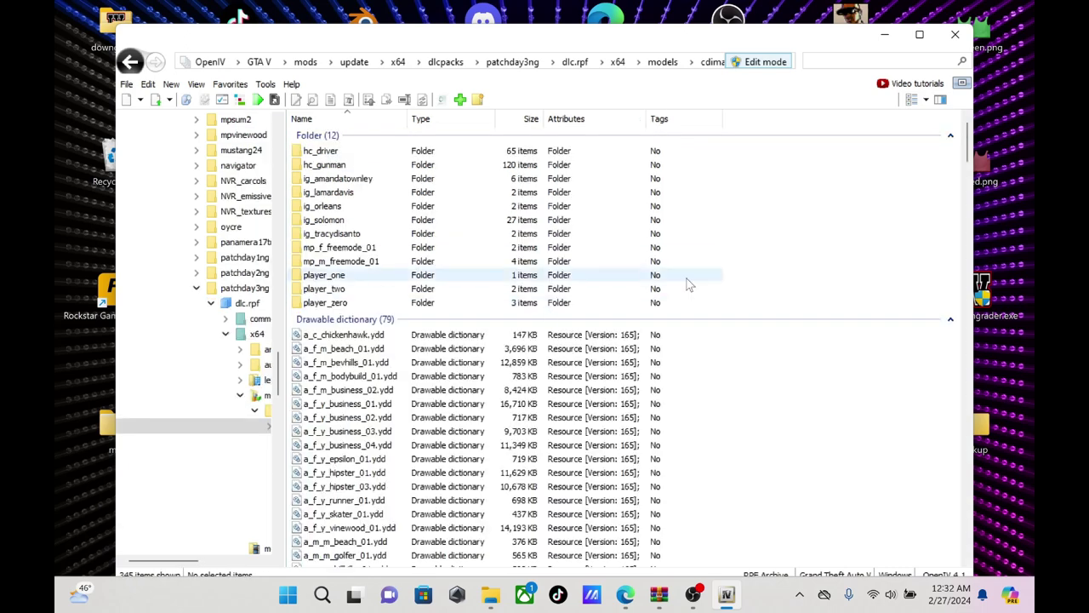
Find g_m_y_famfor_01.ydd in patchday3ng.rpf, preview its upper-body model, and close the viewer
drag(970, 152, 980, 202)
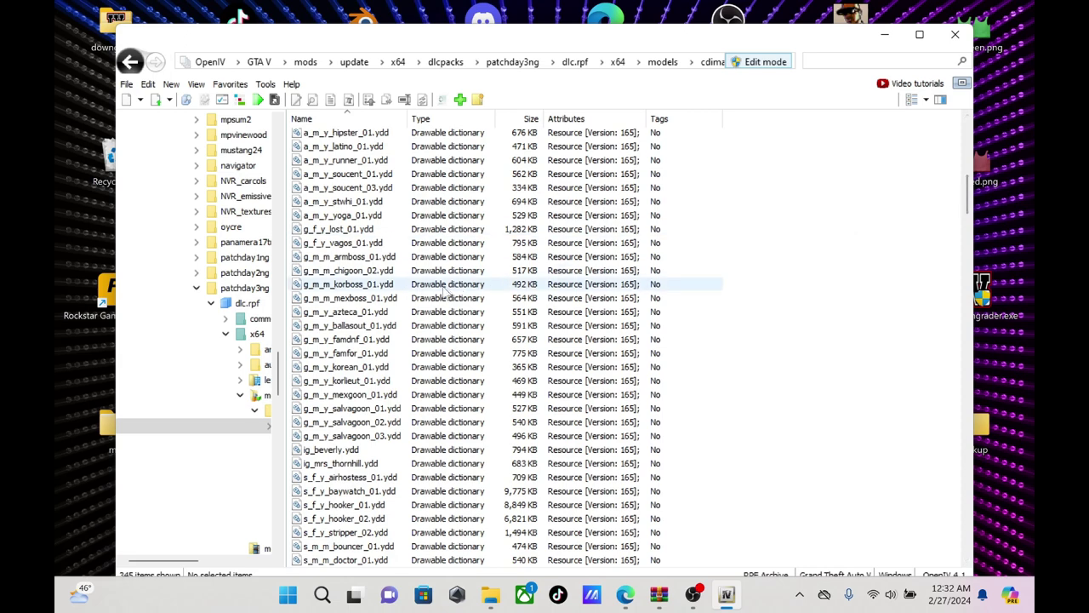
double_click(331, 353)
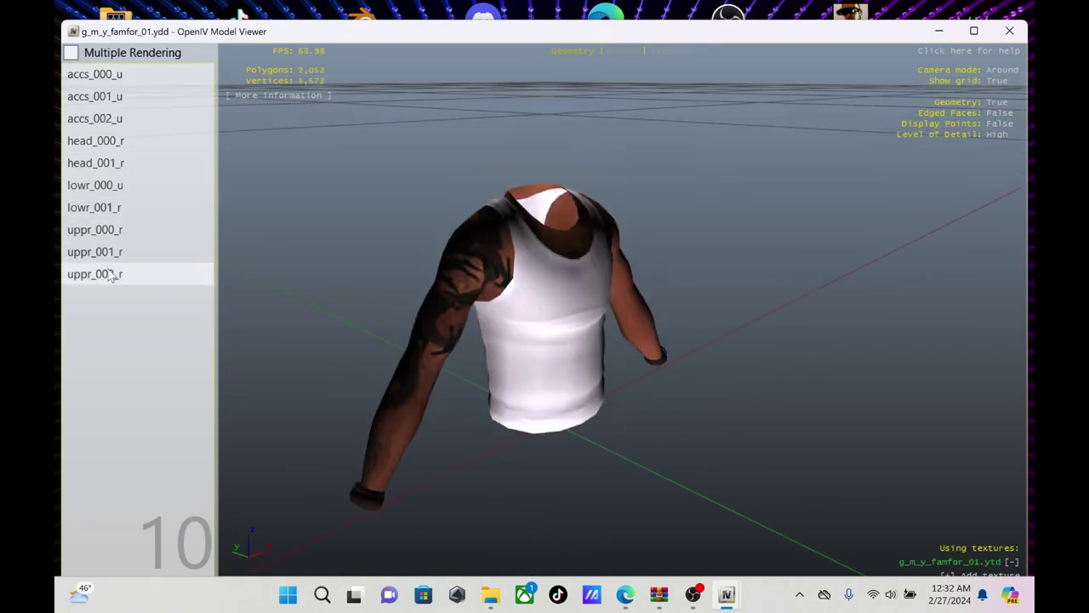
click(1009, 31)
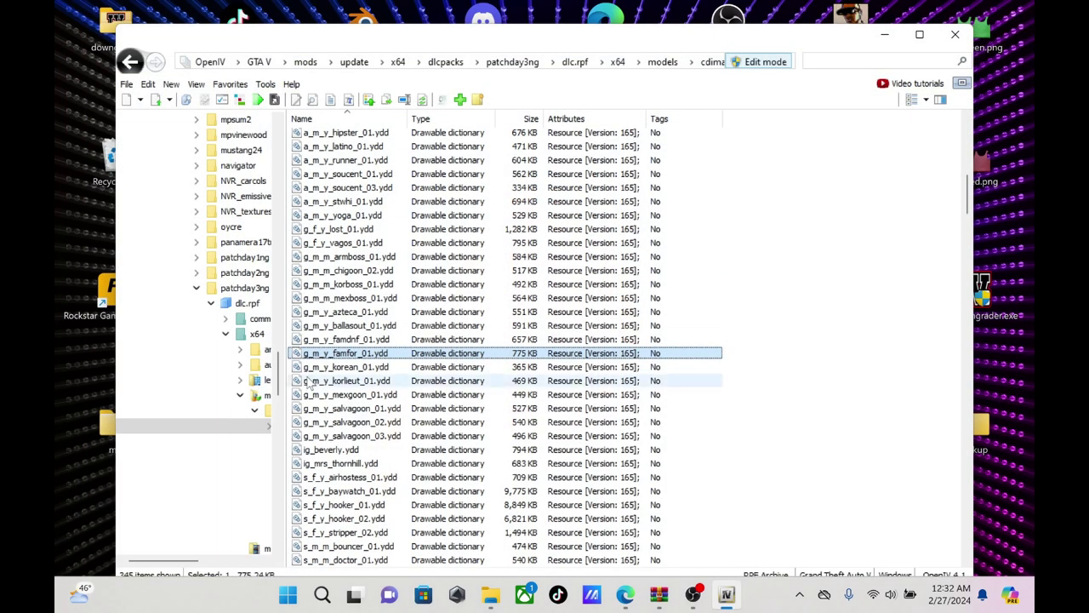
Preview the lowr_001_r, uppr_000_u and uppr_001_r parts of g_m_y_famdnf_01.ydd, and close the viewer
click(351, 339)
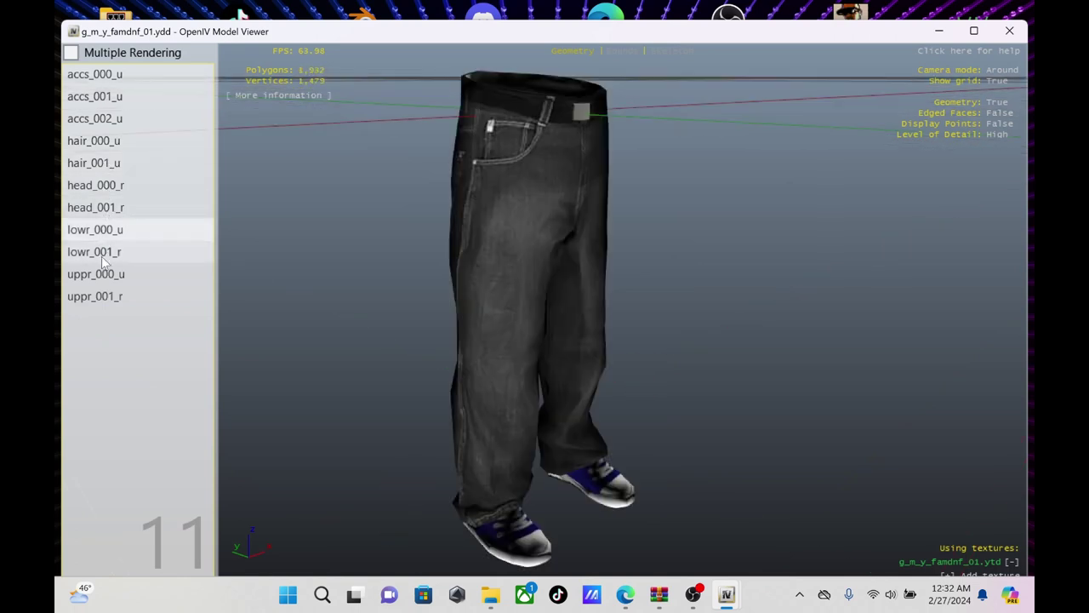
click(102, 251)
click(104, 274)
click(106, 299)
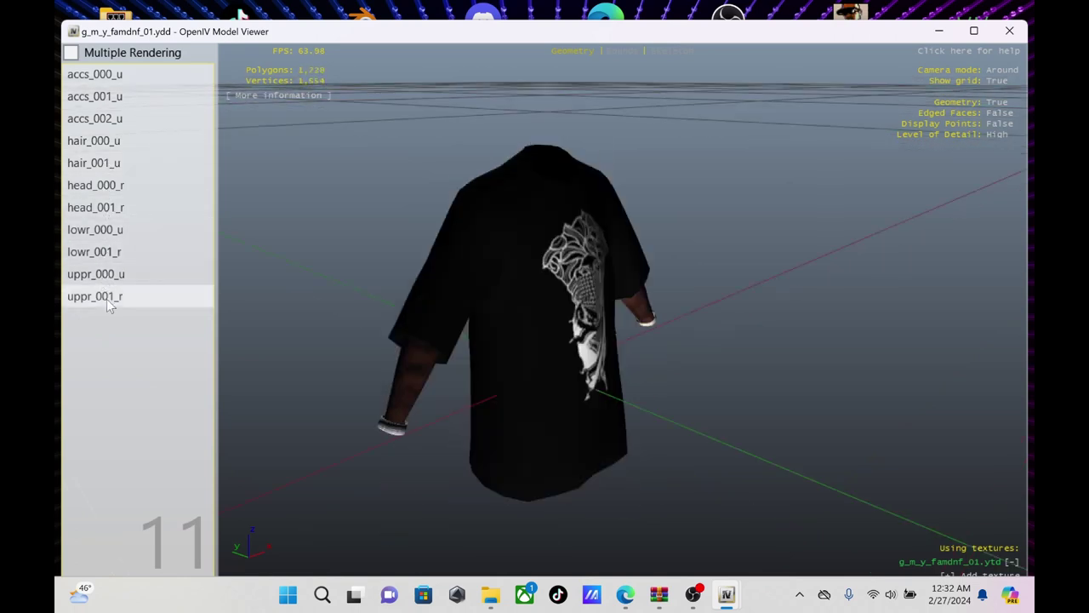
click(1008, 31)
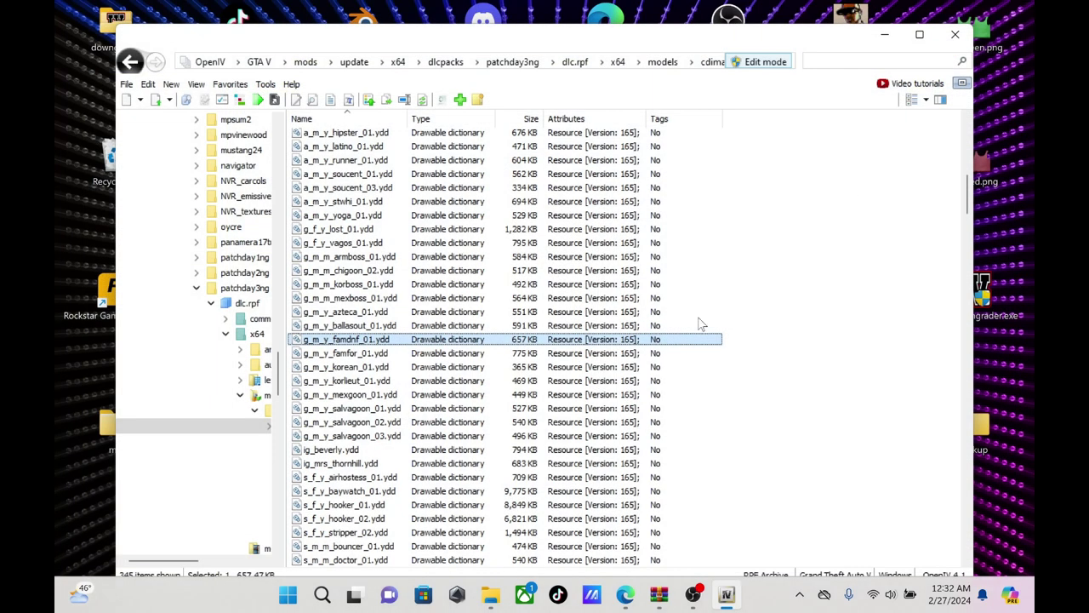
Launch the Families Crips & Ballas Bloods OIV package from its archive in Downloads, and minimize the archive window to reach the package installer
click(493, 600)
click(119, 226)
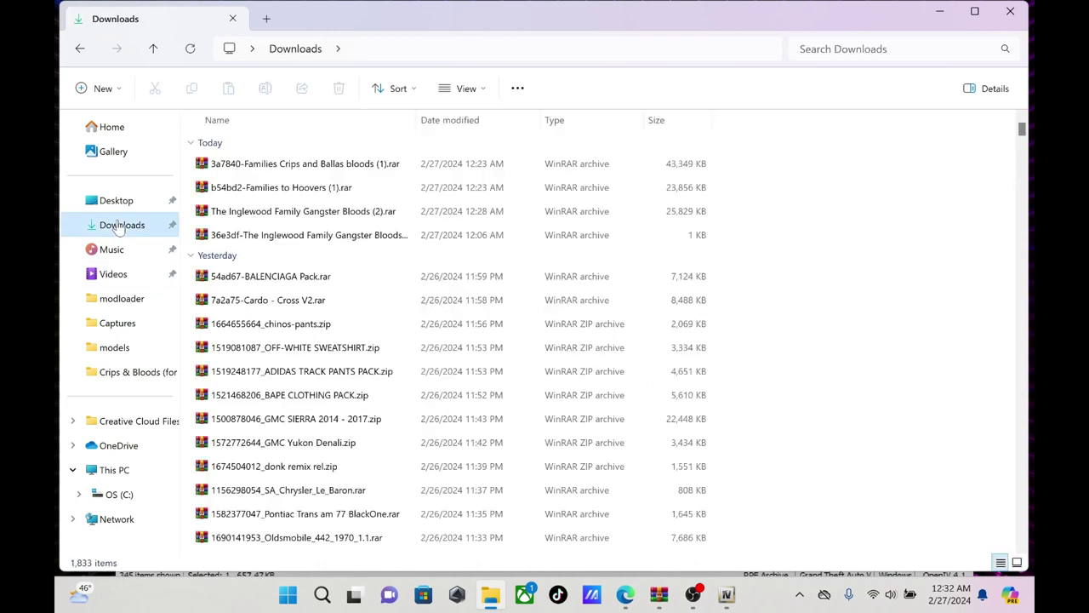
double_click(260, 164)
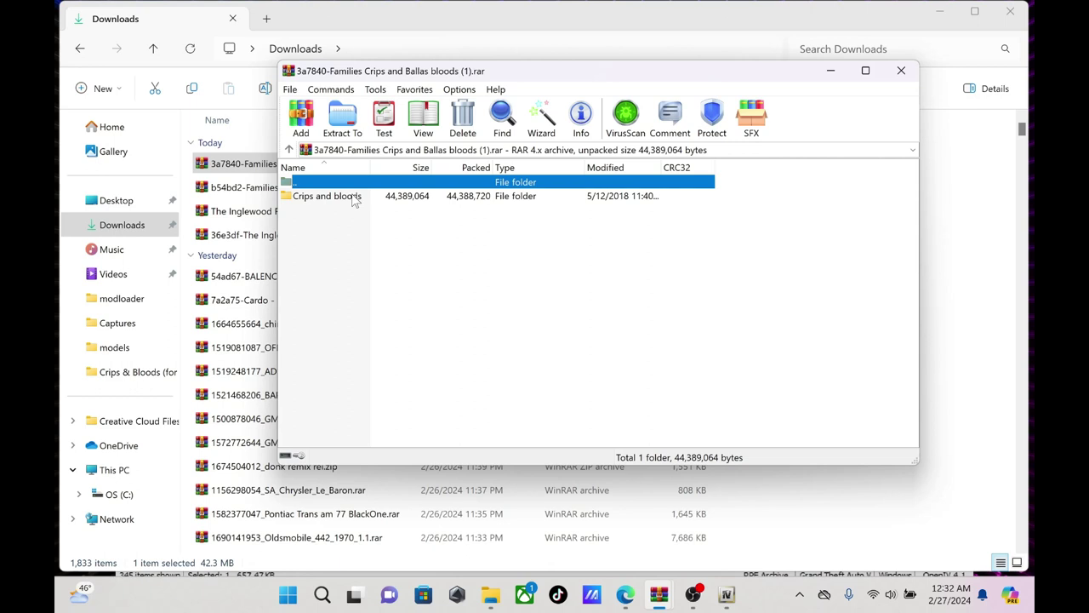
double_click(327, 196)
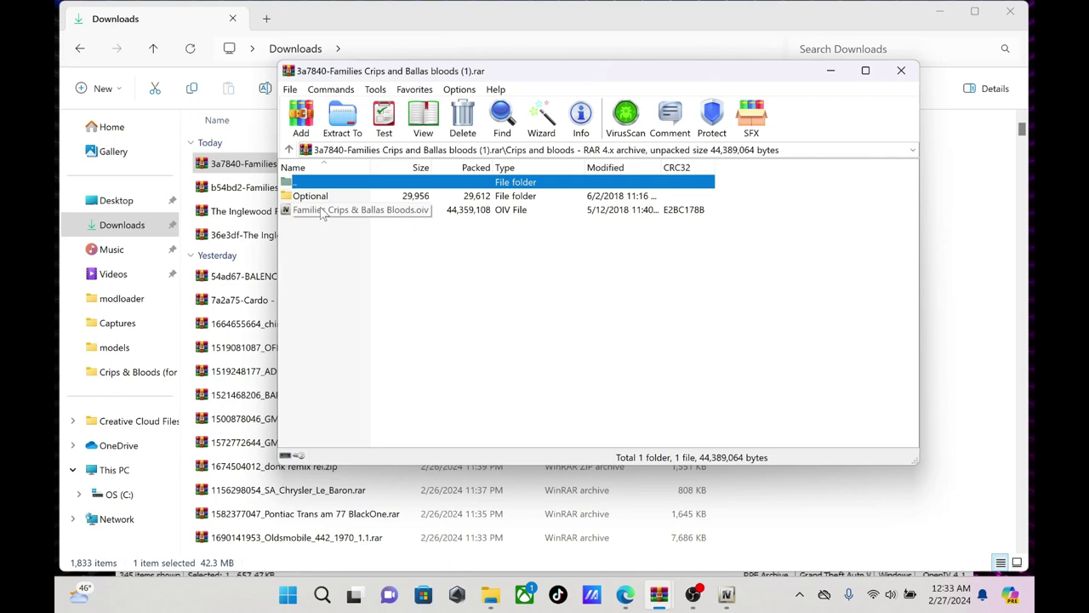
click(322, 213)
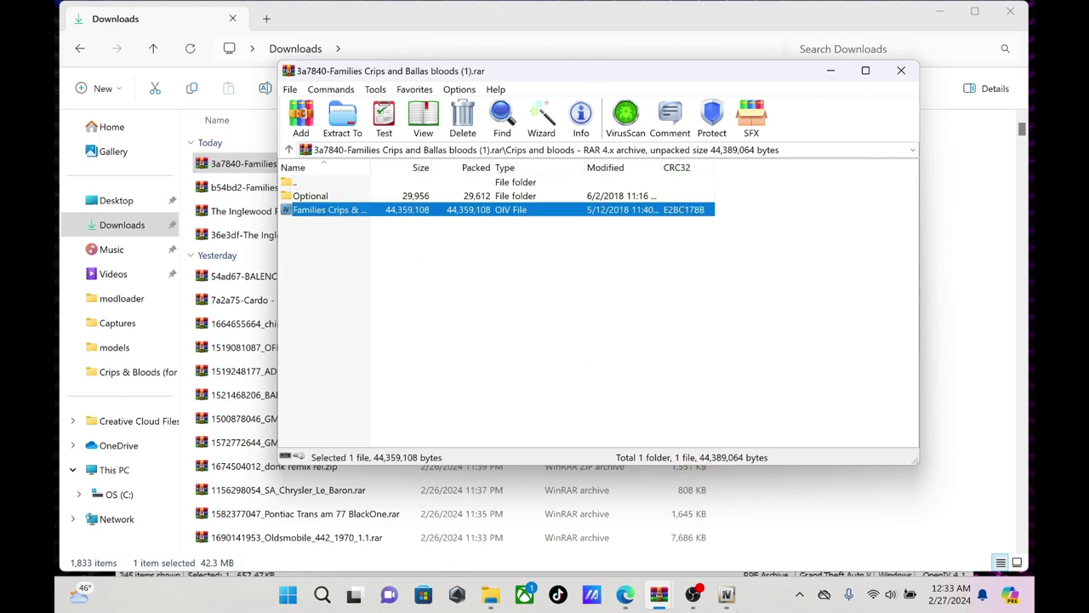
click(728, 594)
drag(726, 587, 777, 417)
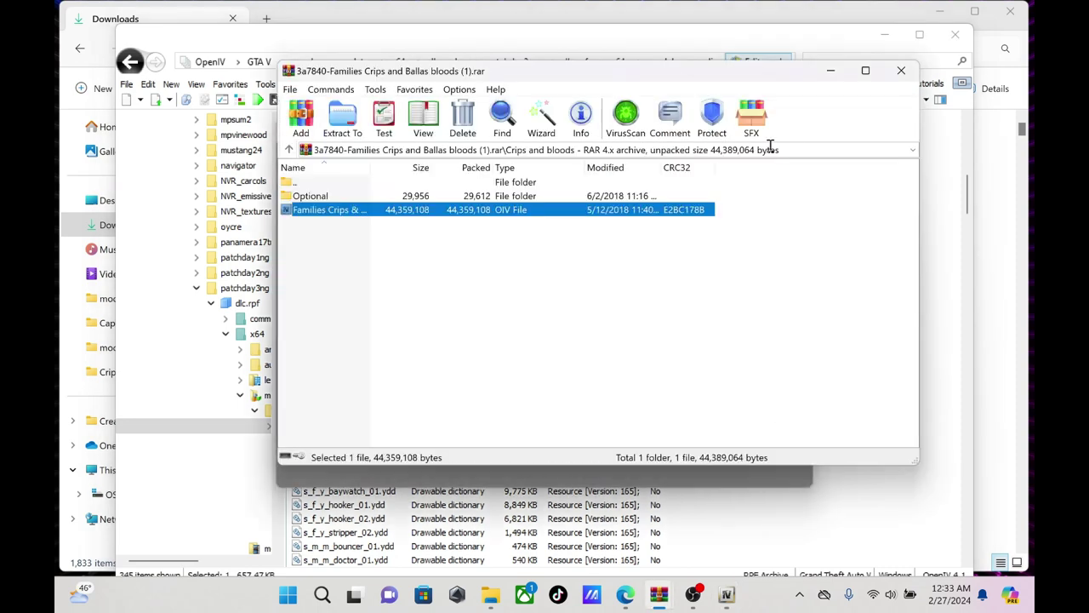
click(829, 75)
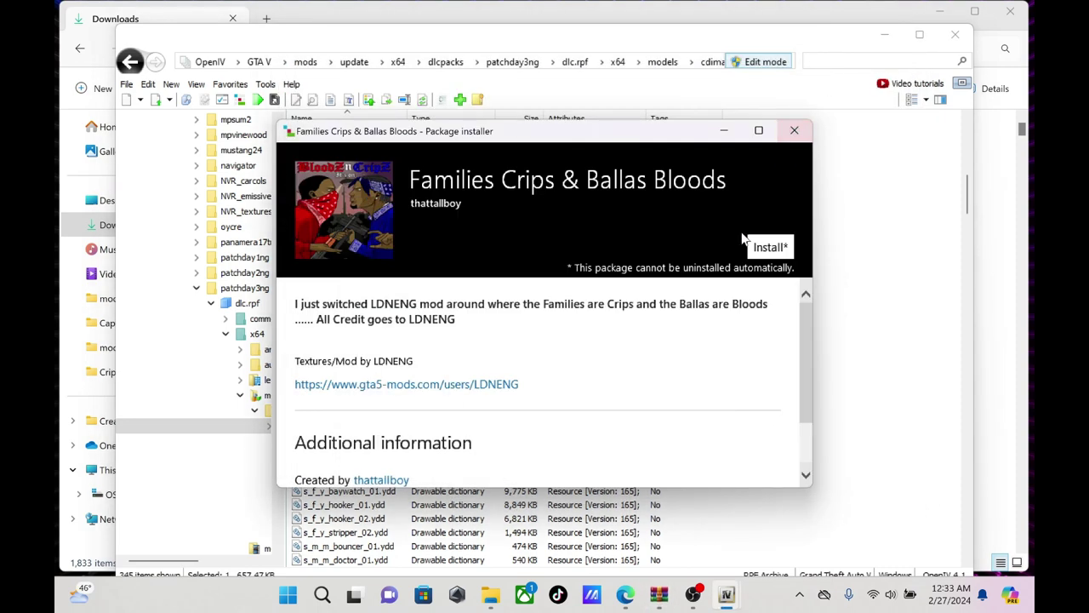
Choose the mods folder as the install location for Families Crips & Ballas Bloods, cancel the installation, and close the package installer
click(766, 249)
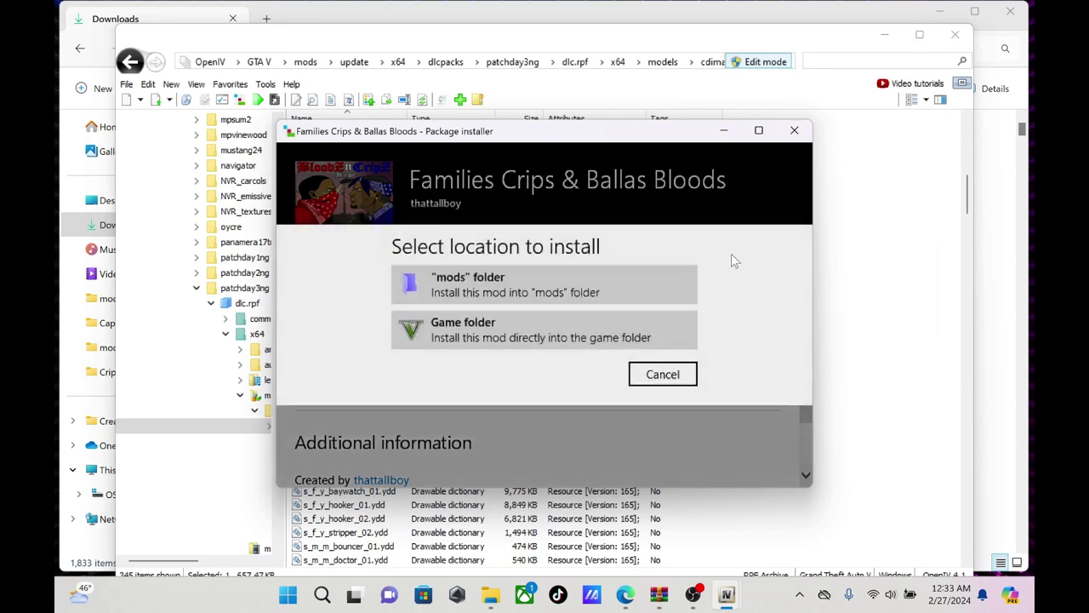
click(482, 289)
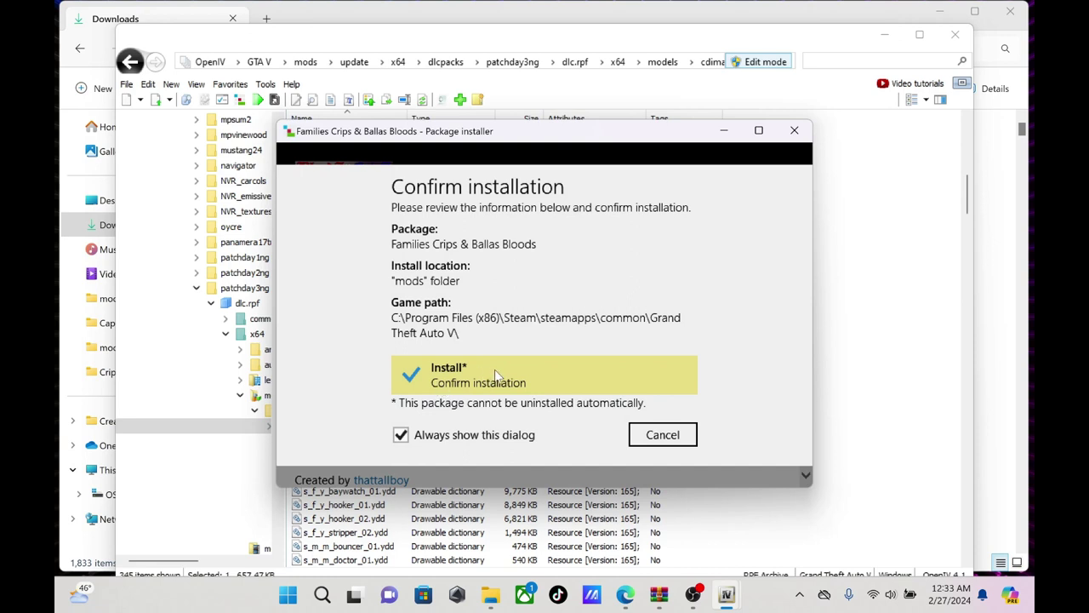
click(653, 440)
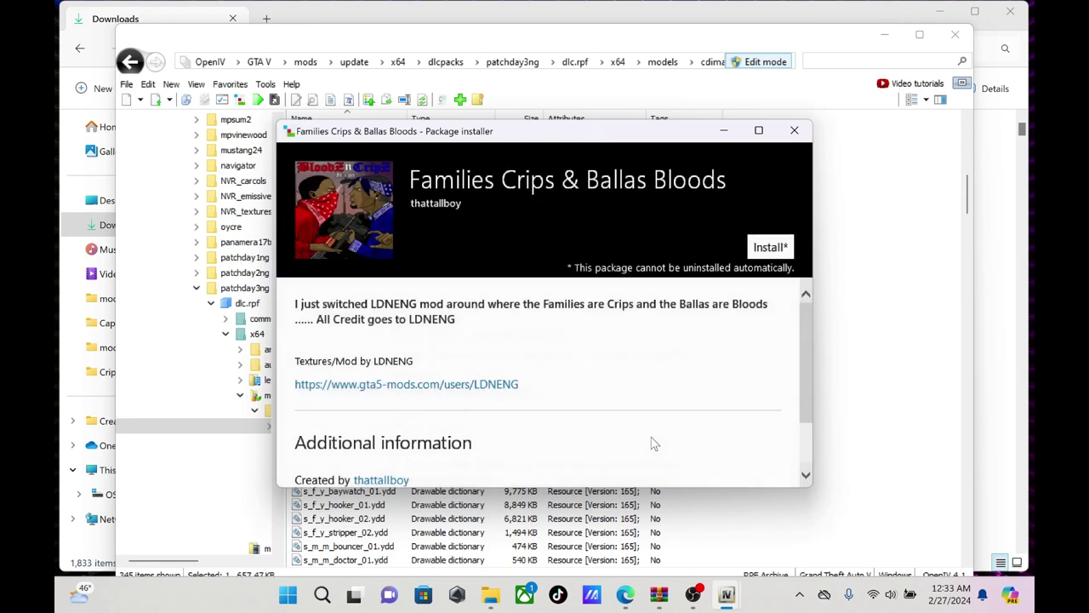
click(789, 137)
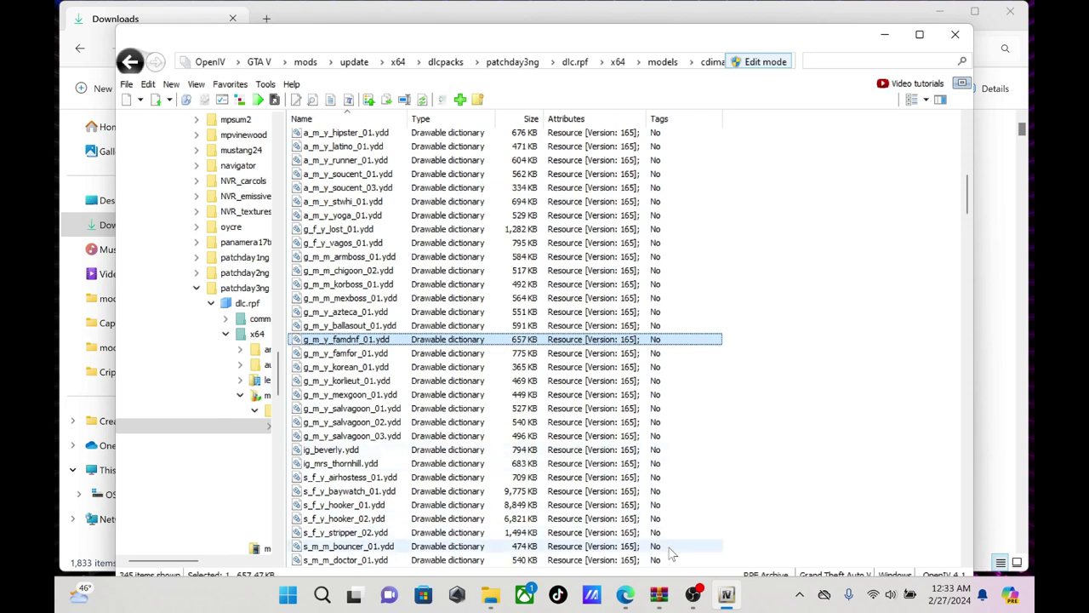
Bring up The Inglewood Family Gangster Bloods (2).rar archive window and close it
mouse_move(658, 596)
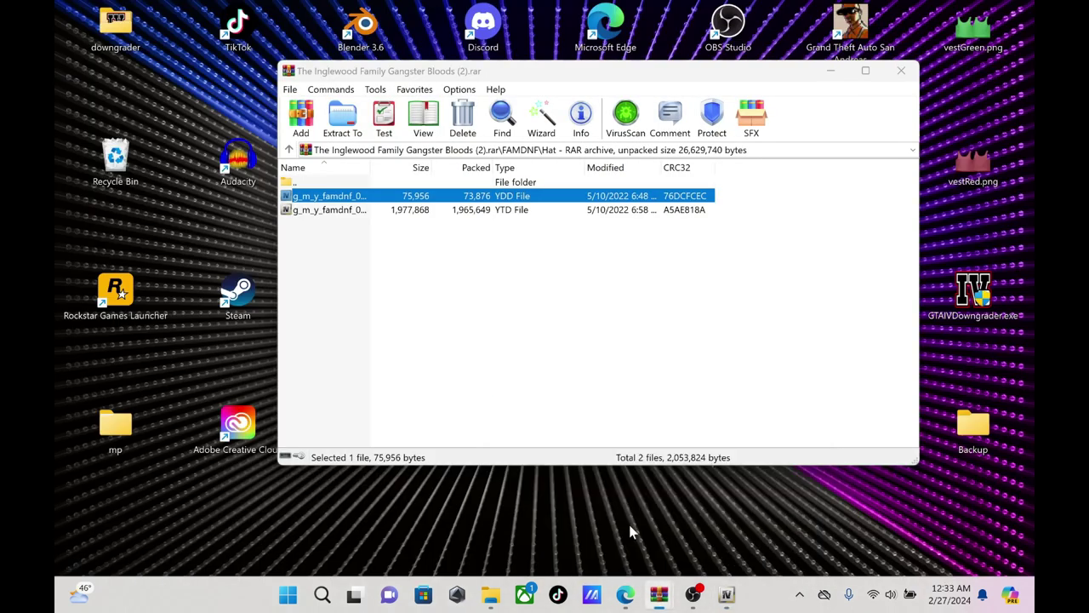
click(629, 526)
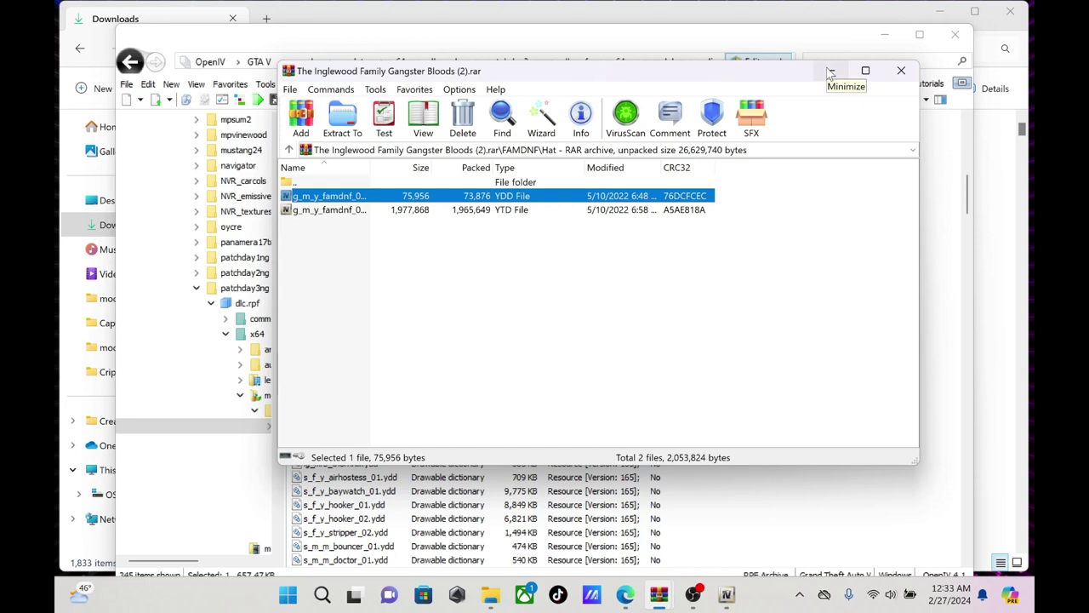
click(900, 71)
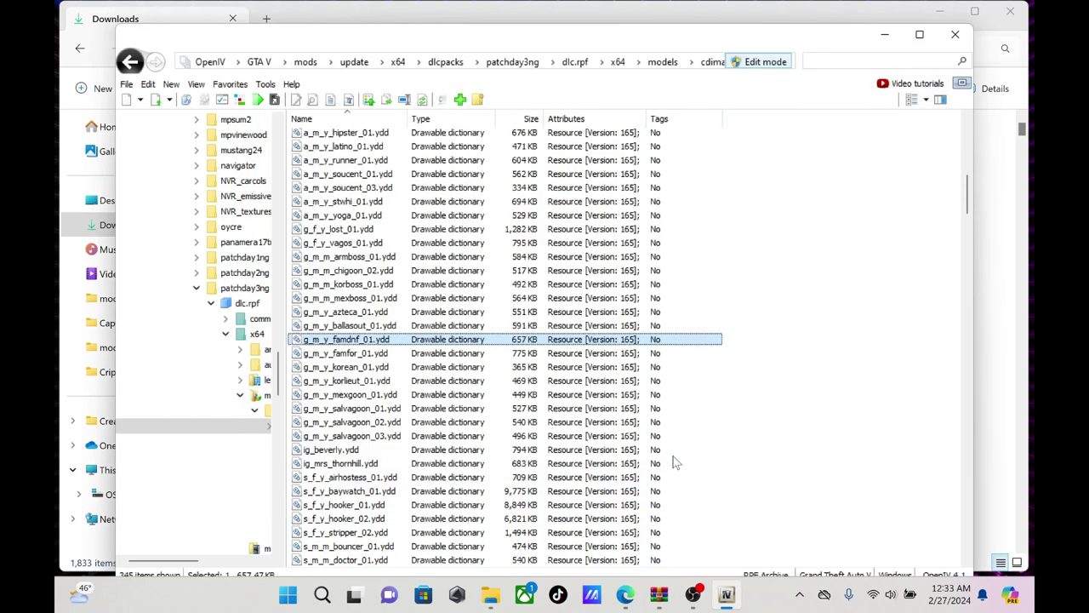
Open b54bd2-Families to Hoovers (1).rar from Downloads and browse to its Families to Hoovers/content/mods folder
mouse_move(487, 596)
click(451, 500)
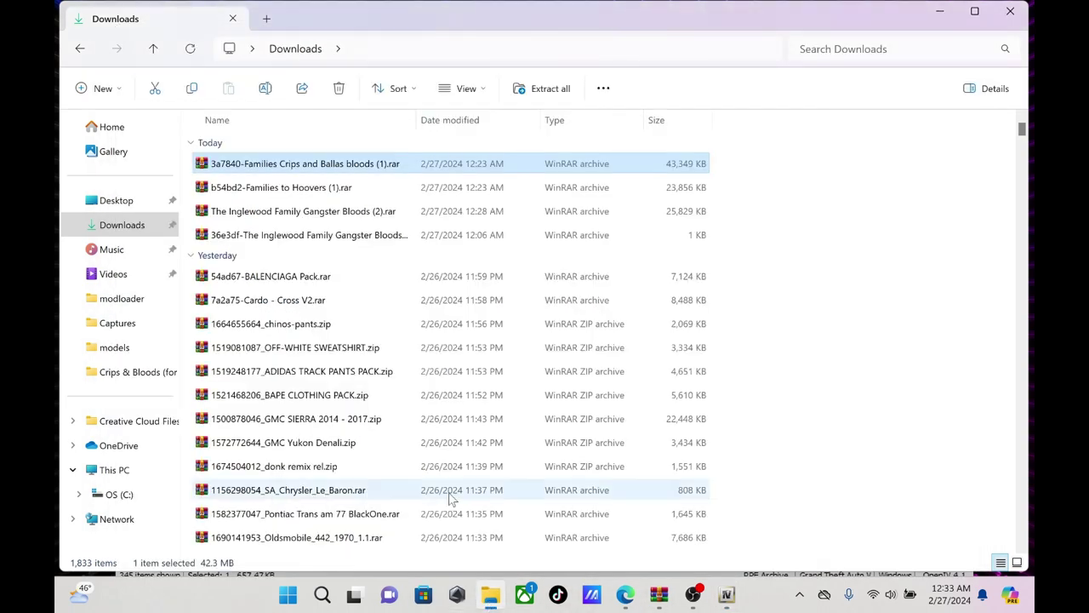
double_click(317, 191)
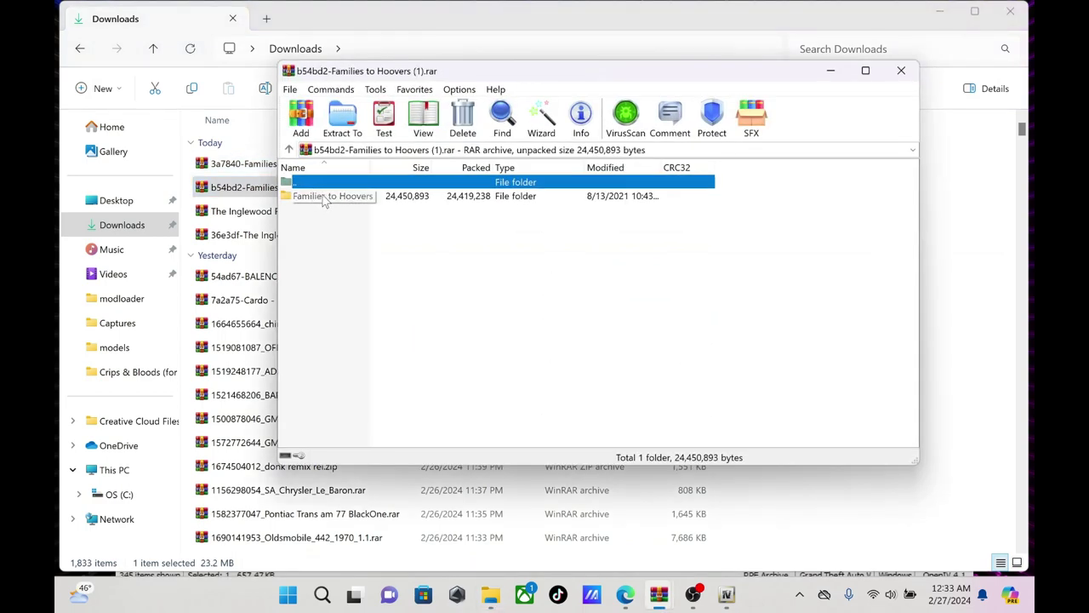
double_click(323, 197)
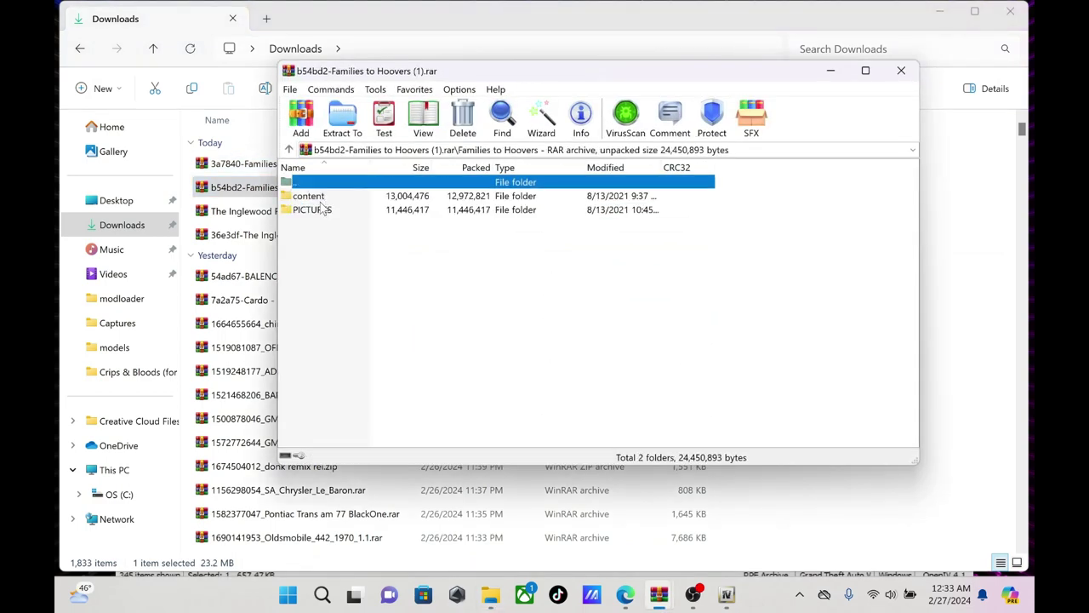
double_click(318, 197)
double_click(320, 197)
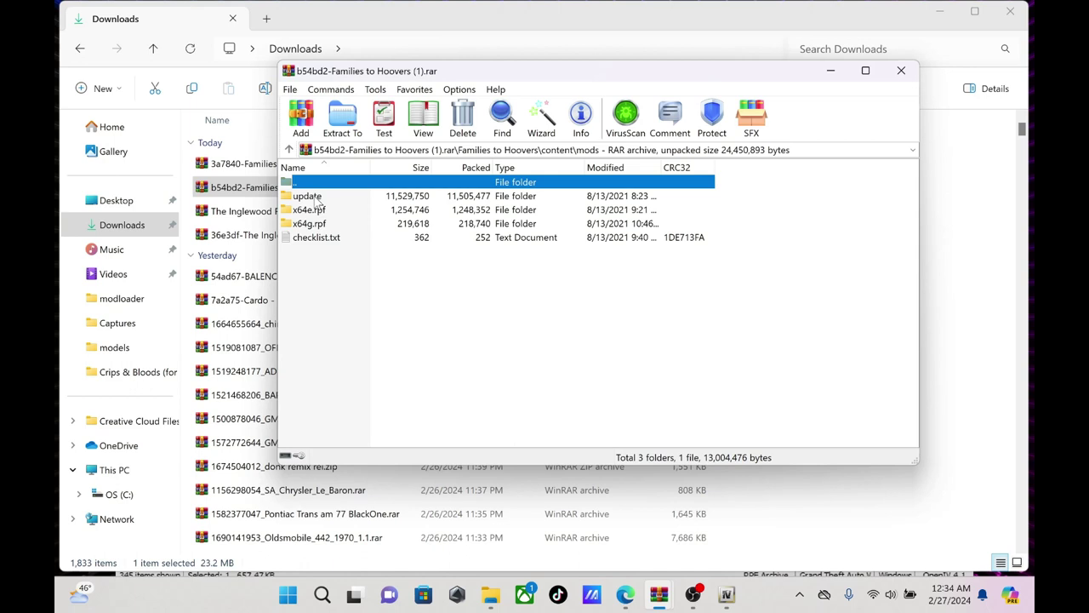
Browse the Families to Hoovers archive to update/x64/dlcpacks/mppatchesng/dlc.rpf
double_click(308, 195)
double_click(306, 196)
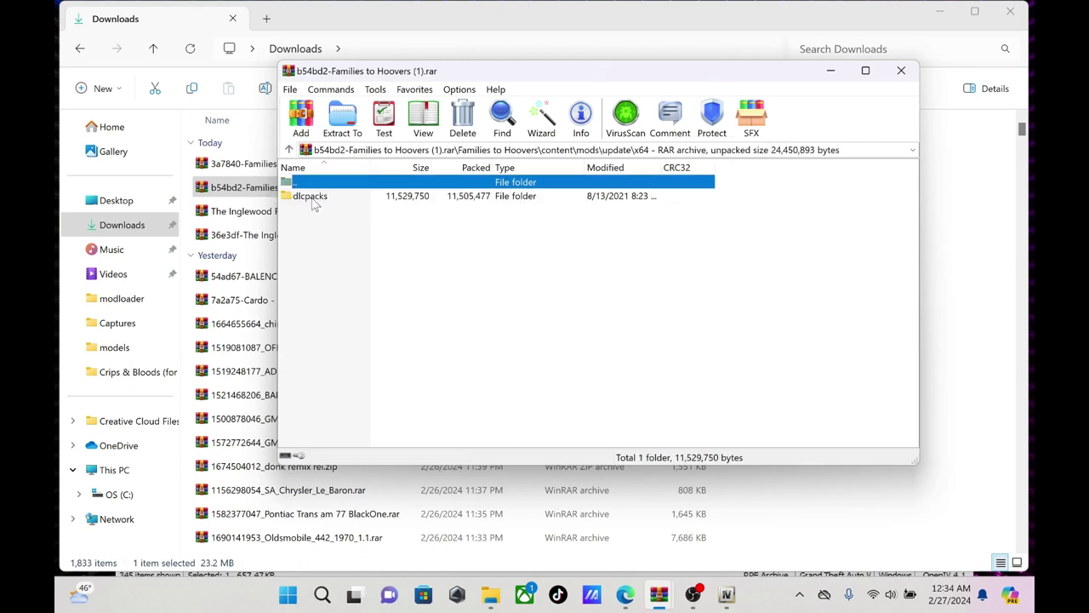
double_click(310, 197)
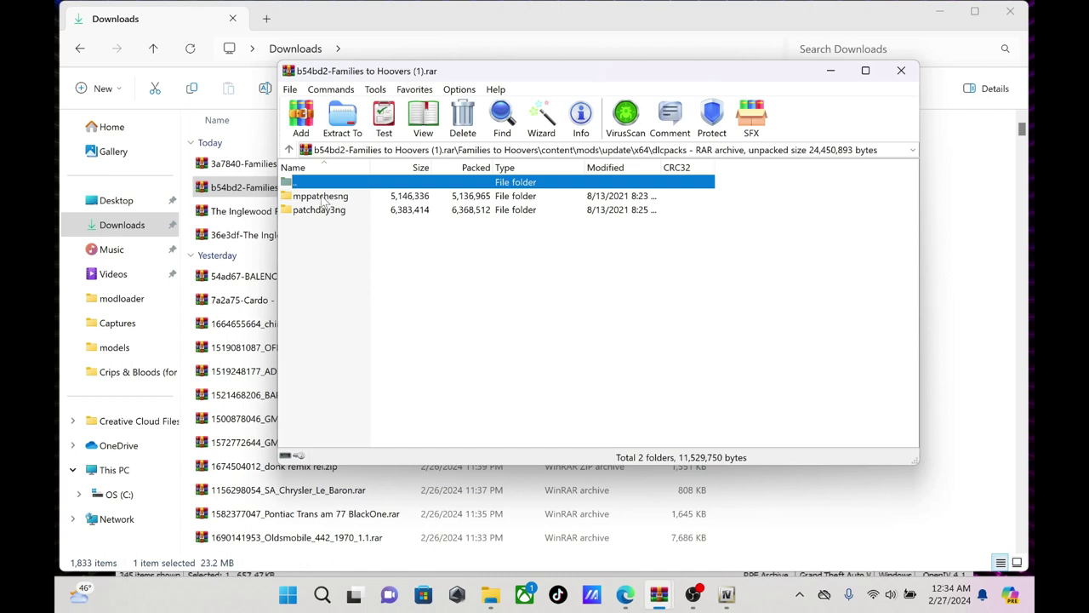
double_click(321, 197)
double_click(315, 197)
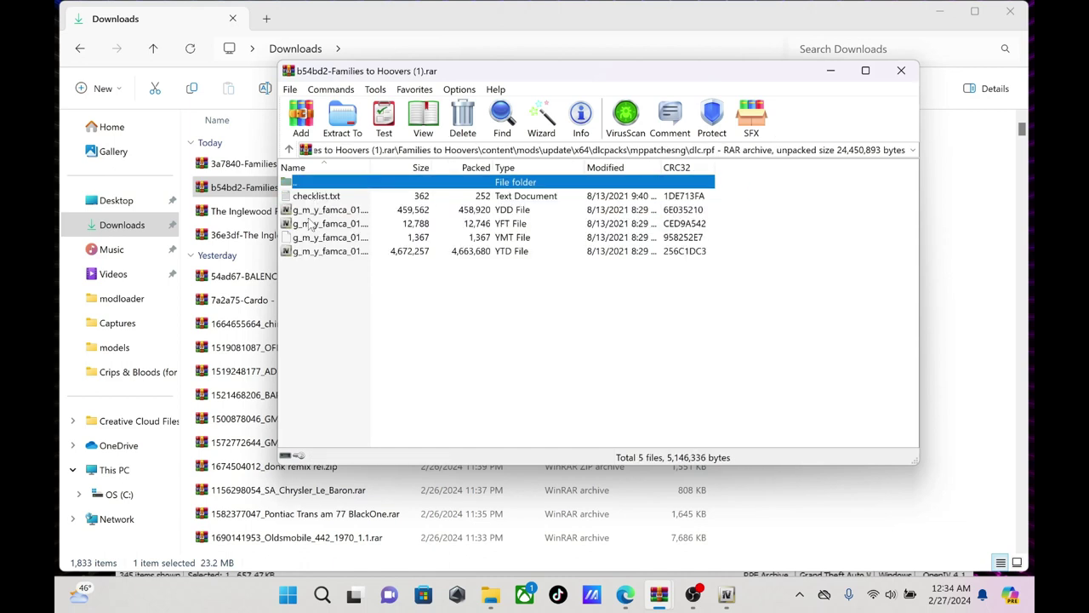
Go back up to the archive's mods folder and return to update/x64/dlcpacks/mppatchesng/dlc.rpf
double_click(327, 184)
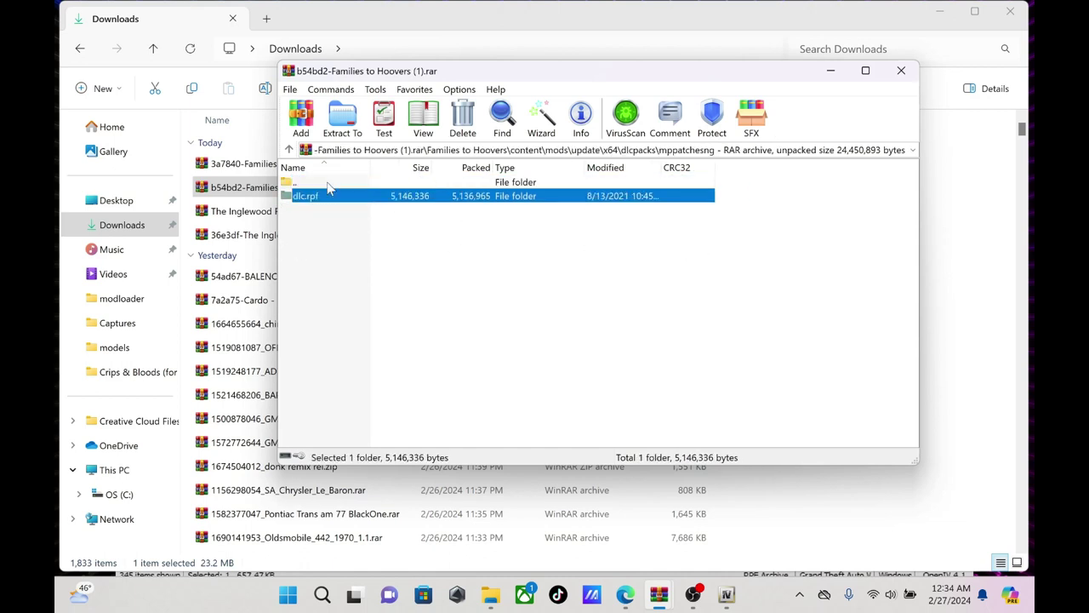
double_click(335, 187)
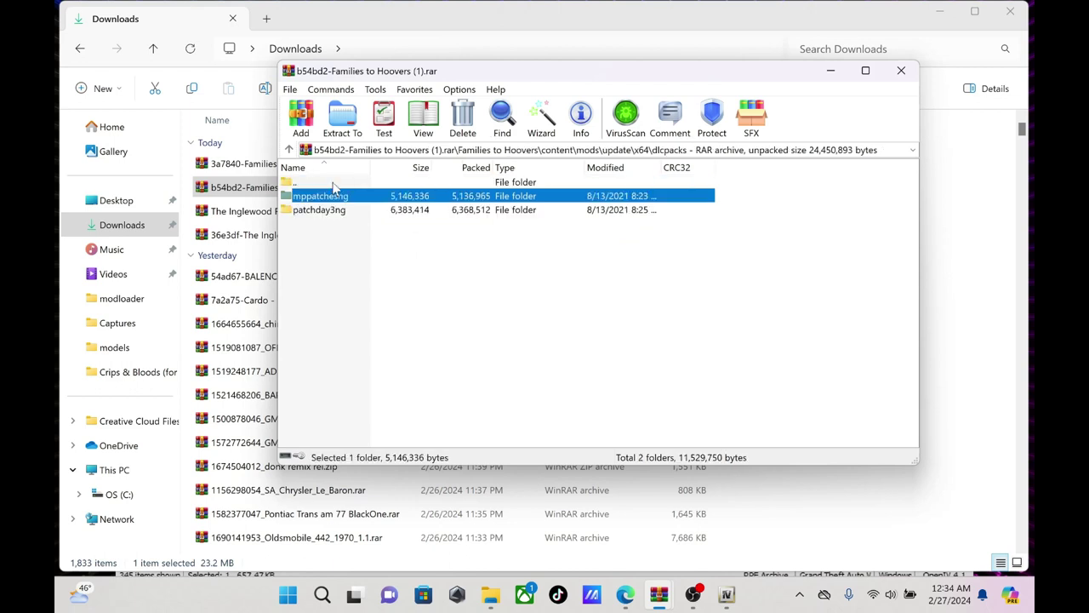
mouse_move(737, 603)
double_click(333, 185)
double_click(331, 183)
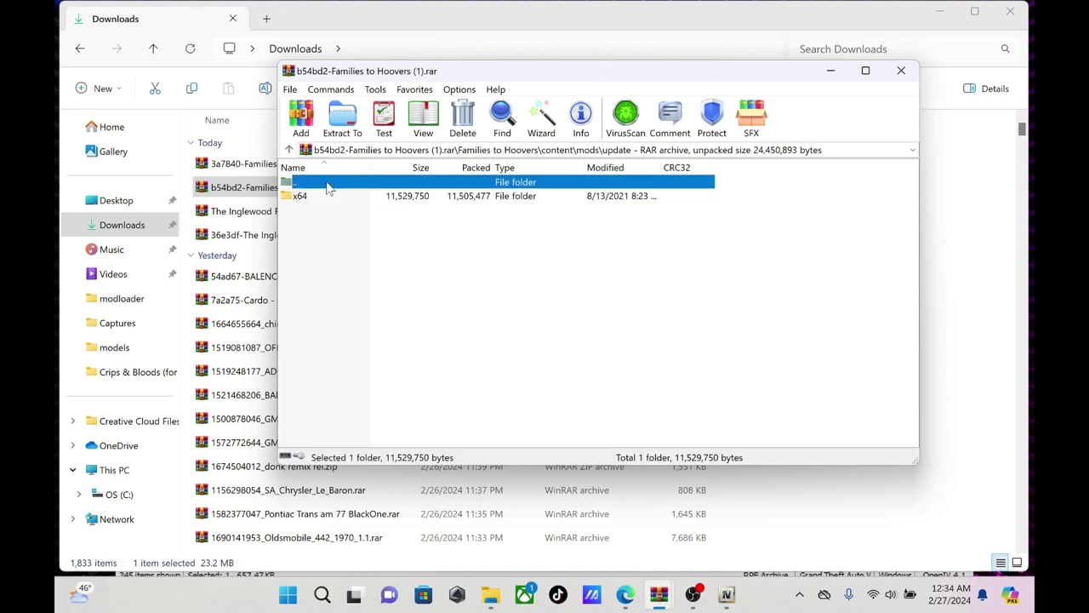
double_click(327, 181)
double_click(315, 196)
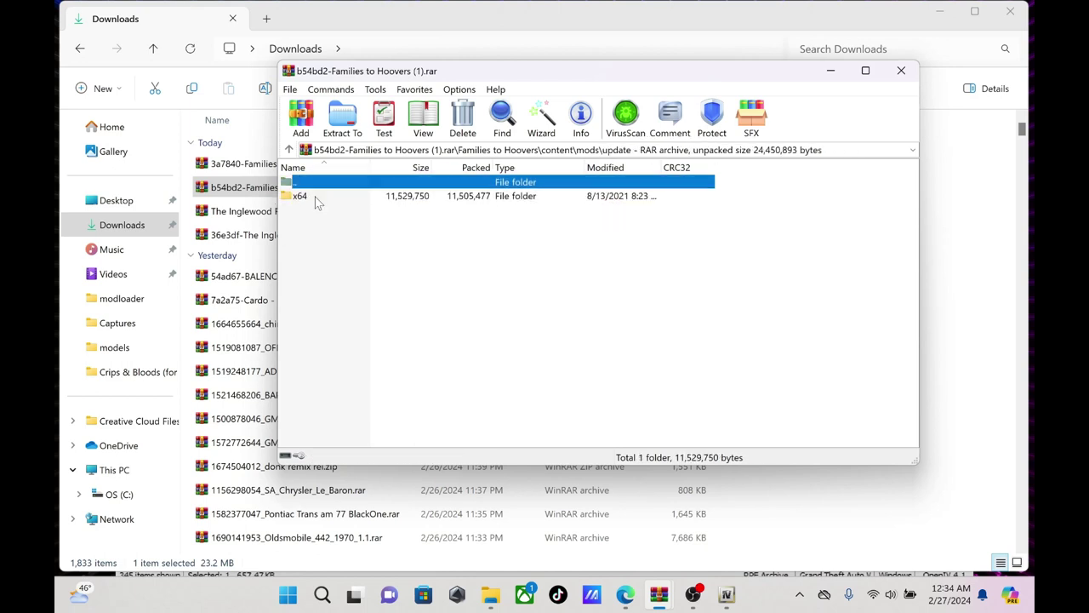
double_click(315, 196)
double_click(312, 196)
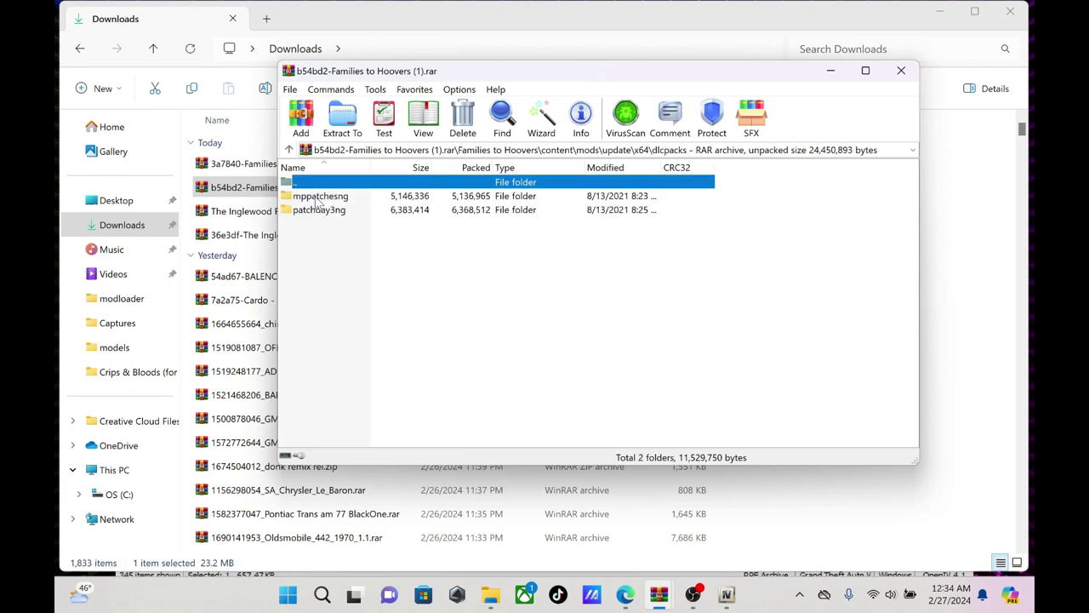
double_click(317, 197)
double_click(316, 197)
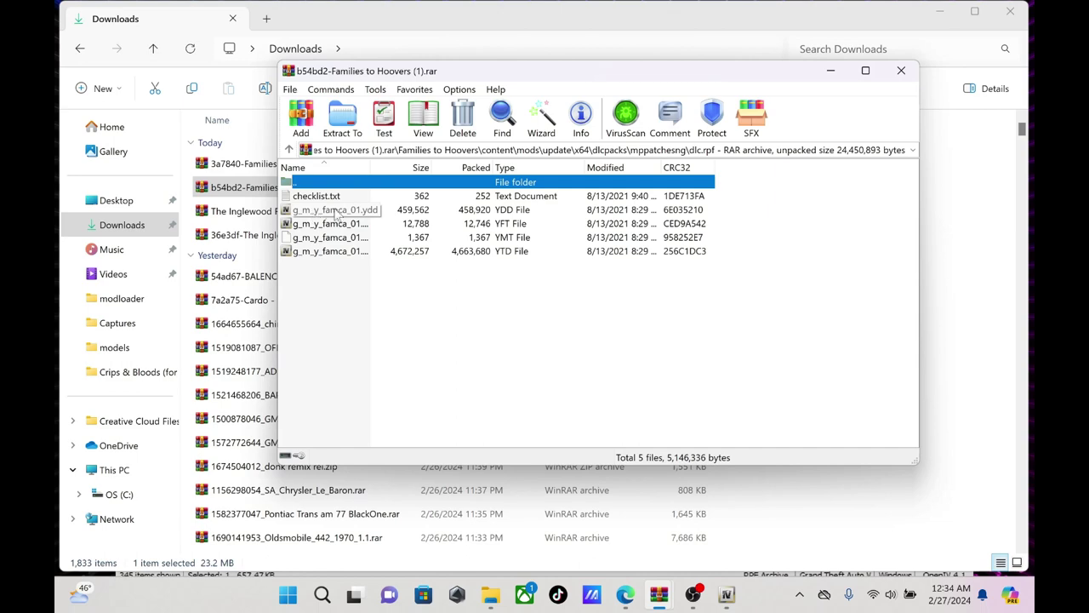
Switch to OpenIV, inspect the head, lower and upper body parts of g_m_y_mexgoon_01.ydd in patchday3ng, and close the model viewer
click(727, 598)
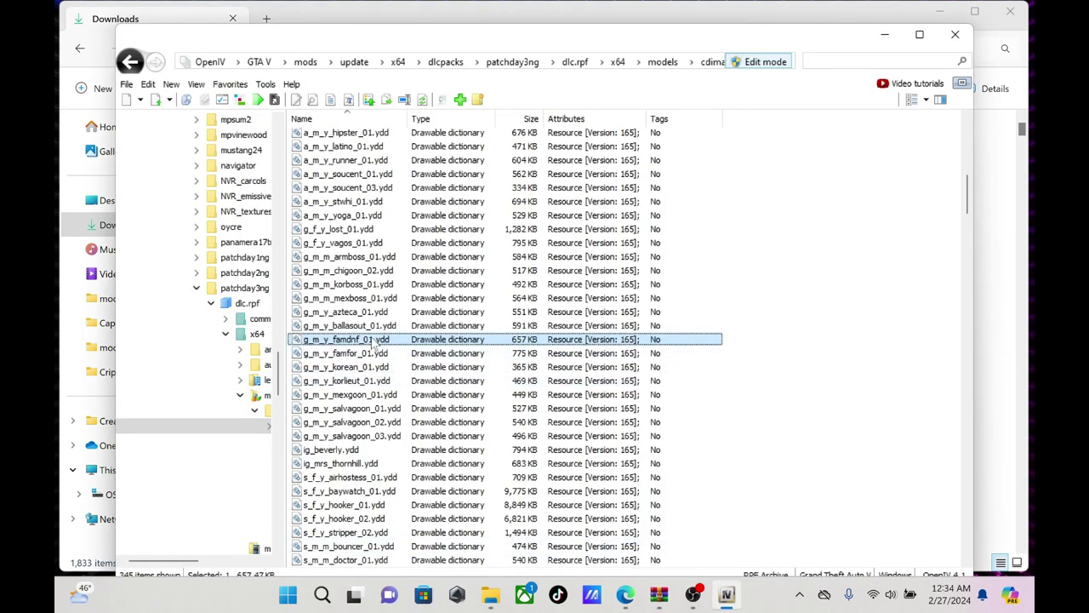
double_click(343, 395)
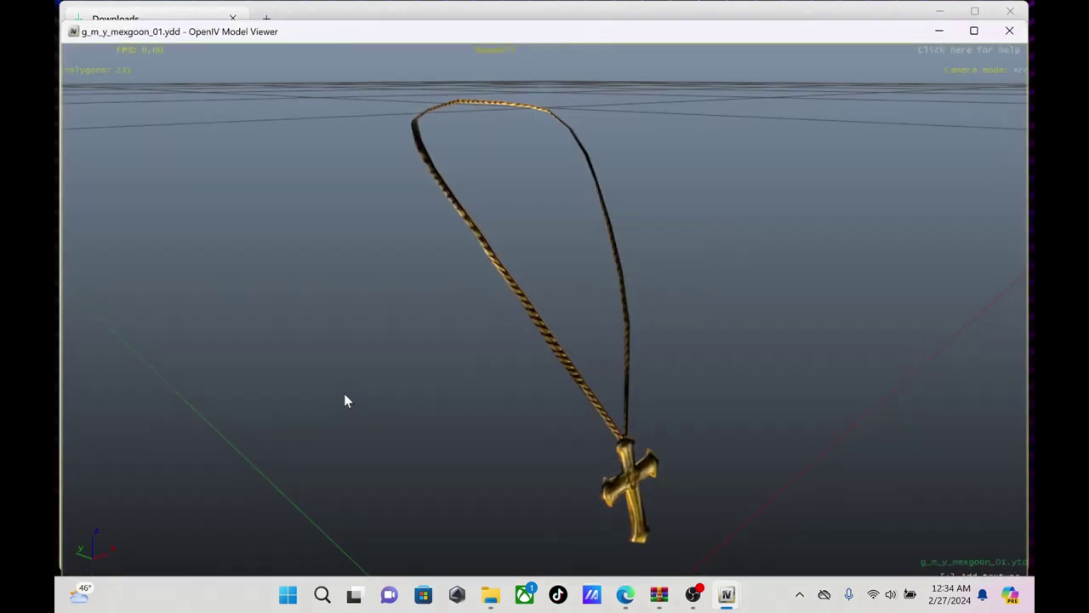
click(126, 97)
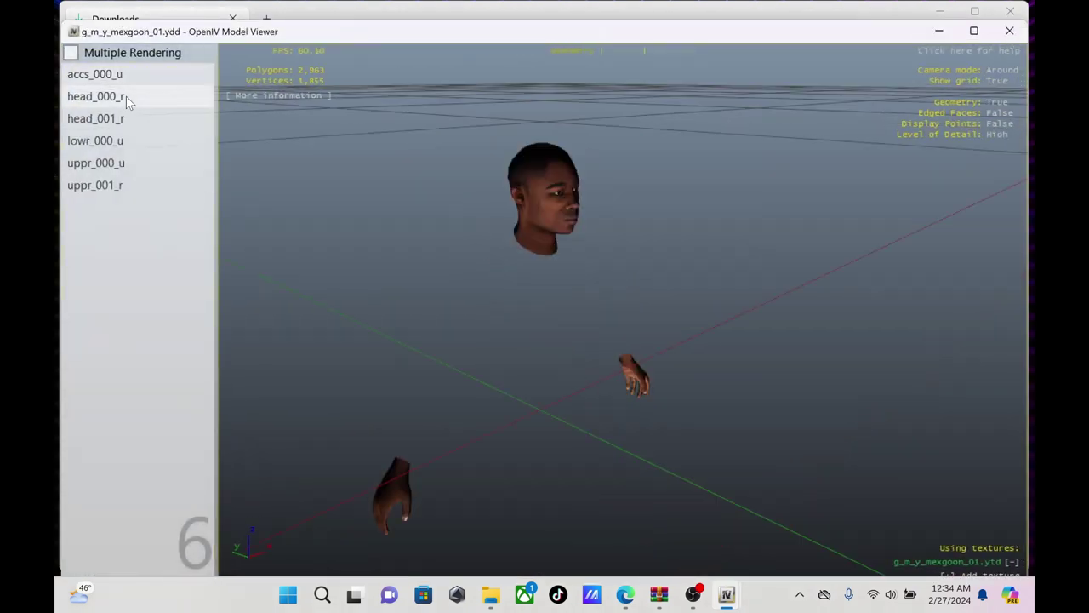
click(118, 141)
click(117, 164)
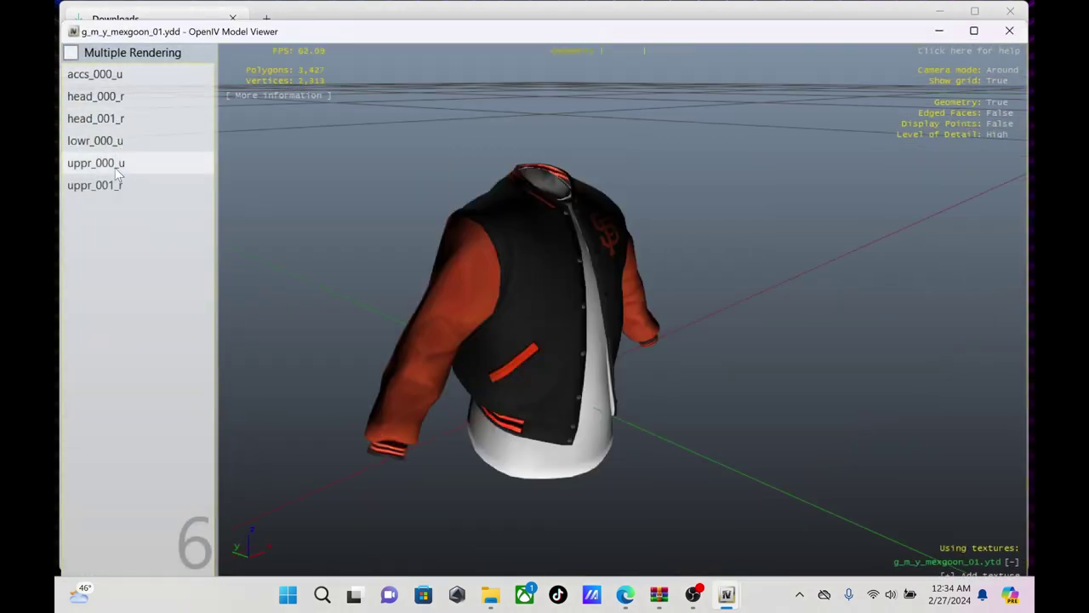
click(115, 188)
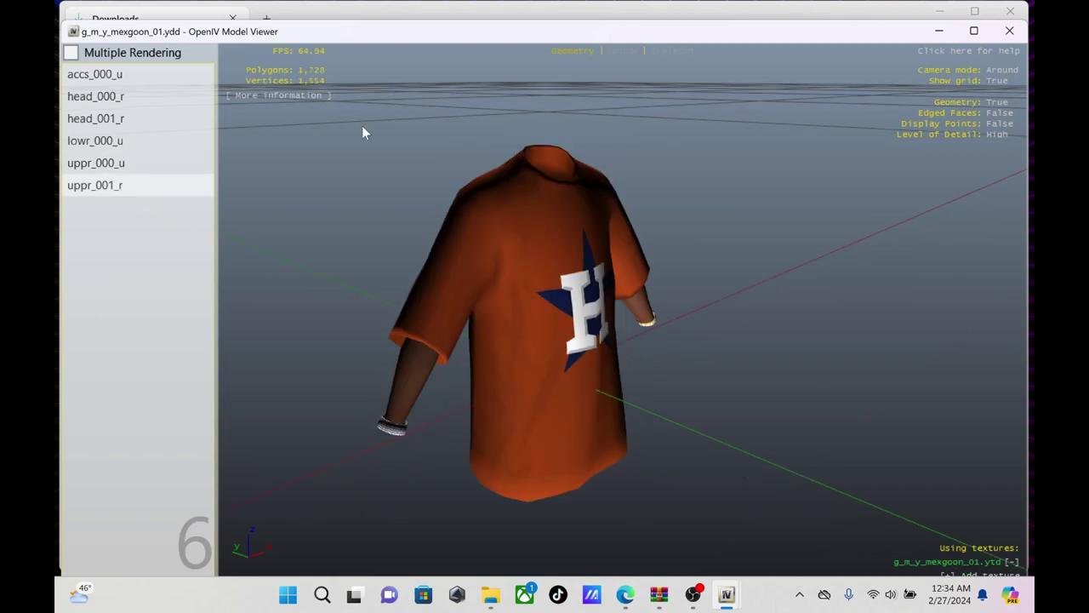
click(1010, 31)
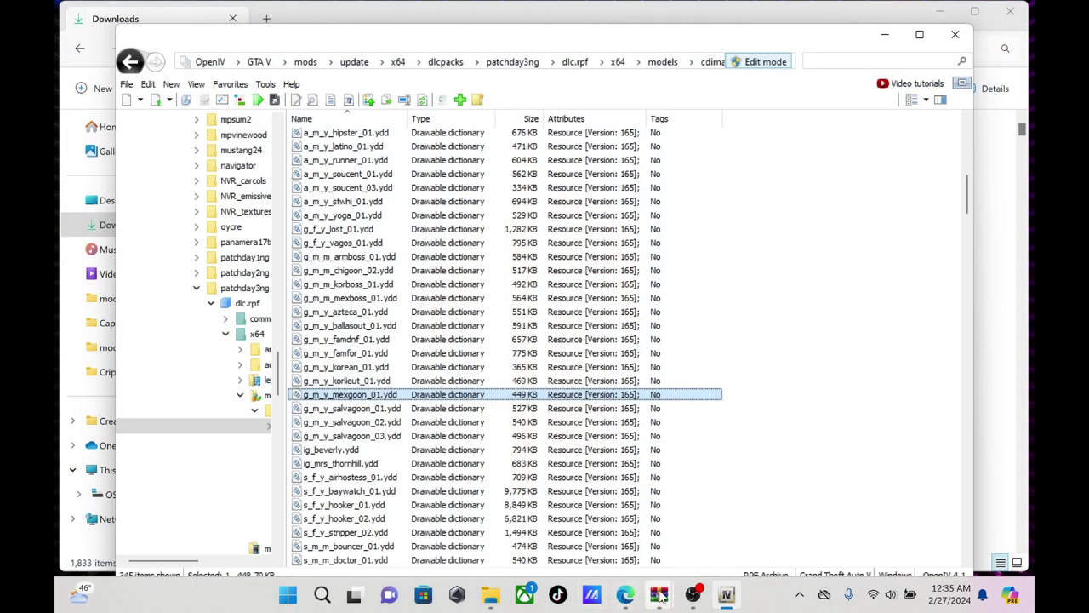
Return to the Families to Hoovers archive and examine the accessory textures in g_m_y_famca_01.ytd
mouse_move(660, 596)
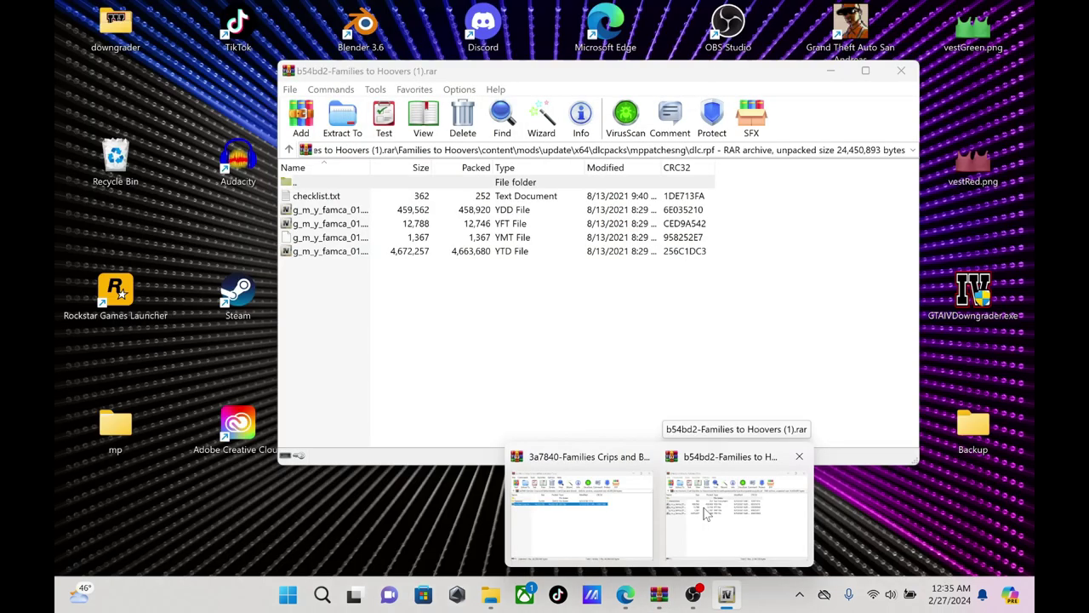
click(705, 514)
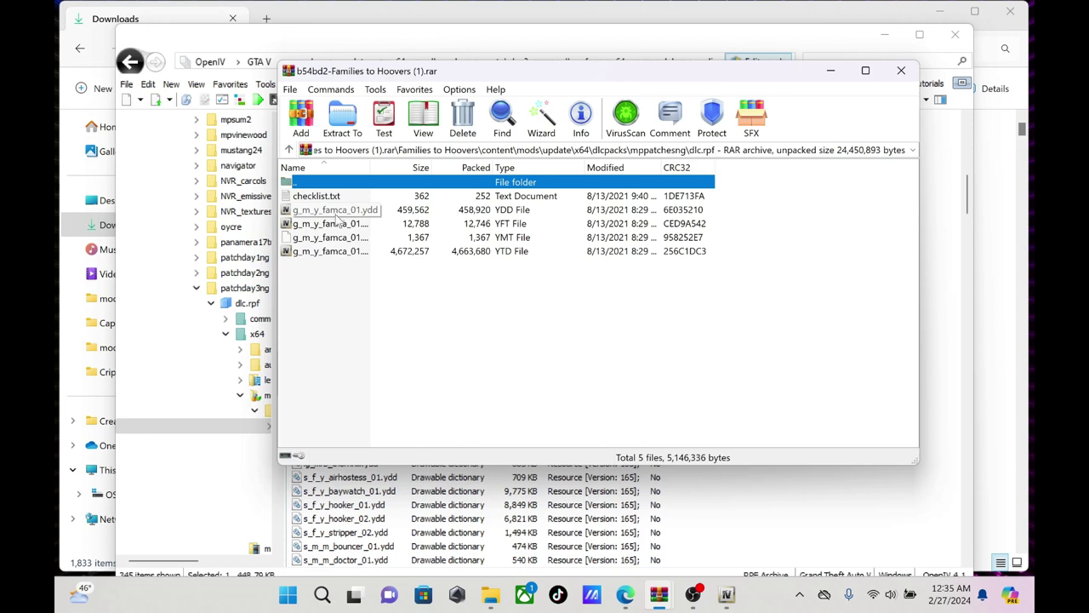
double_click(337, 252)
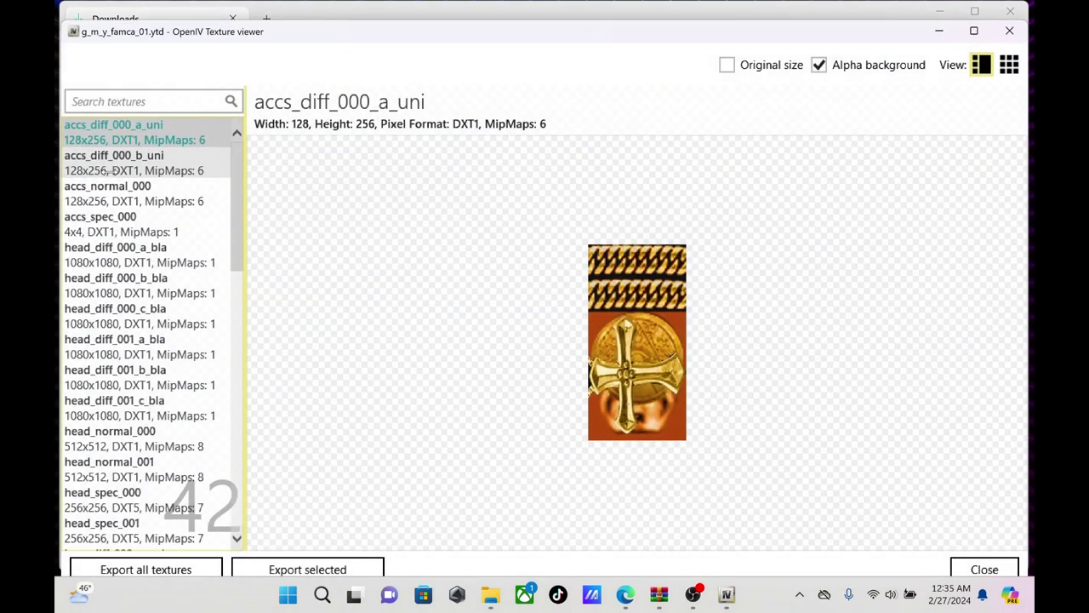
click(109, 169)
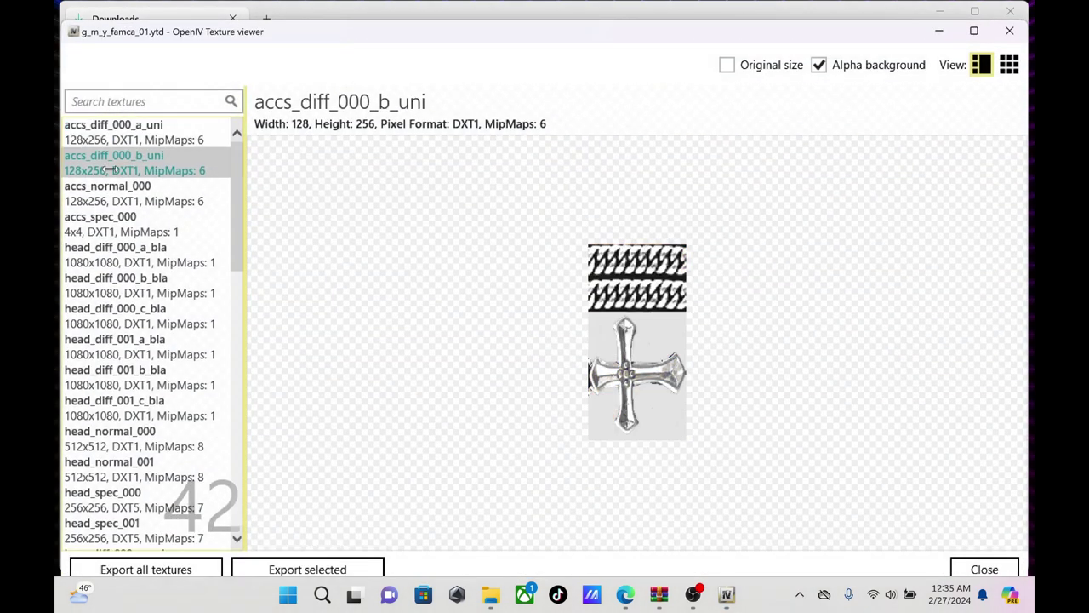
click(101, 196)
click(104, 226)
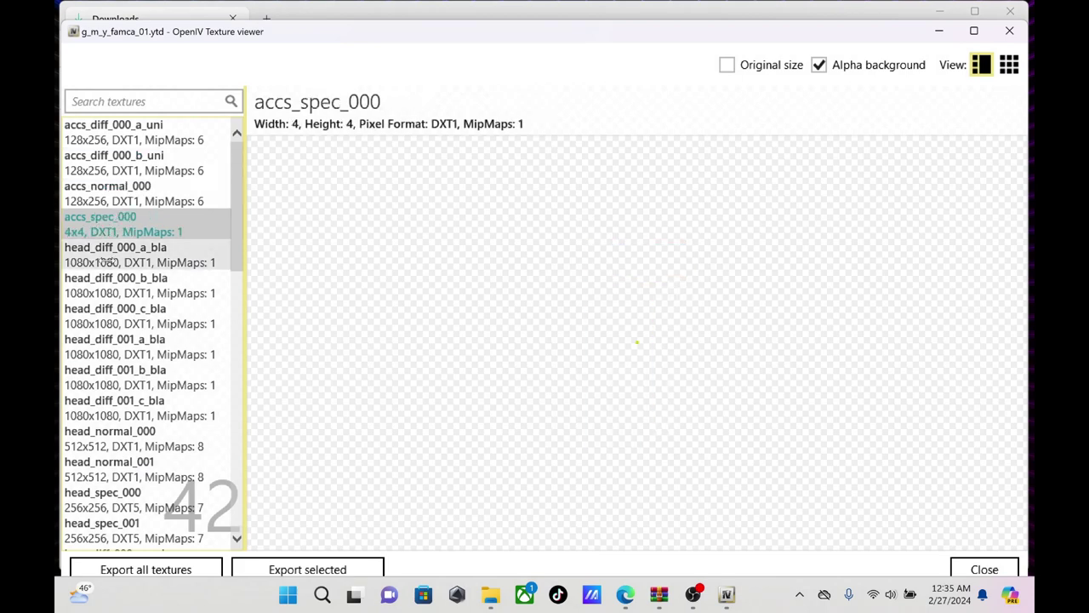
Examine the head textures from head_diff_000_a_bla to head_diff_001_c_bla and close the texture viewer
click(106, 257)
click(108, 288)
click(111, 312)
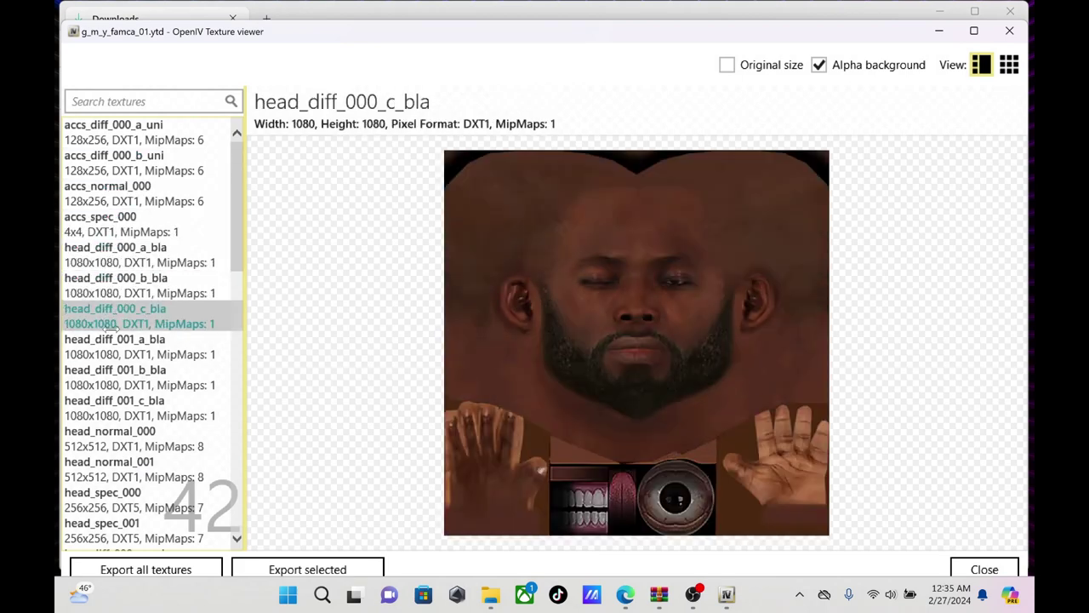
click(112, 342)
click(119, 378)
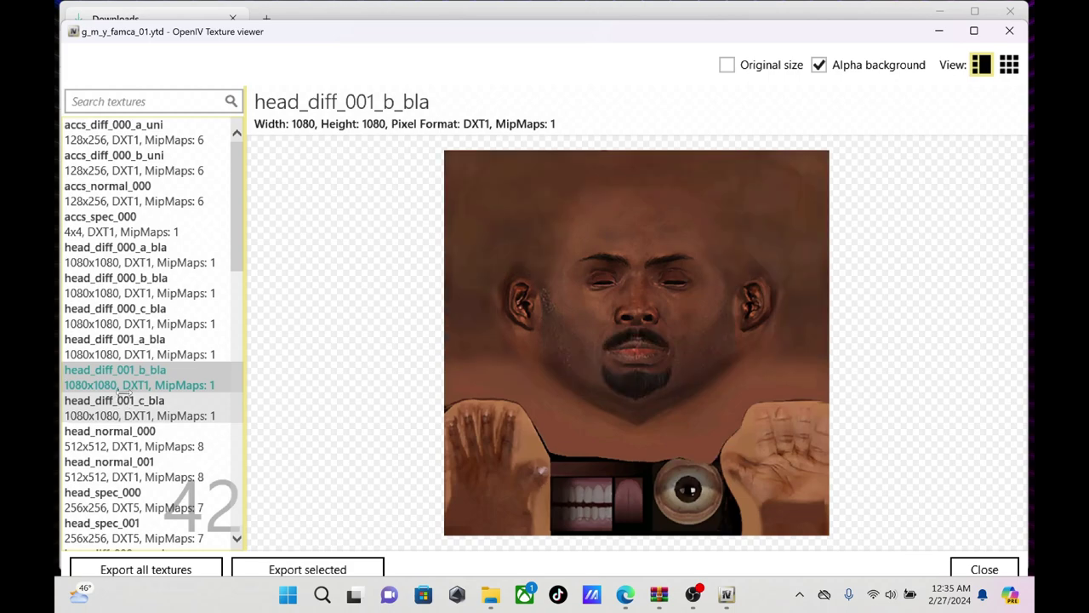
click(125, 400)
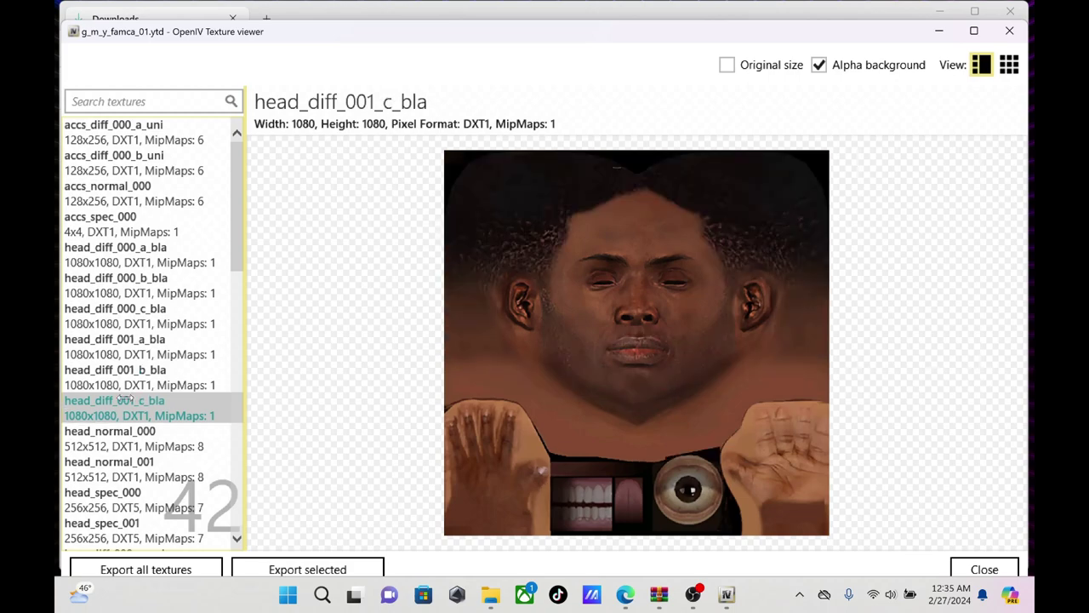
click(1010, 31)
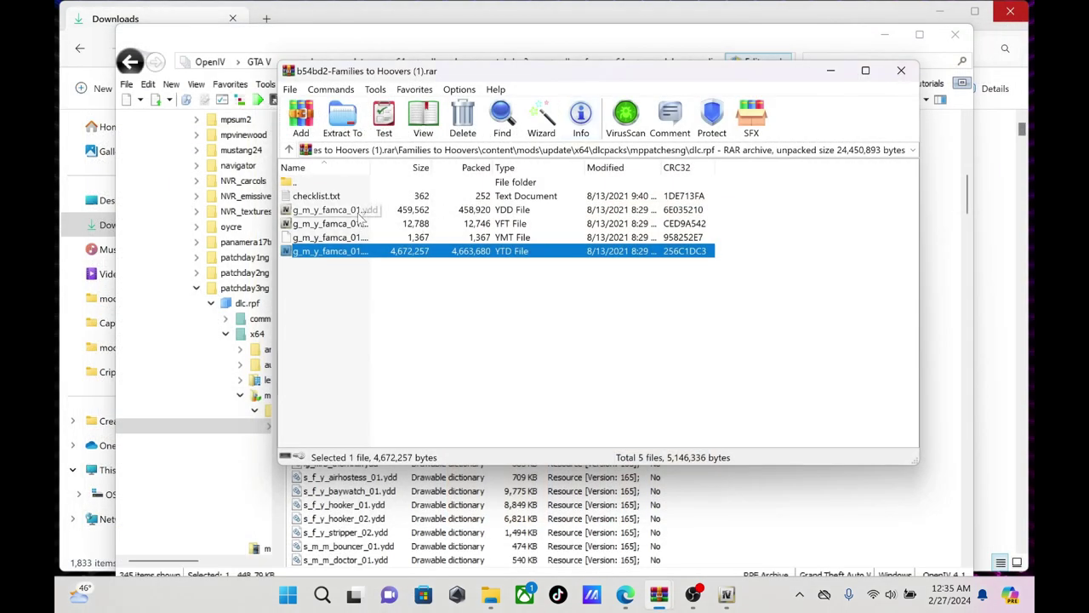
Inspect the head, lower and upper body parts of the archive's g_m_y_famca_01.ydd and close the model viewer
click(359, 213)
double_click(360, 215)
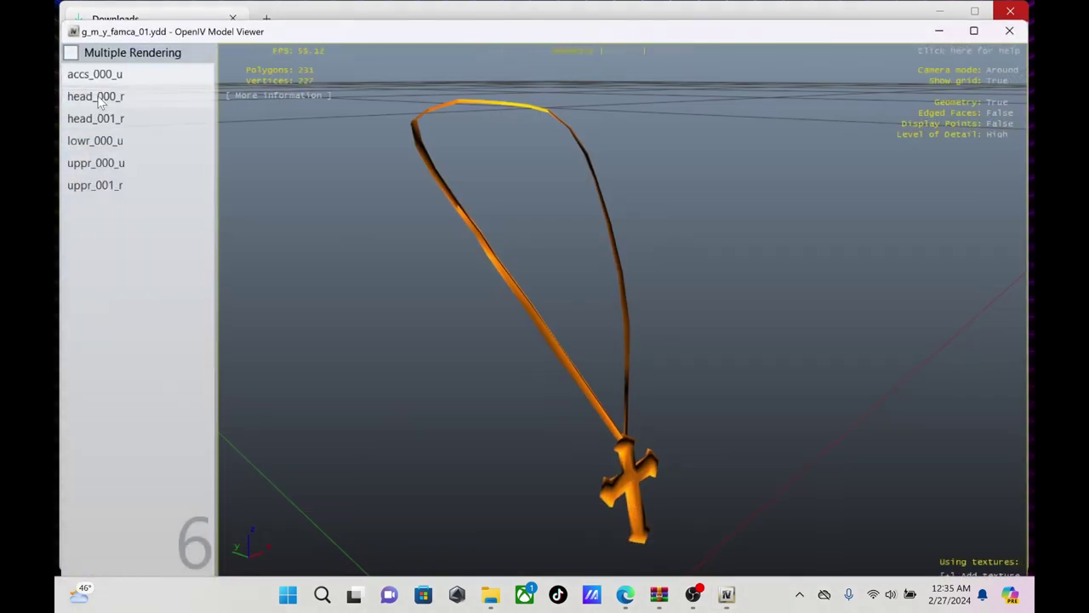
click(96, 97)
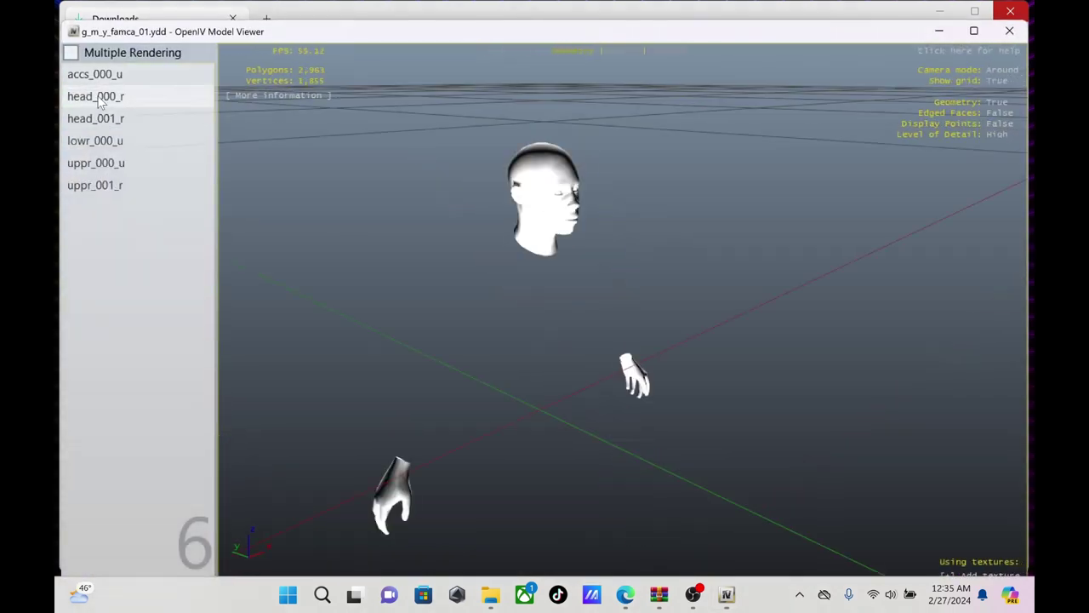
click(98, 124)
click(100, 141)
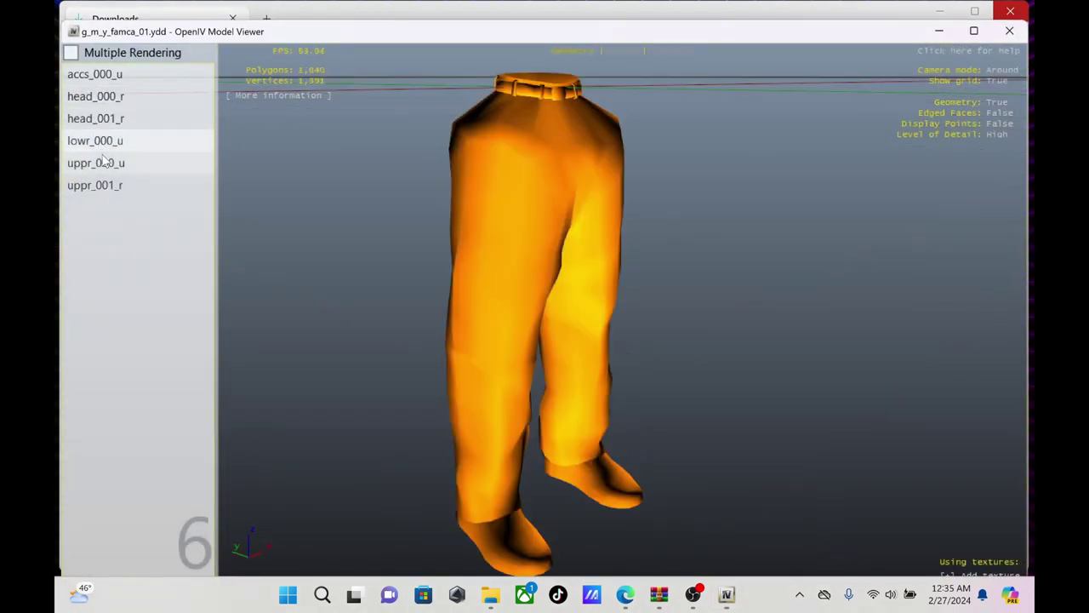
click(103, 162)
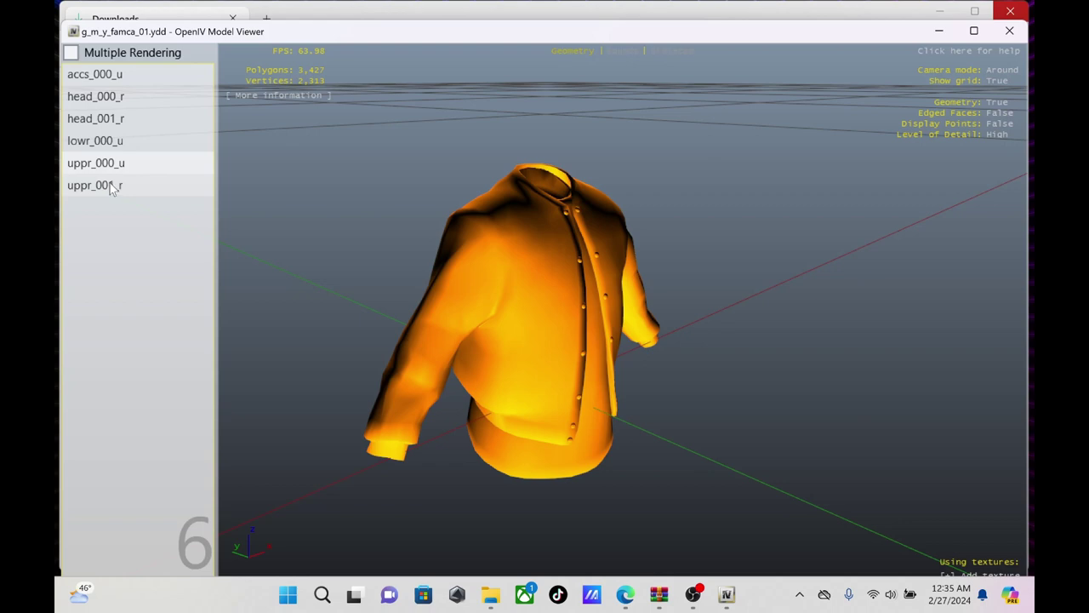
click(113, 188)
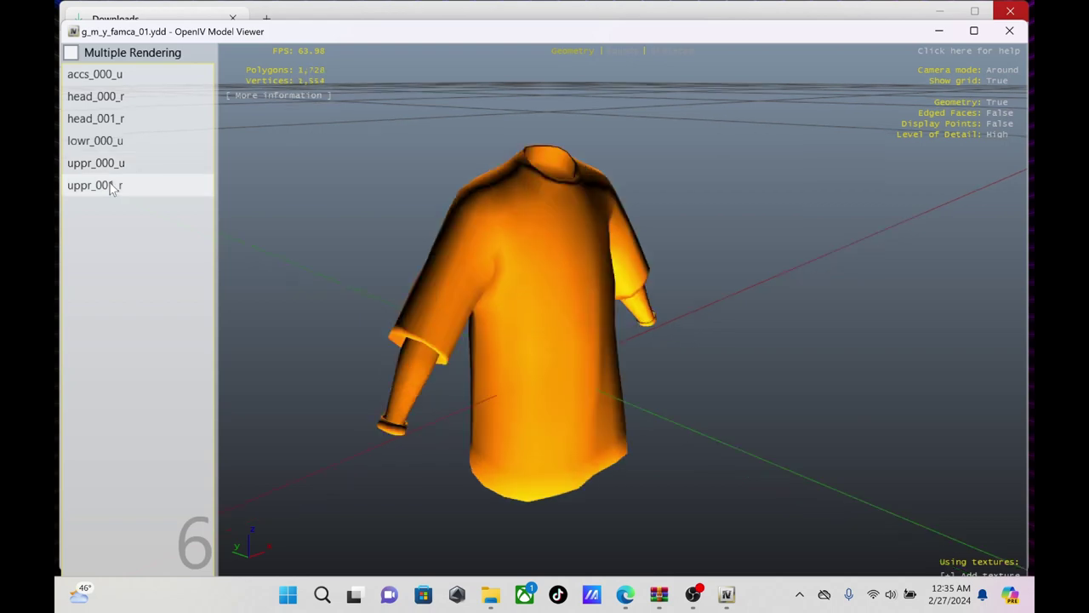
click(1009, 31)
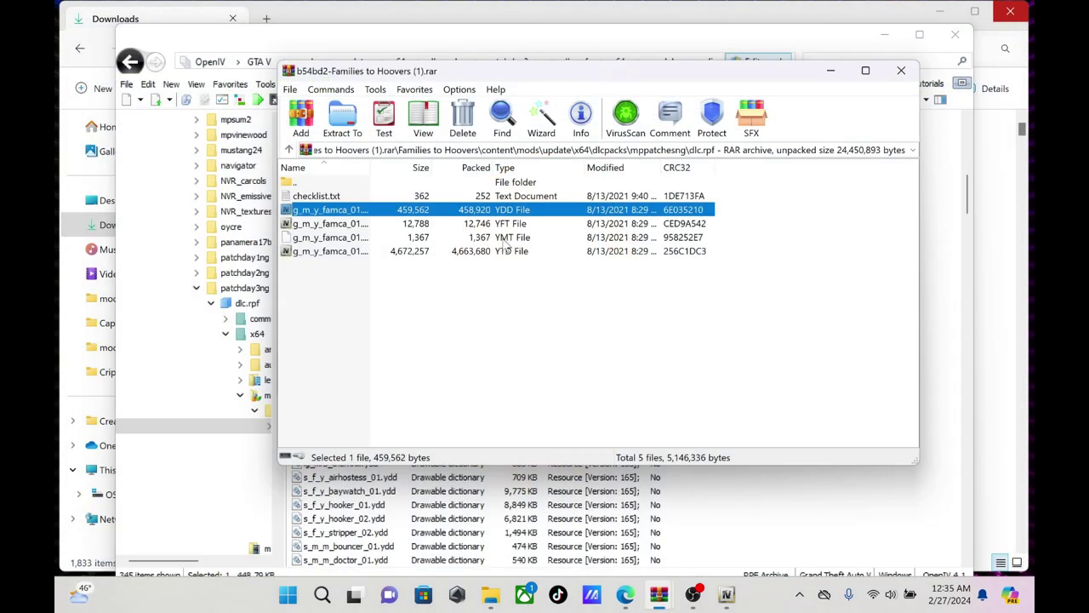
Minimize the archive window and copy the base name g_m_y_mexgoon_01 from the ydd file in OpenIV's patchday3ng models
click(839, 75)
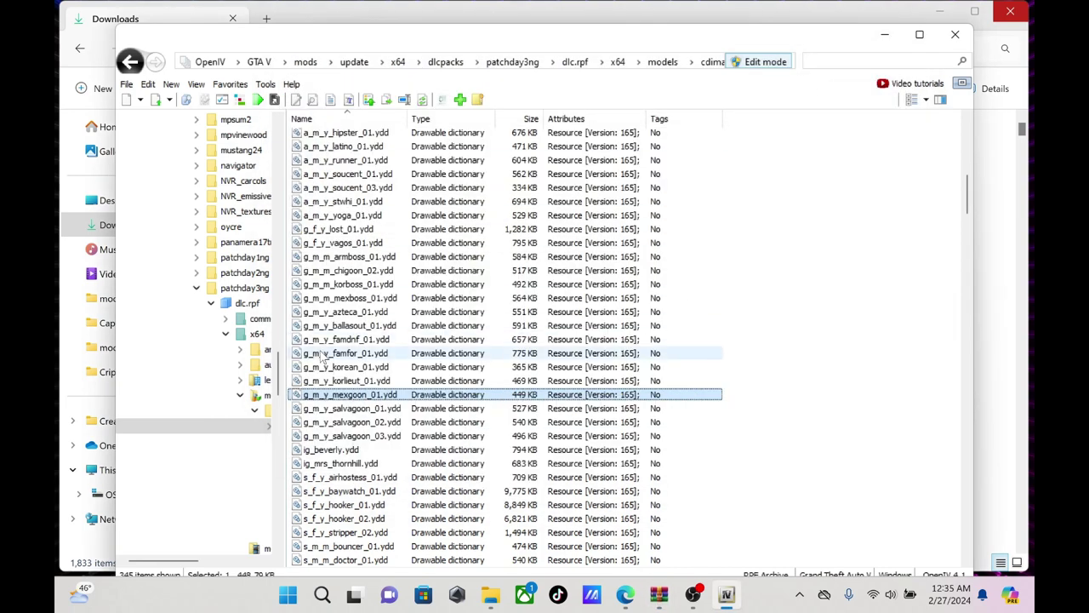
right_click(333, 400)
click(376, 258)
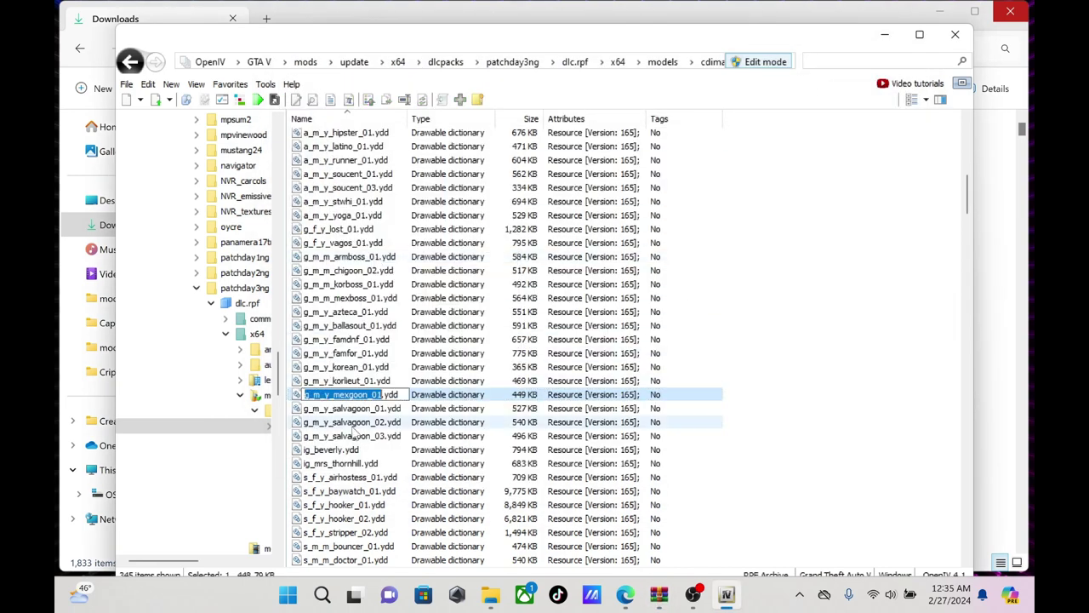
right_click(350, 394)
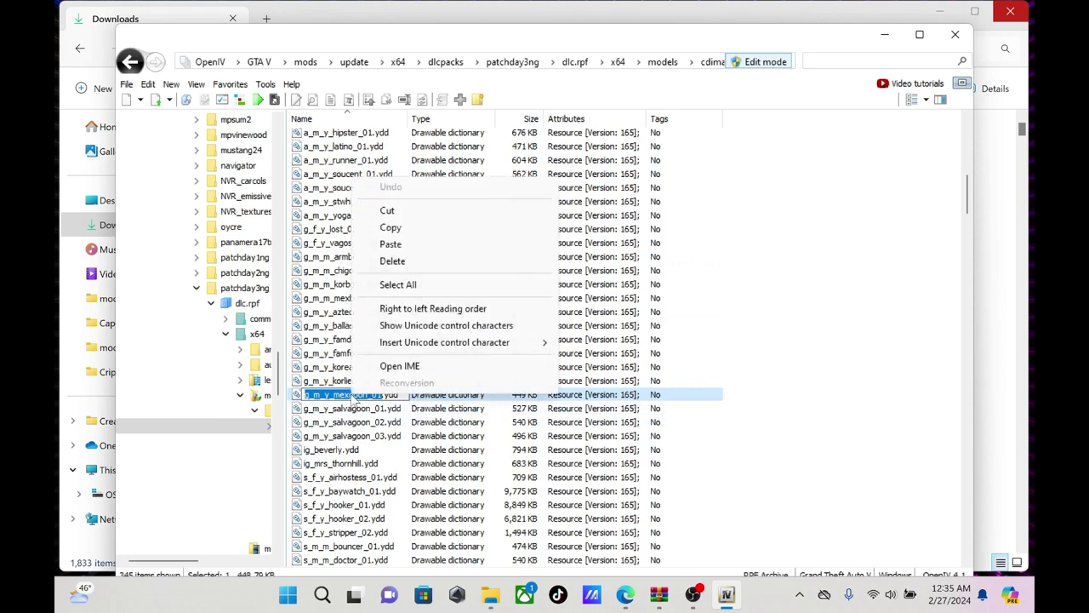
click(431, 229)
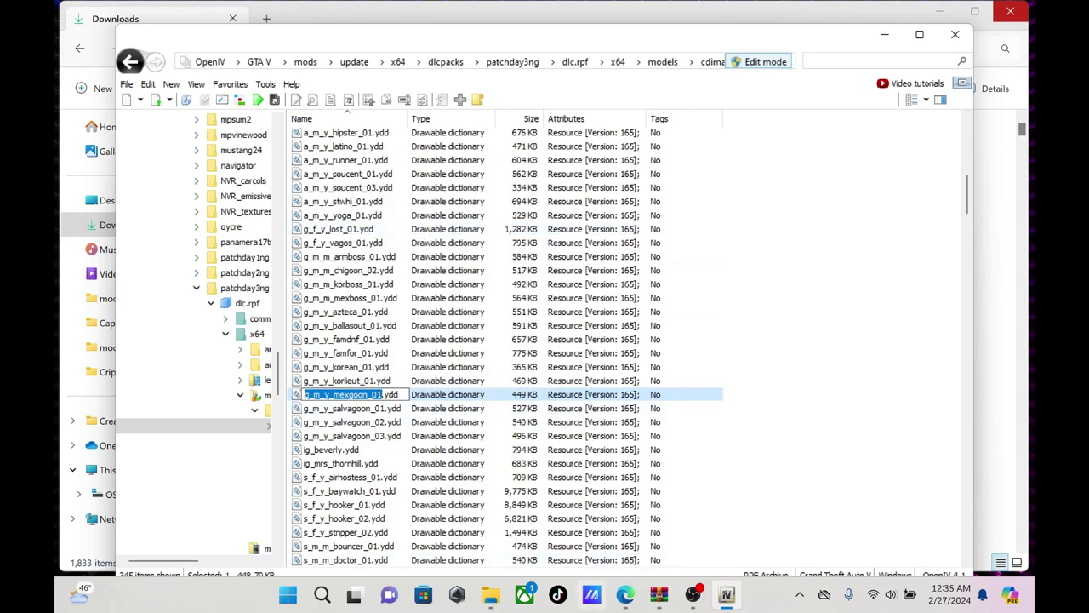
mouse_move(662, 598)
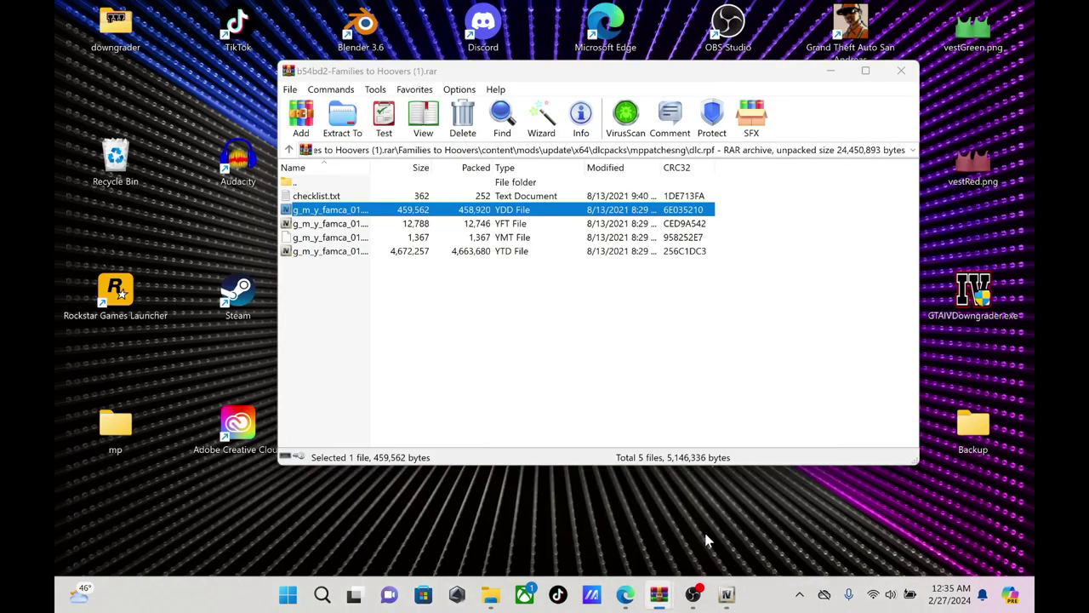
Rename g_m_y_famca_01.ydd in the Families to Hoovers archive to g_m_y_mexgoon_01.ydd
click(707, 539)
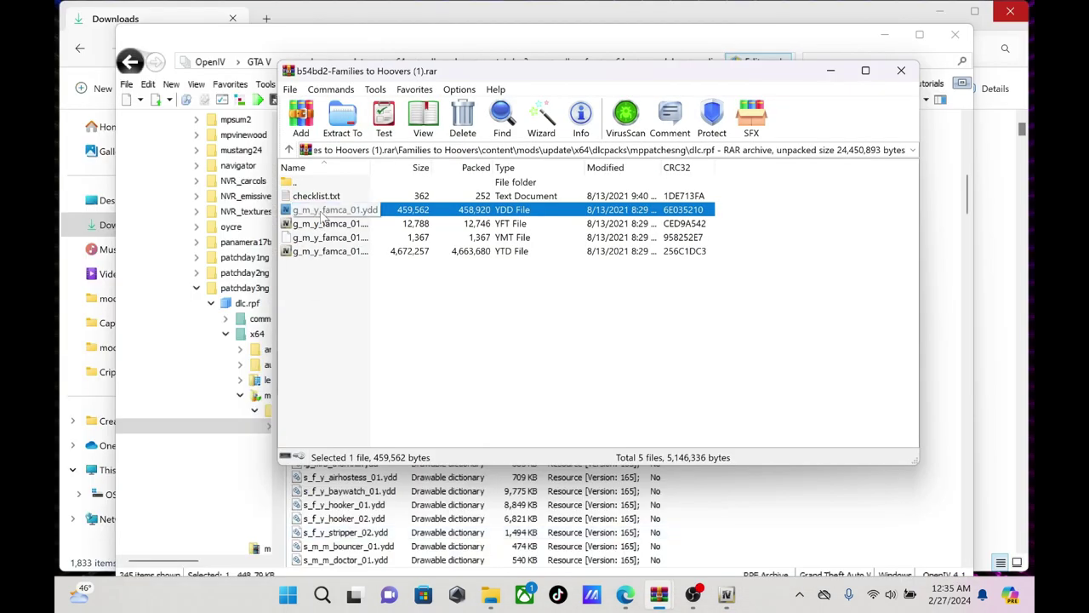
right_click(323, 217)
click(392, 384)
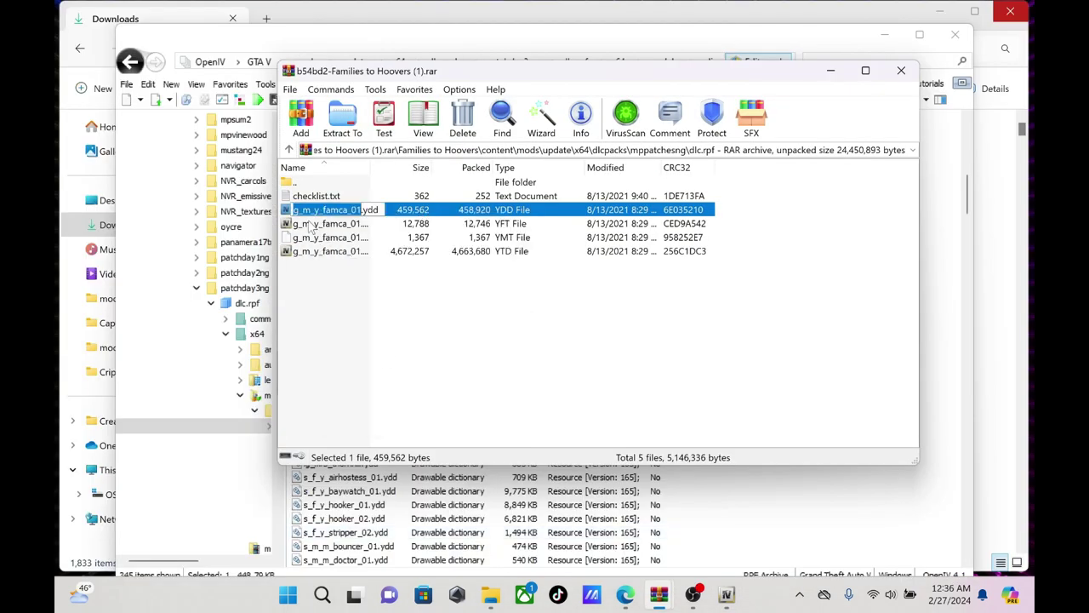
right_click(314, 209)
click(382, 273)
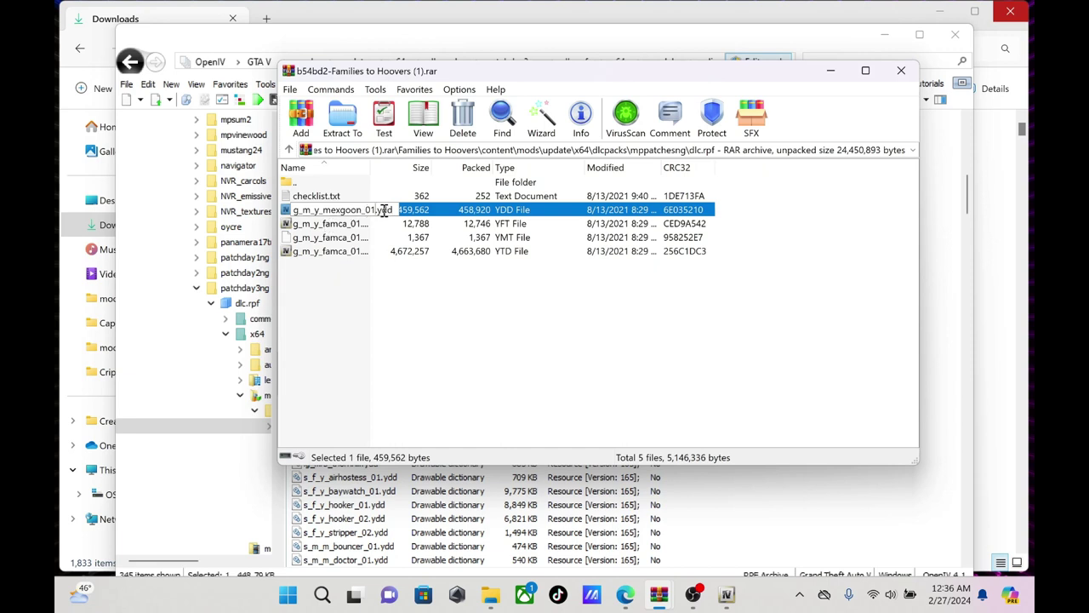
drag(374, 209, 295, 215)
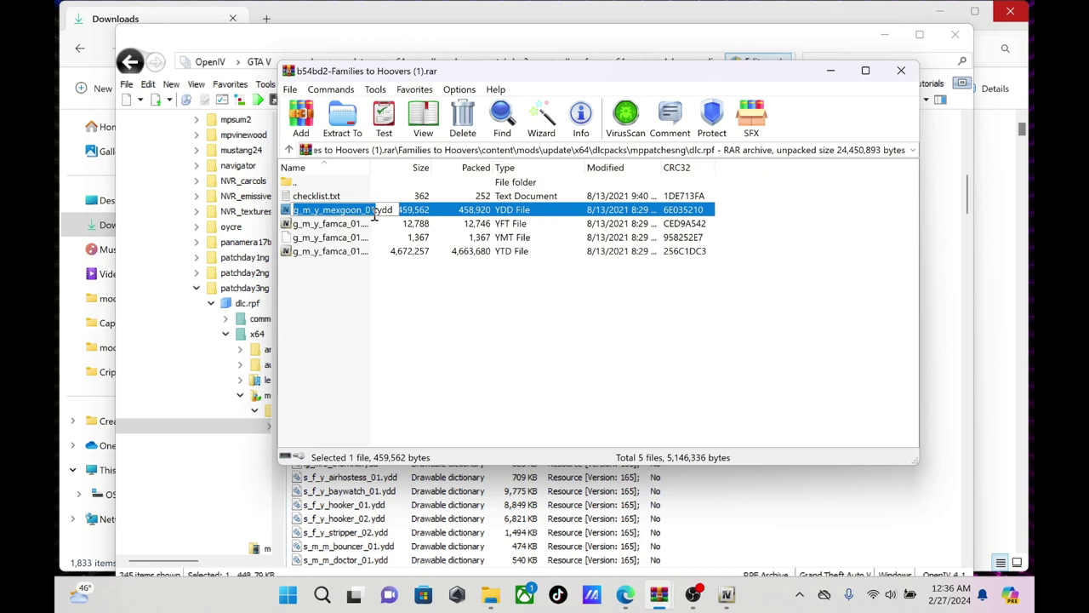
key(Return)
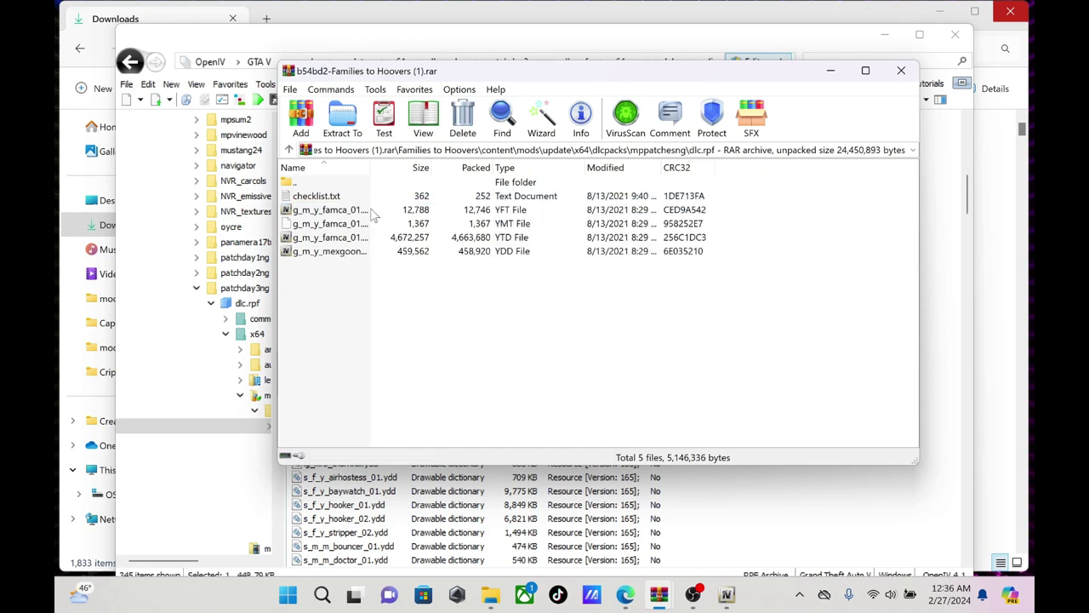
click(371, 212)
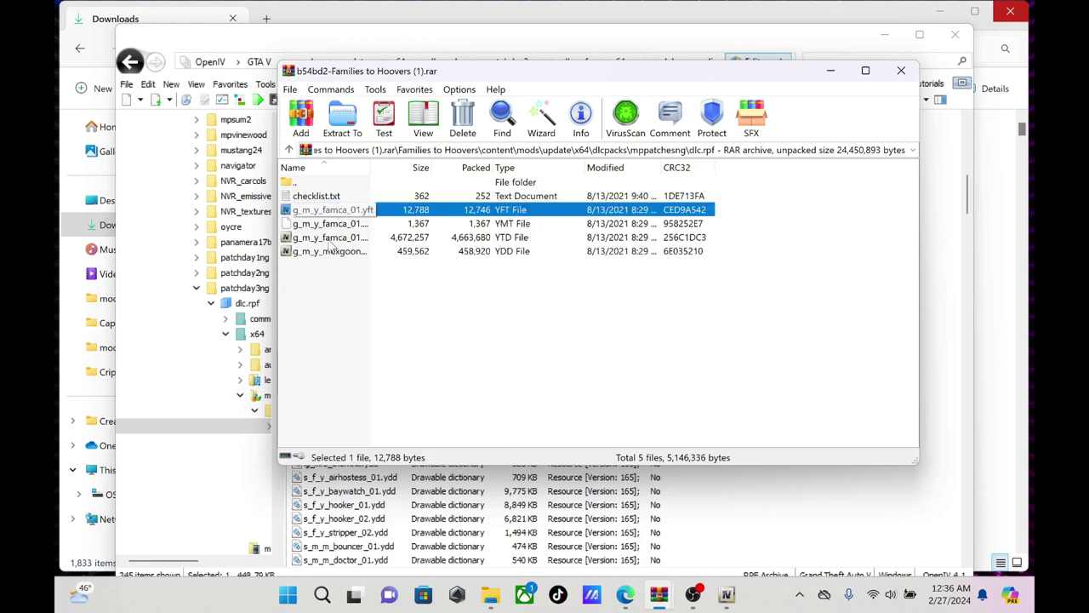
drag(325, 250, 621, 286)
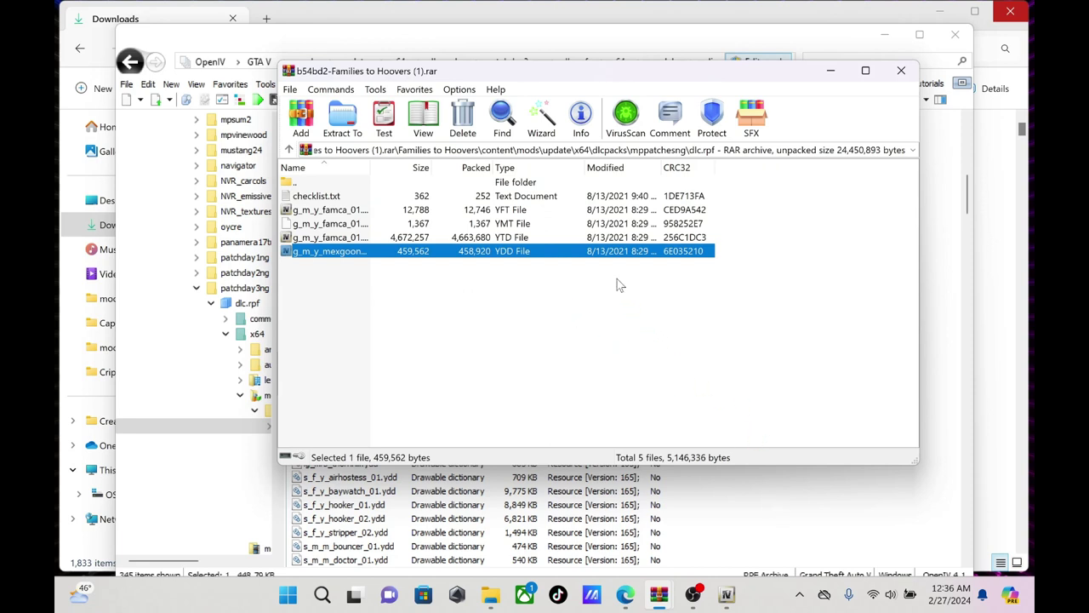
Go up to the archive's dlcpacks folder and open patchday3ng's dlc.rpf\x64\models\cdimages folder
double_click(458, 183)
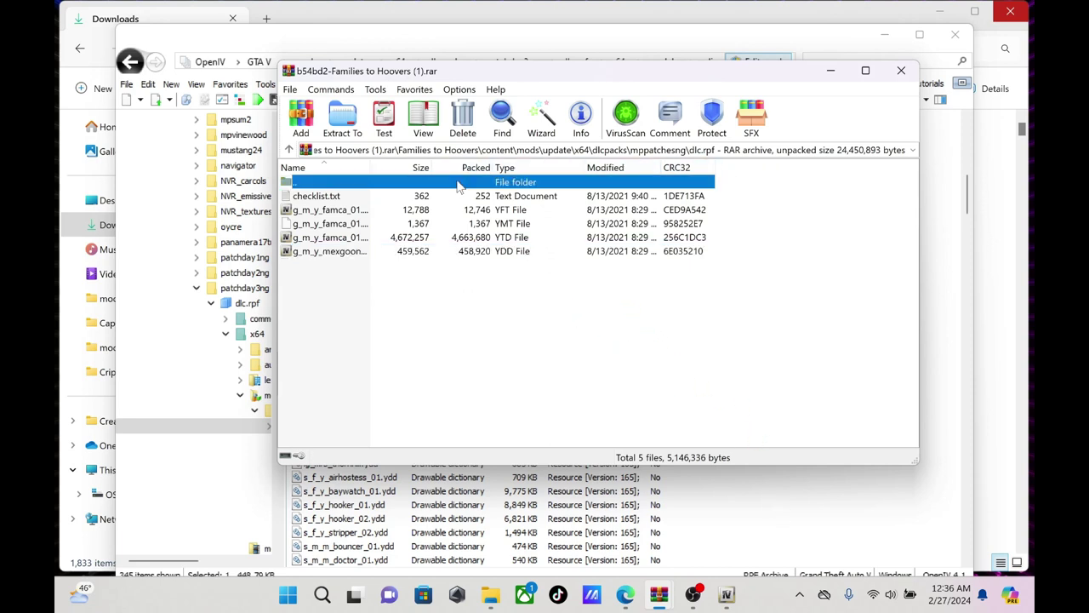
double_click(451, 183)
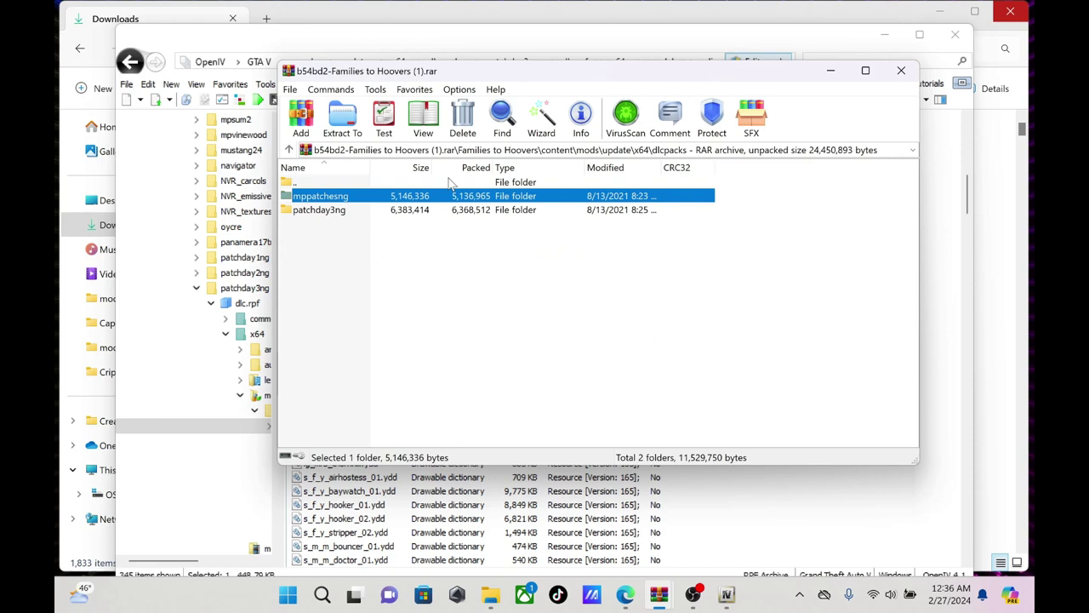
double_click(366, 210)
double_click(349, 197)
double_click(348, 197)
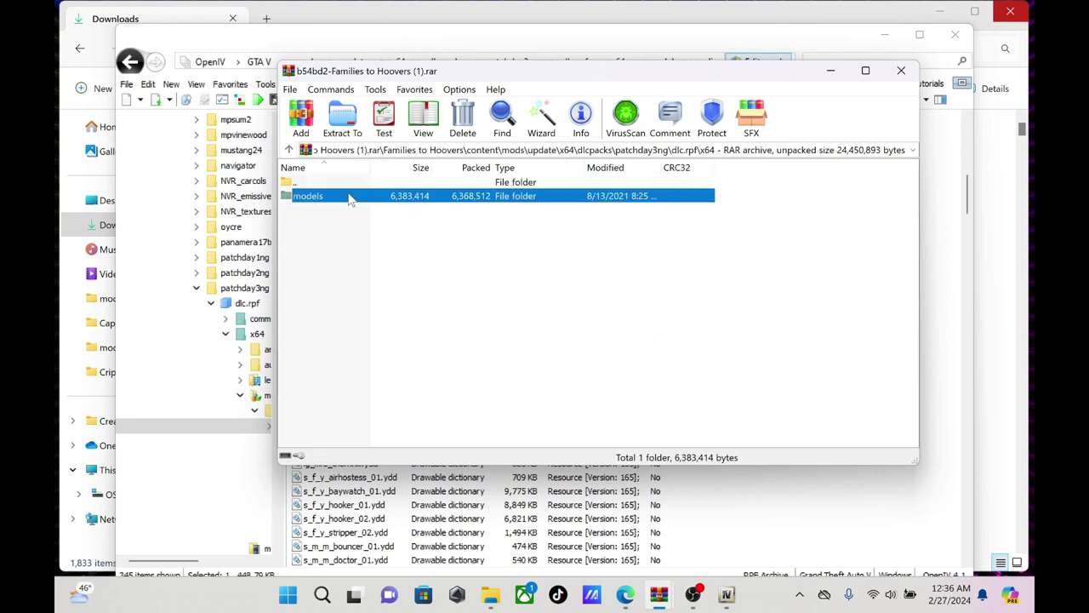
double_click(348, 197)
double_click(348, 197)
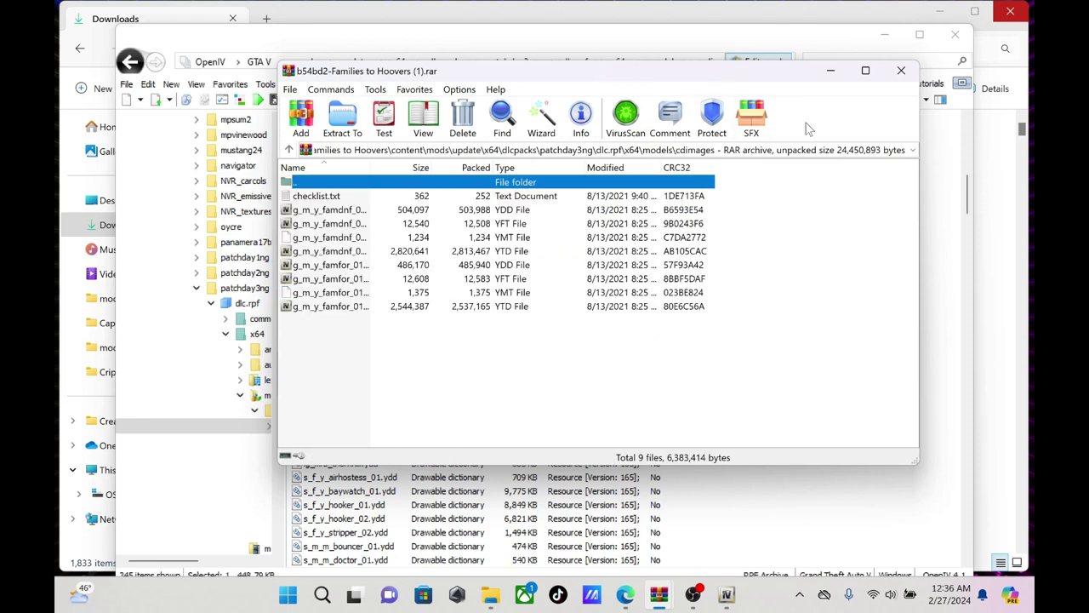
Minimize the archive window and return to the mods\update\x64\dlcpacks folder in OpenIV
click(827, 75)
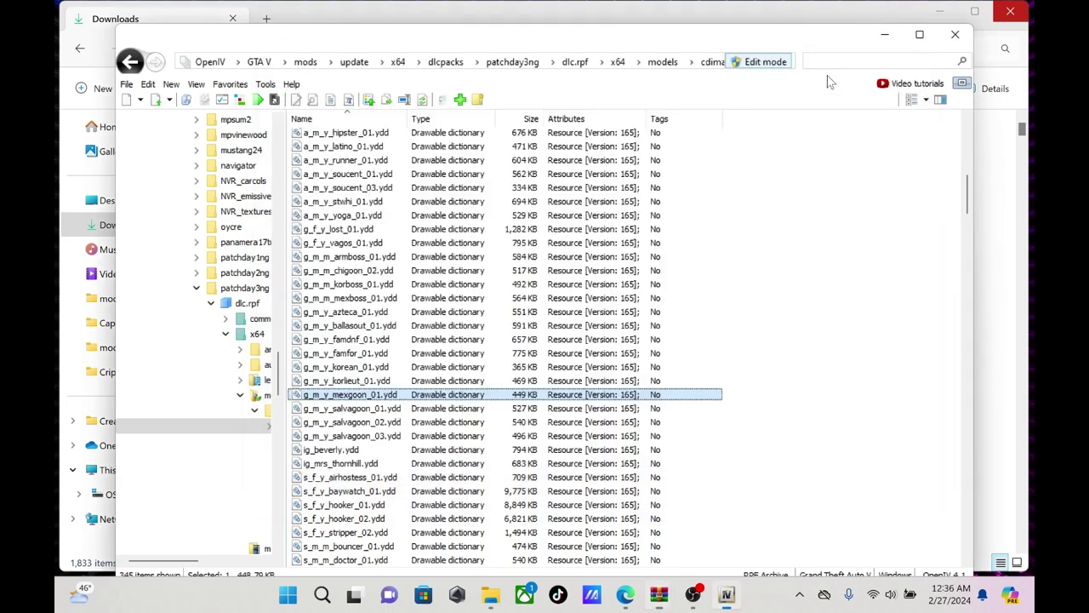
click(130, 62)
click(130, 62)
click(130, 63)
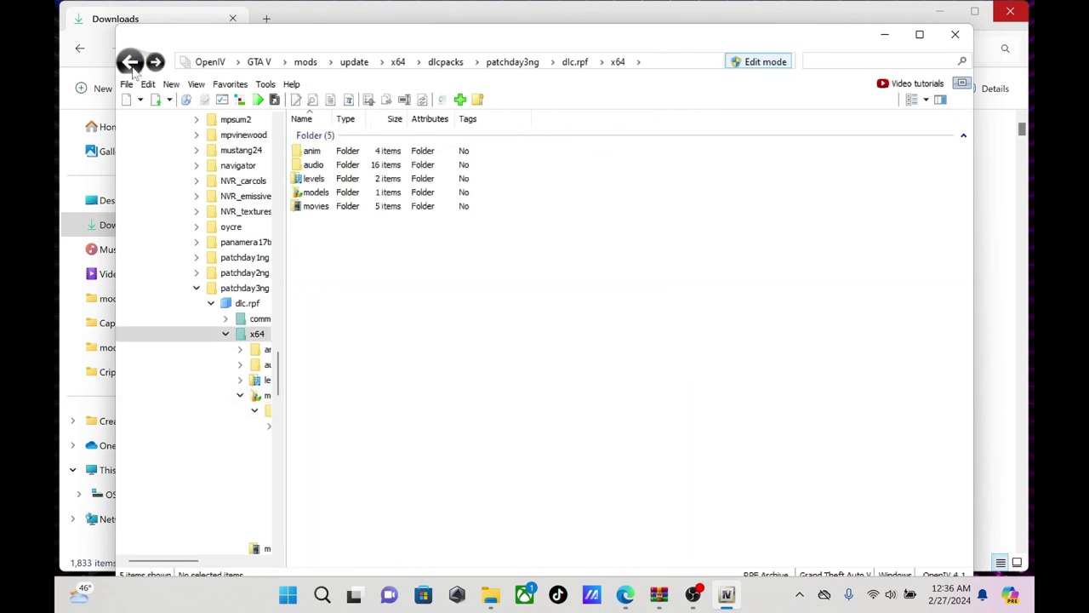
click(130, 62)
click(130, 62)
click(130, 62)
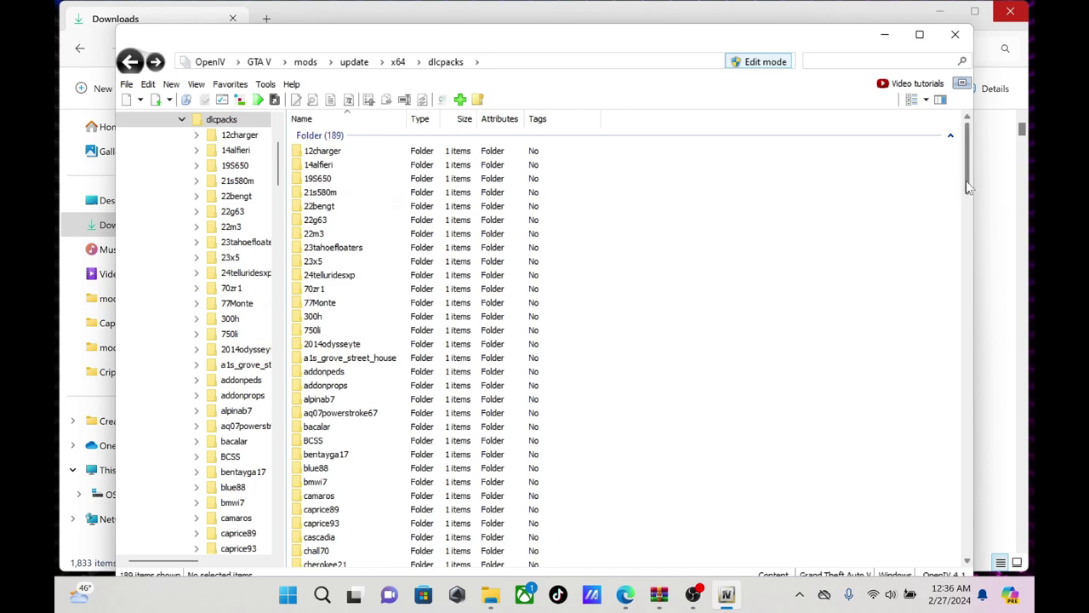
Open mppatchesng's dlc.rpf and go through x64, models and cdimages into mppatches.rpf
drag(966, 181, 1014, 431)
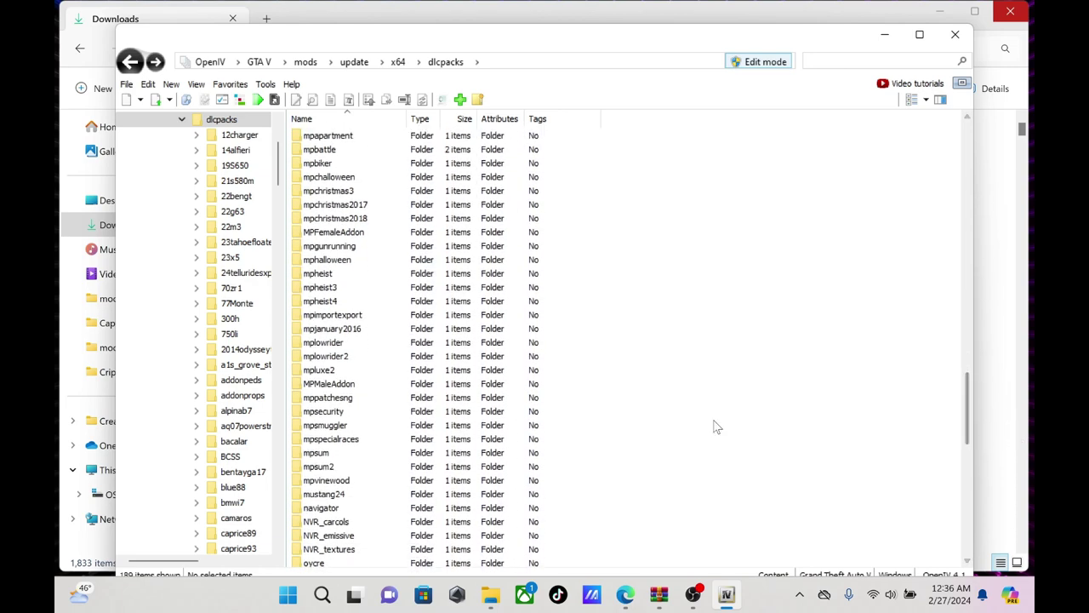
double_click(325, 398)
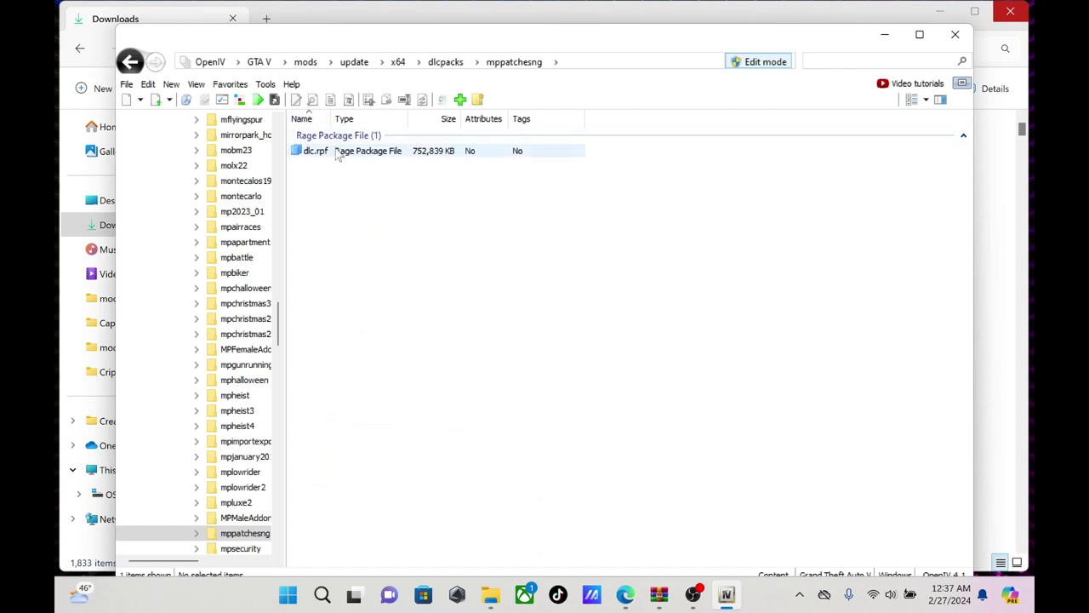
double_click(337, 151)
double_click(324, 165)
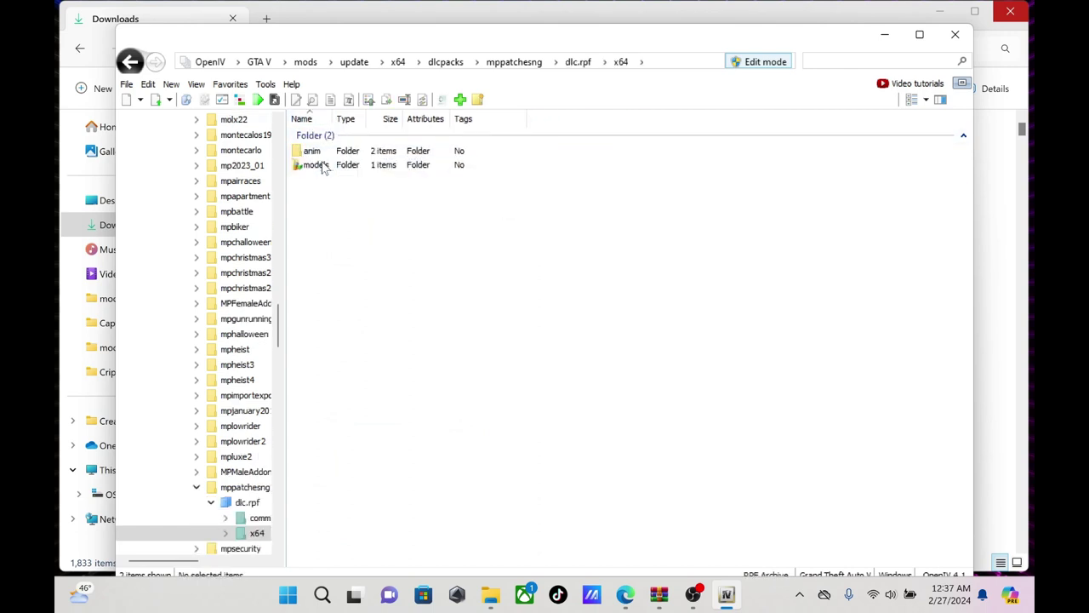
double_click(324, 165)
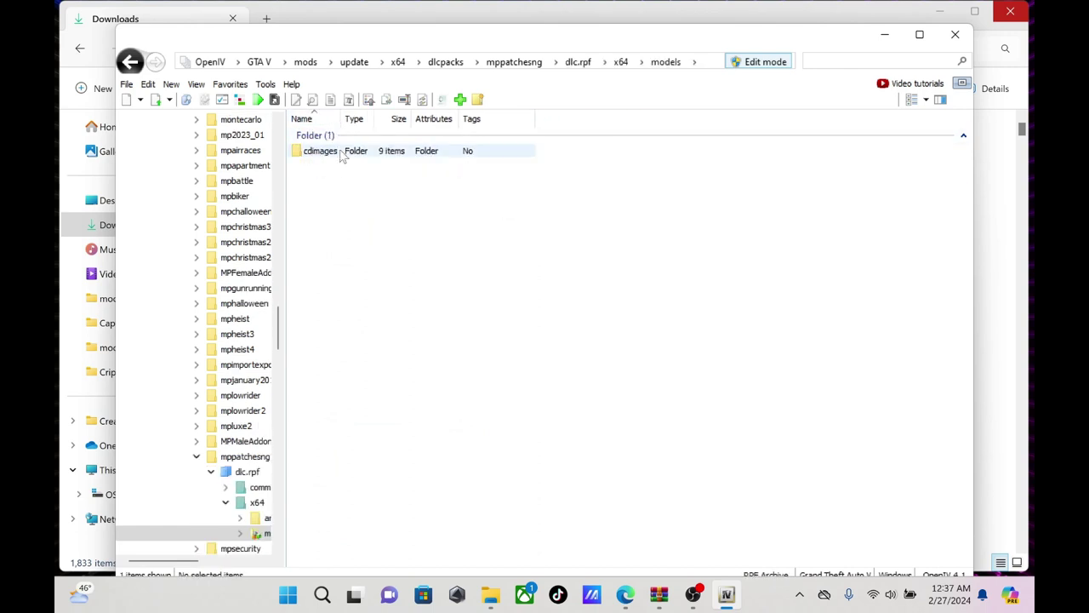
double_click(341, 151)
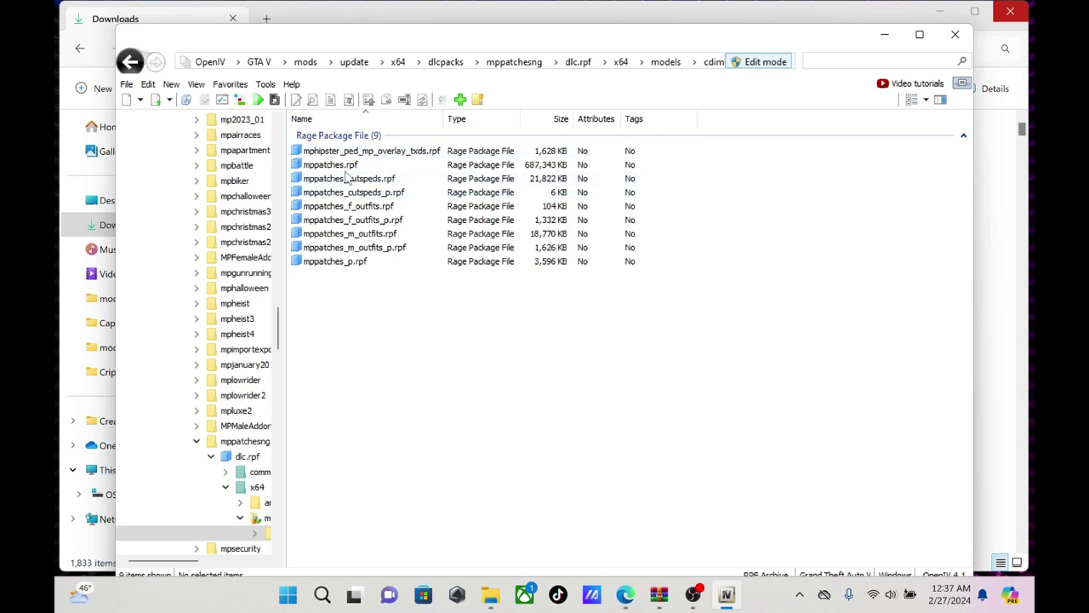
double_click(346, 169)
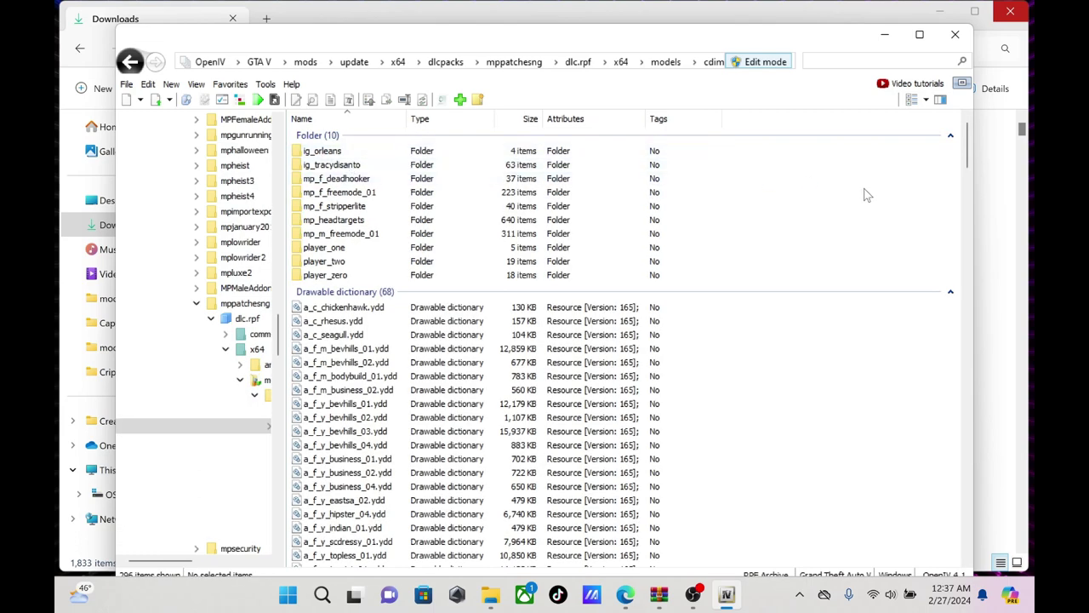
Find g_m_y_famca_01.ydd in mppatches.rpf, view it in the model viewer and close the viewer
drag(967, 167, 979, 227)
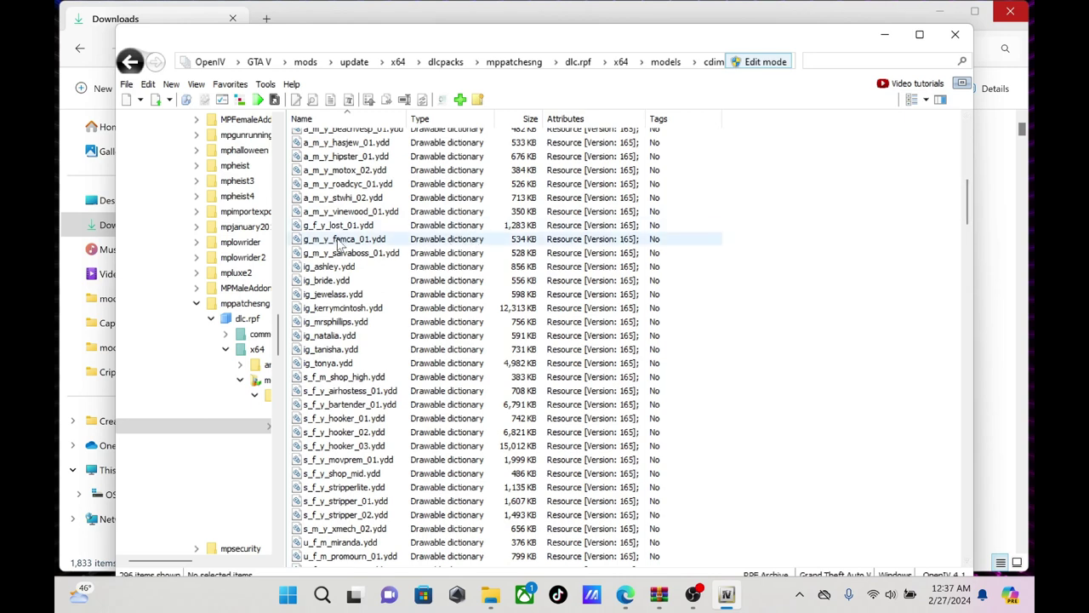
double_click(338, 242)
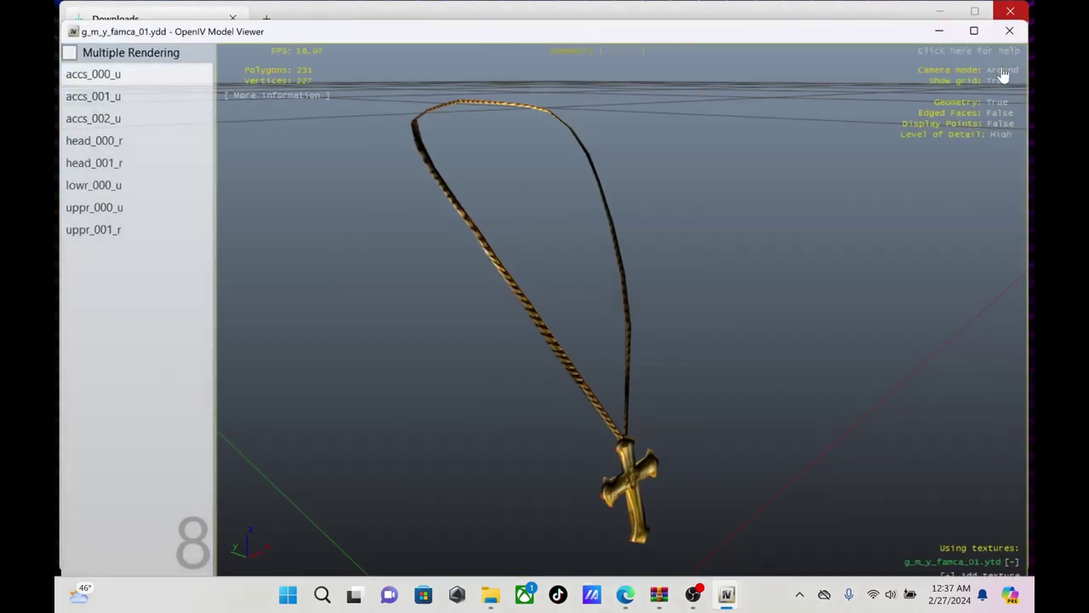
click(1009, 32)
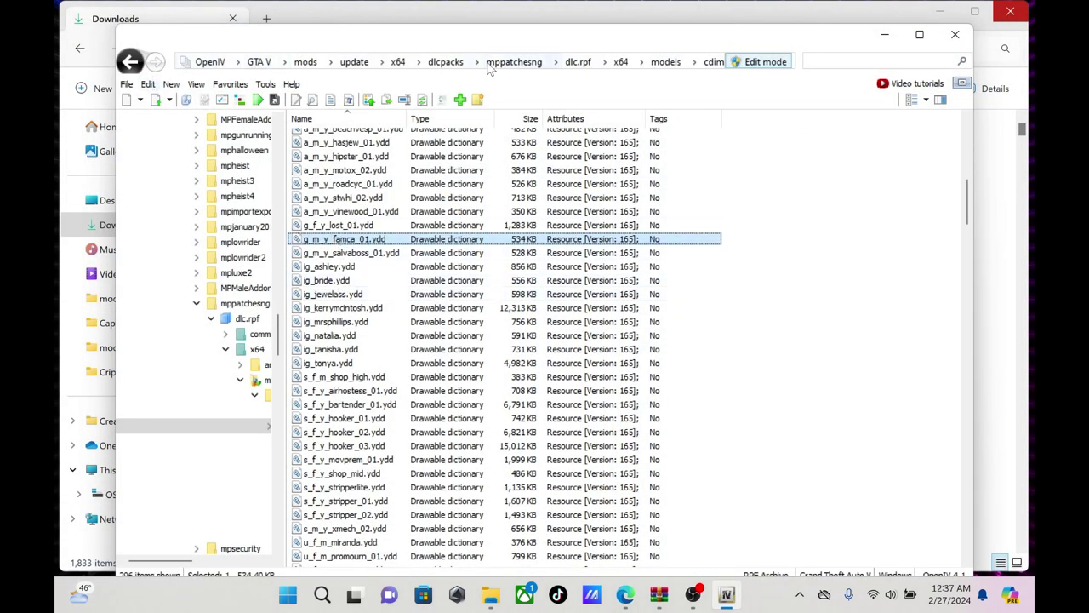
Go back to dlcpacks, open patchday3ng.rpf within patchday3ng's dlc.rpf cdimages folder, and look through its g_m_y ped models
click(446, 62)
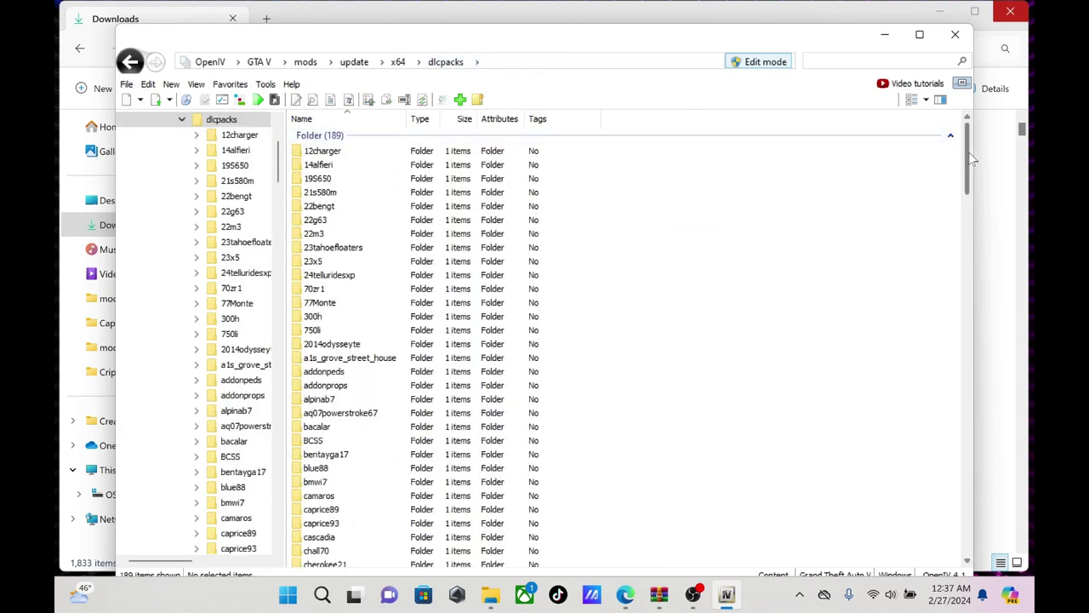
drag(970, 154, 970, 438)
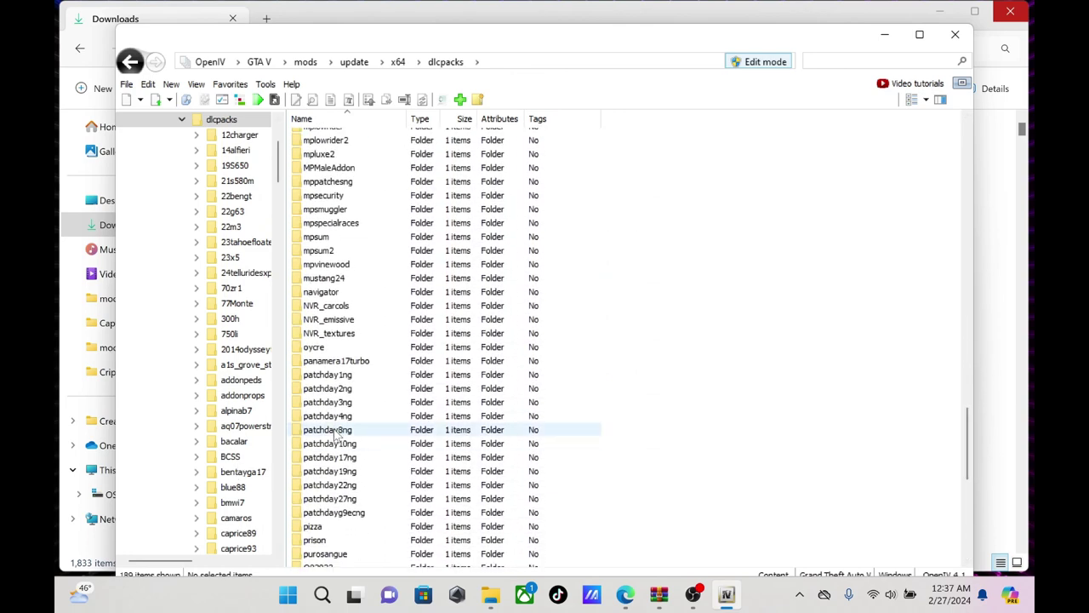
double_click(338, 404)
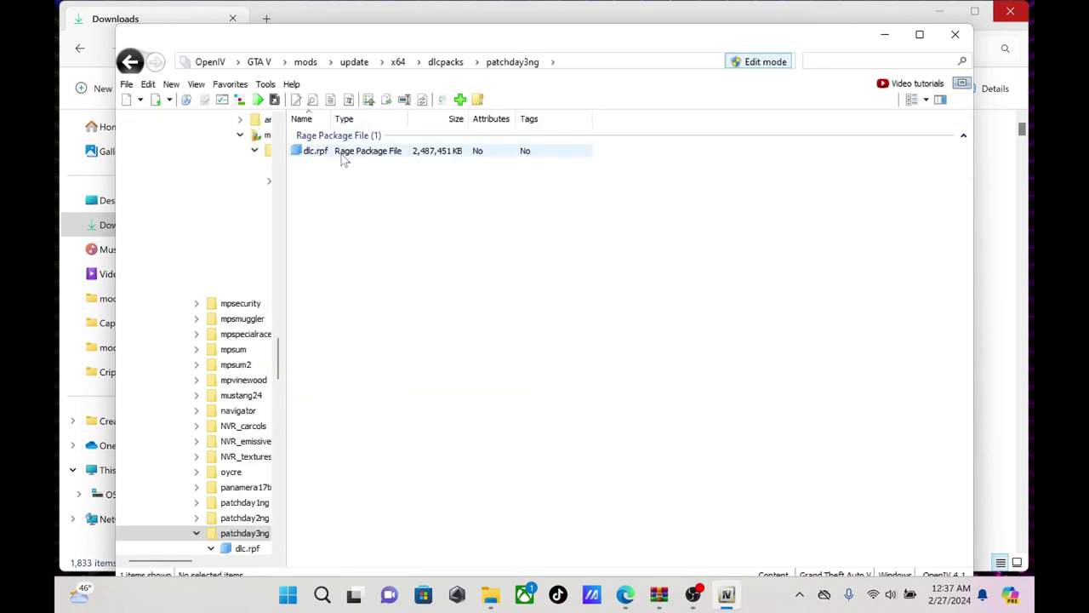
double_click(342, 157)
click(340, 166)
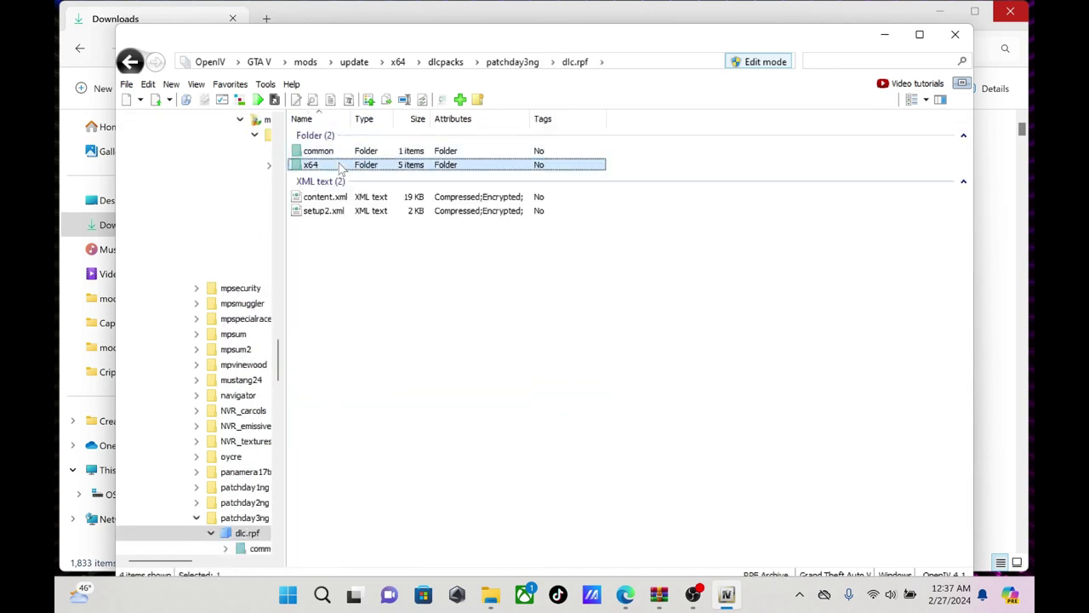
double_click(341, 166)
double_click(338, 193)
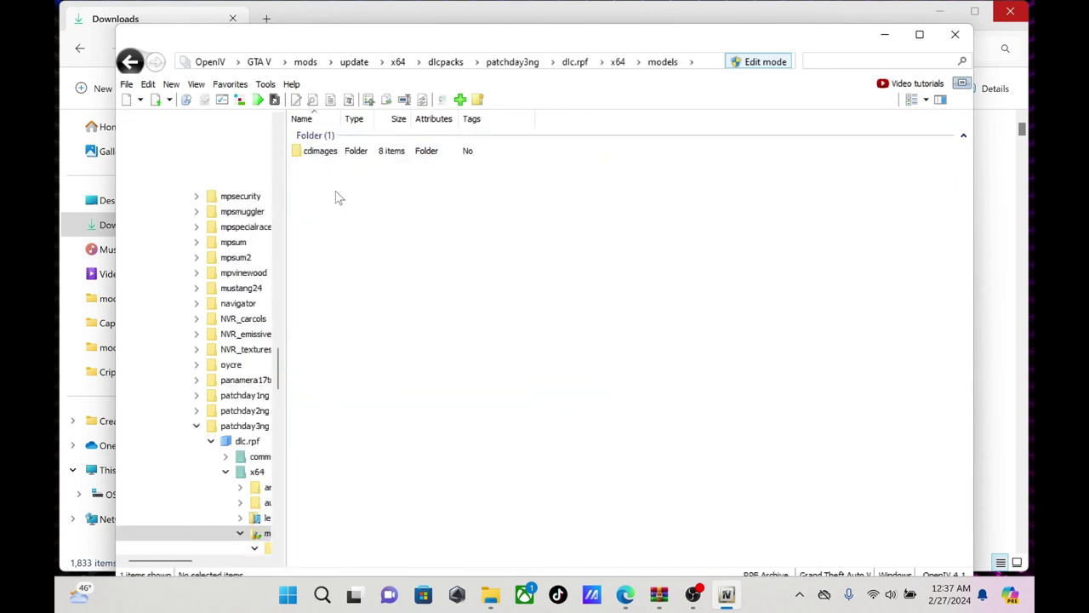
double_click(340, 153)
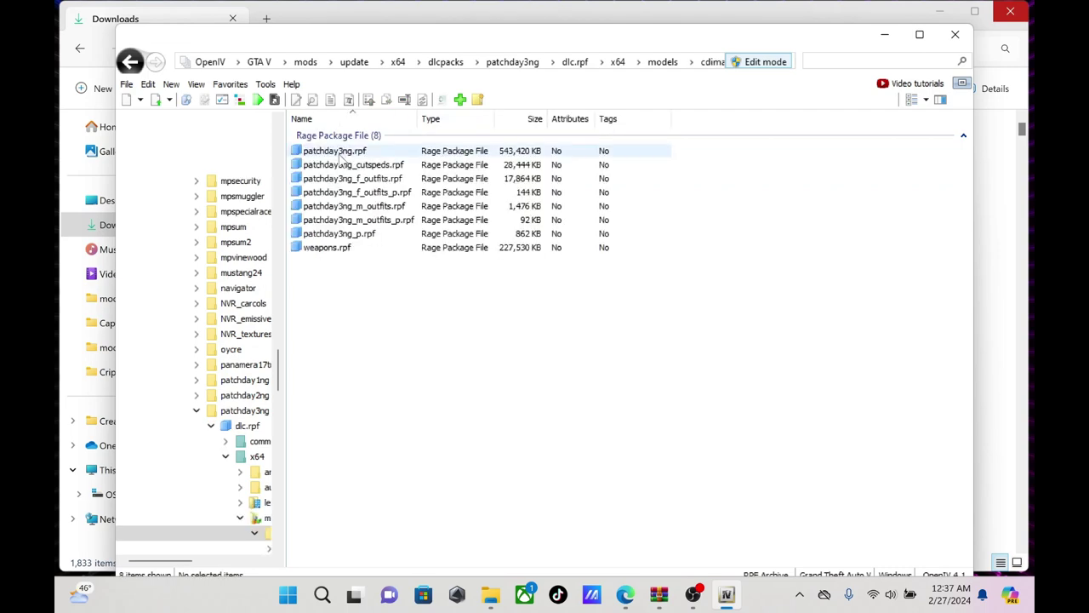
double_click(340, 155)
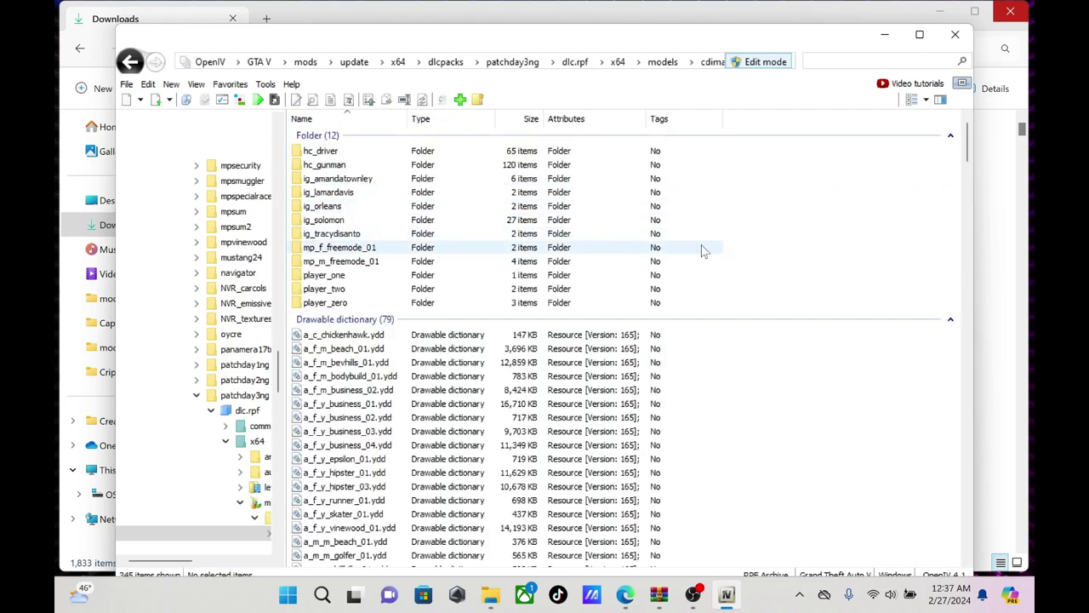
drag(972, 155, 975, 214)
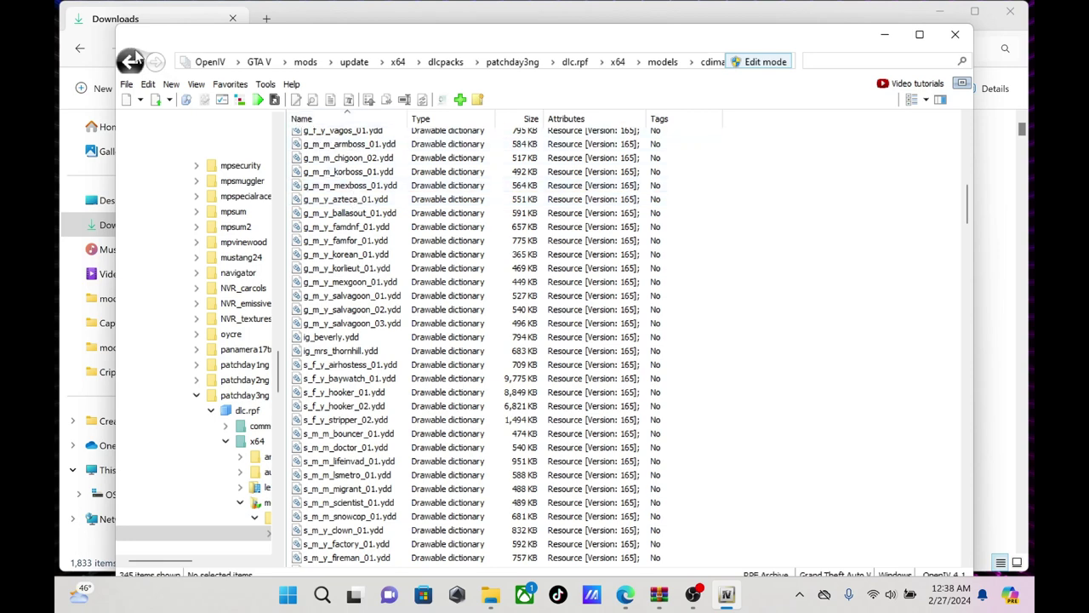
Close all open archives and open componentpeds_g_m_y.rpf under mods\x64v.rpf\models\cdimages
click(126, 84)
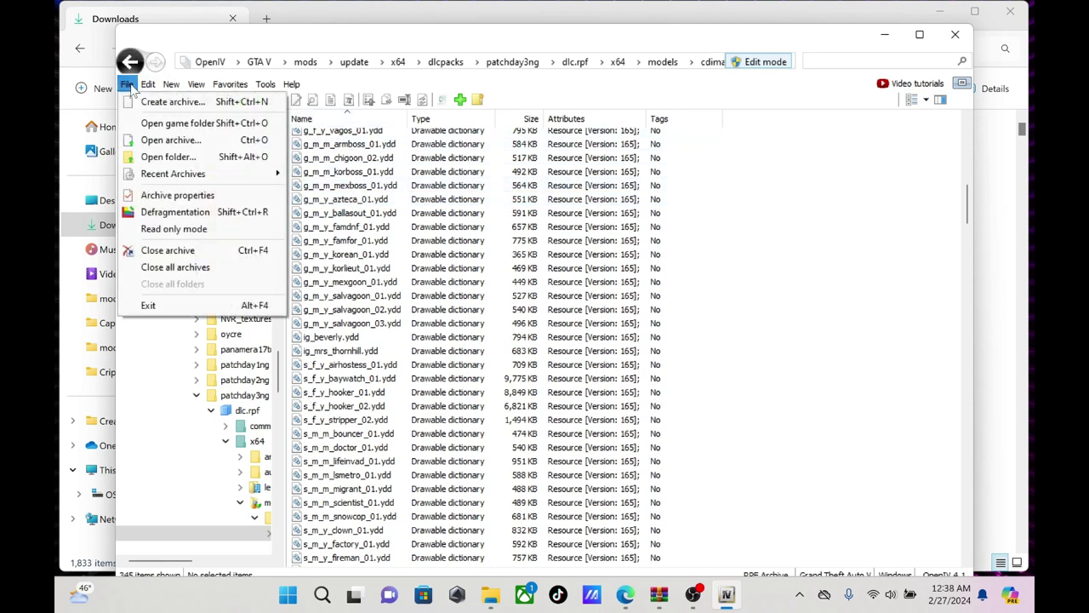
click(209, 269)
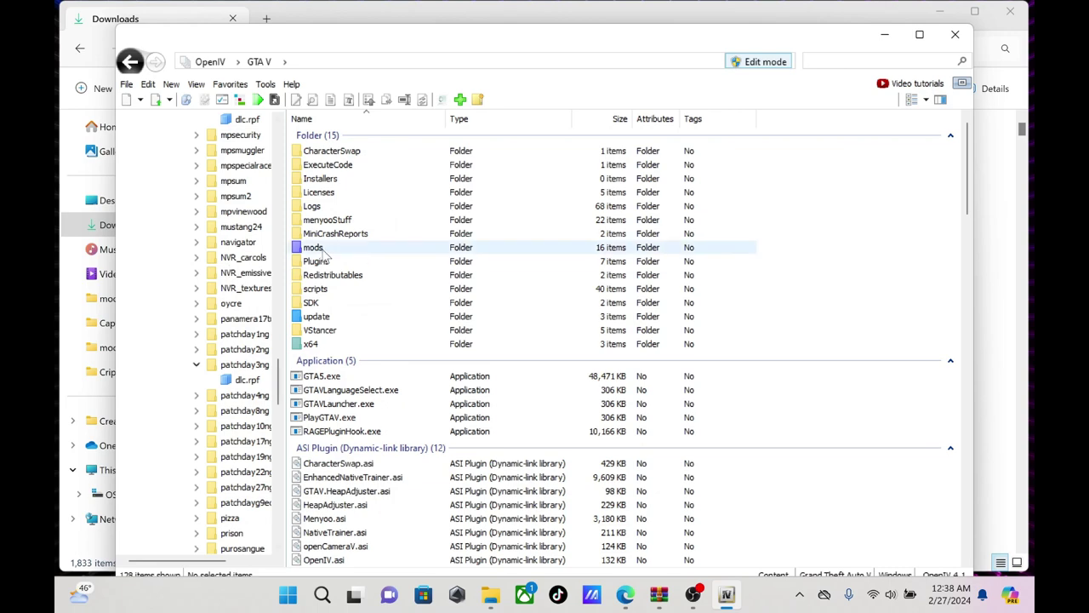
double_click(315, 247)
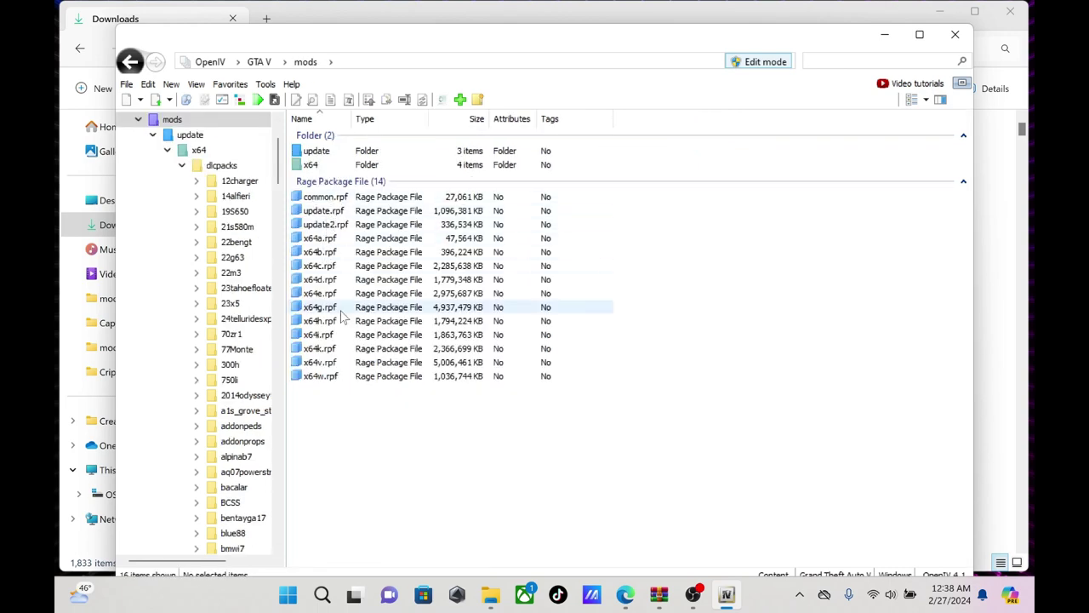
double_click(330, 363)
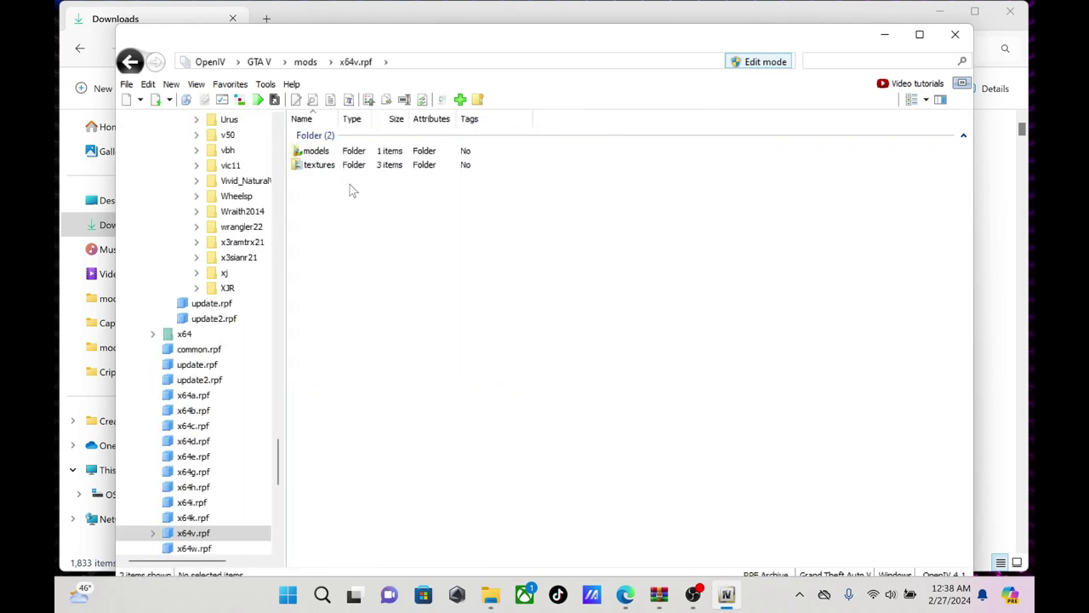
double_click(317, 151)
double_click(344, 153)
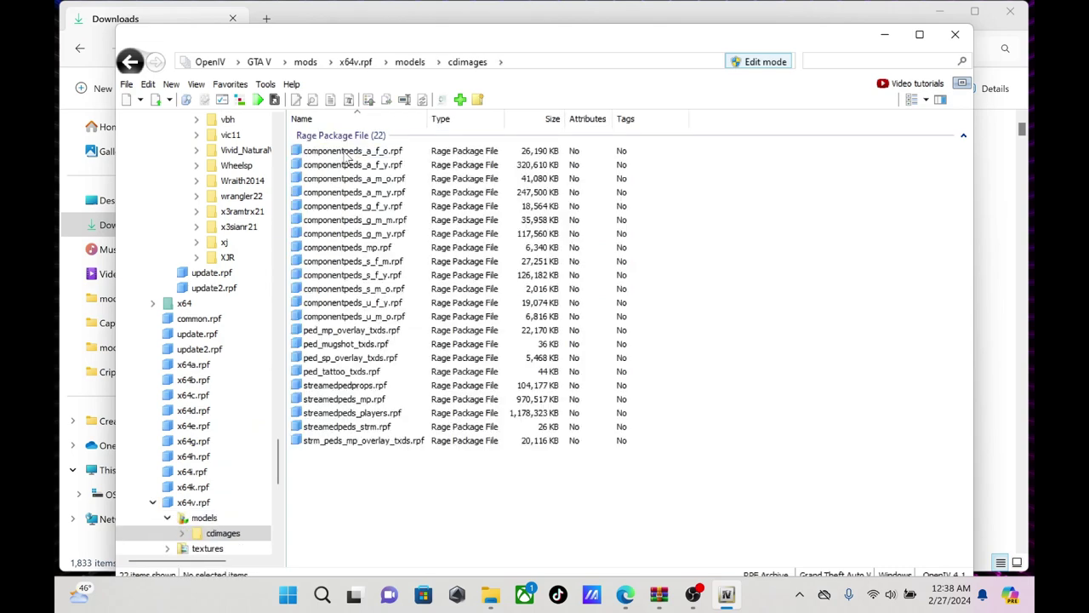
double_click(364, 235)
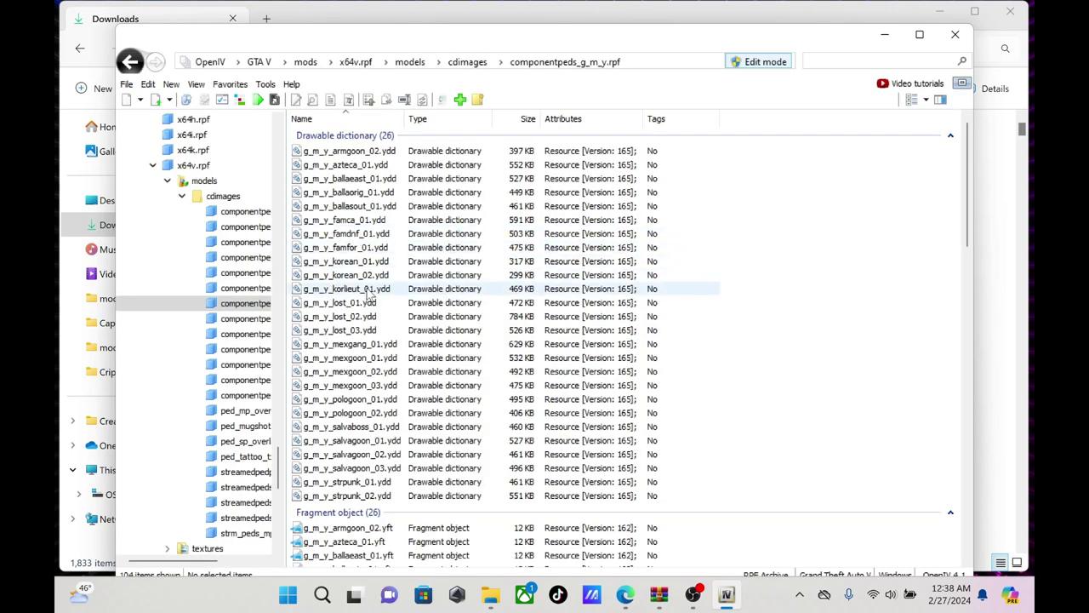
View the head, lower and upper body parts of g_m_y_mexgoon_02.ydd in the model viewer and close the viewer
double_click(334, 372)
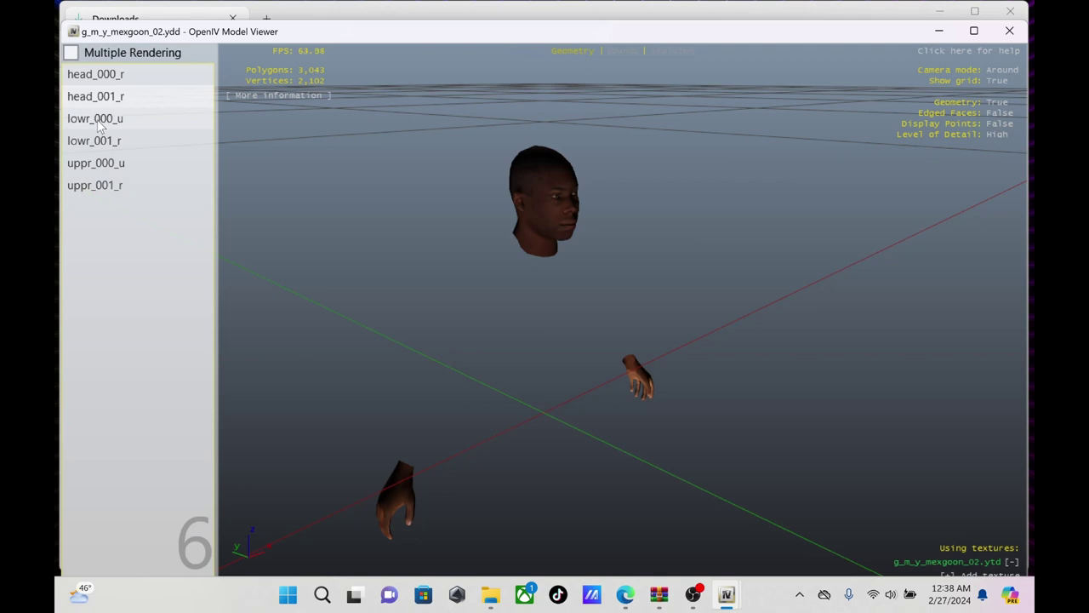
click(100, 123)
click(102, 140)
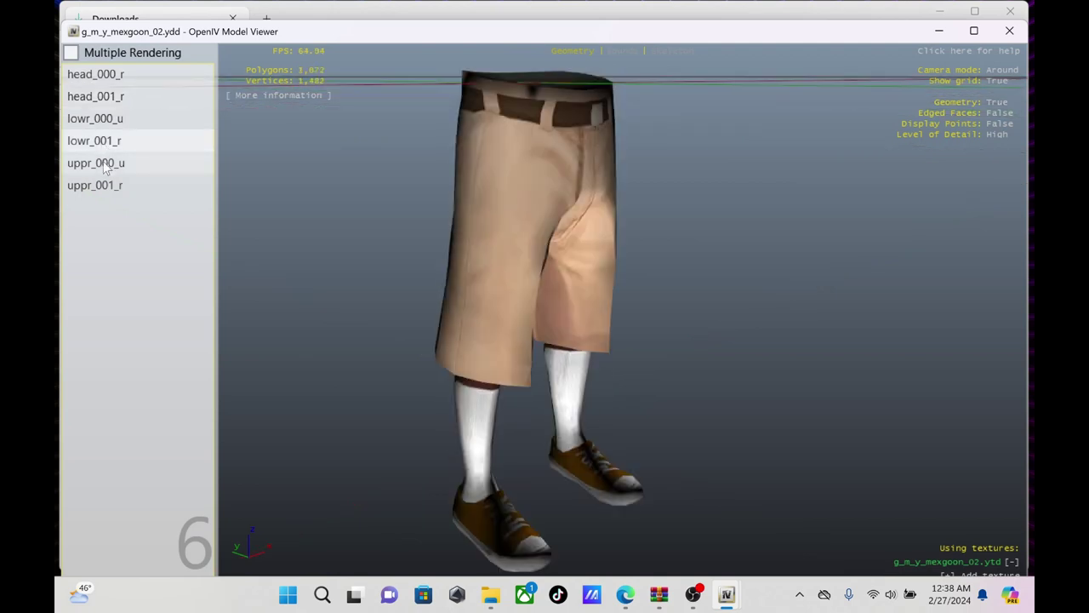
click(106, 168)
click(109, 185)
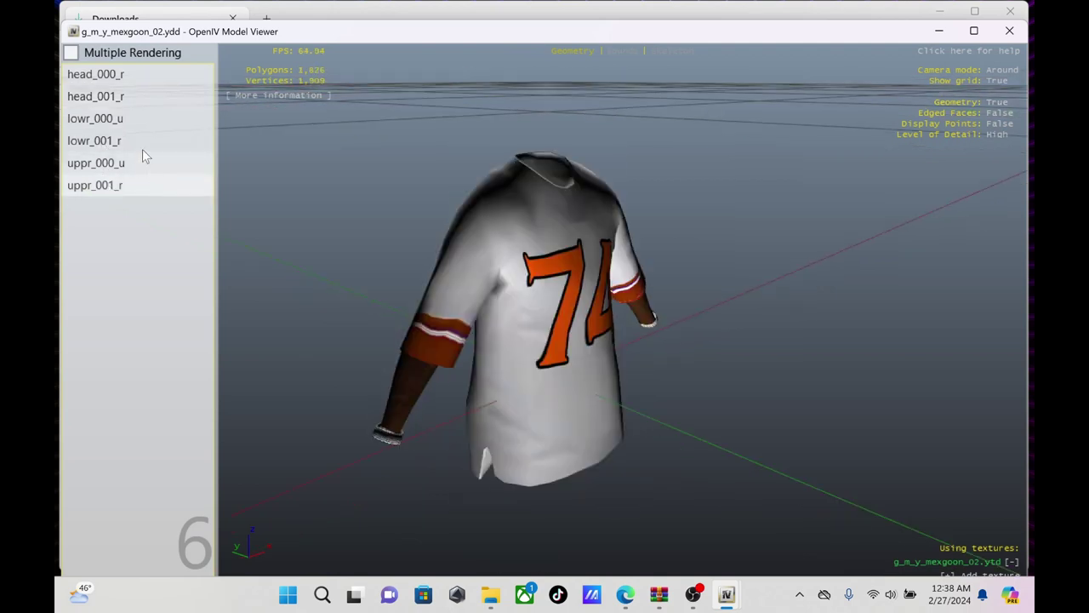
click(134, 81)
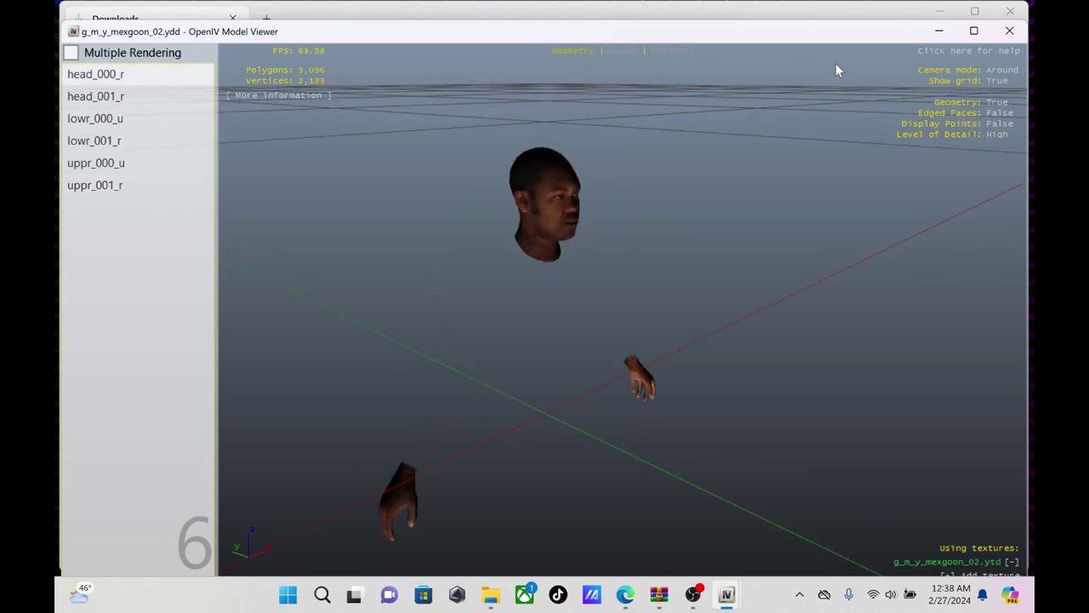
click(1008, 31)
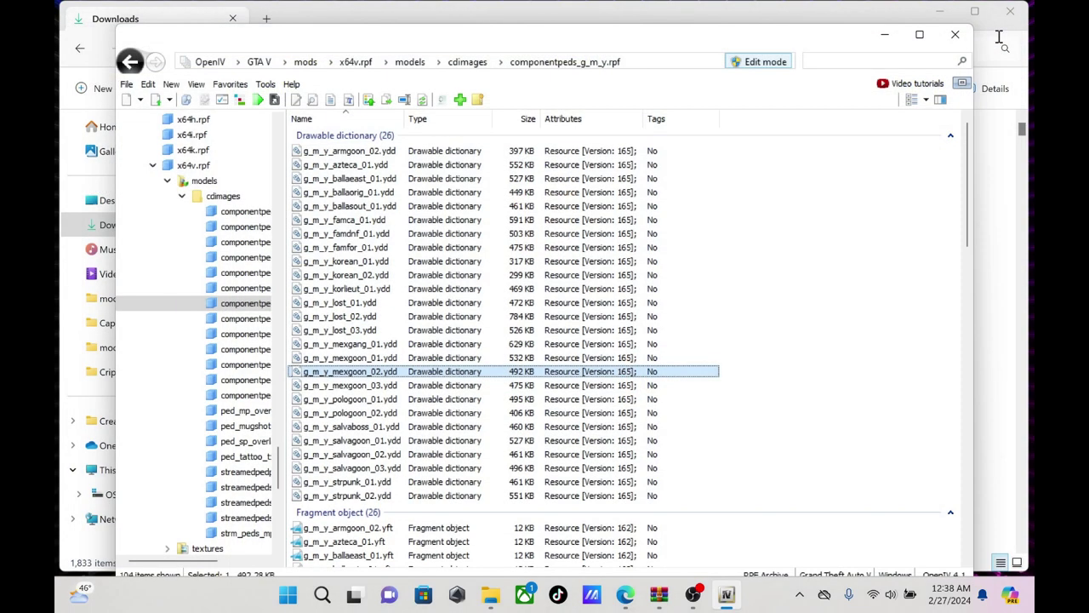
Switch to the Families to Hoovers archive in WinRAR and go back up to its content\mods folder
mouse_move(659, 594)
click(738, 496)
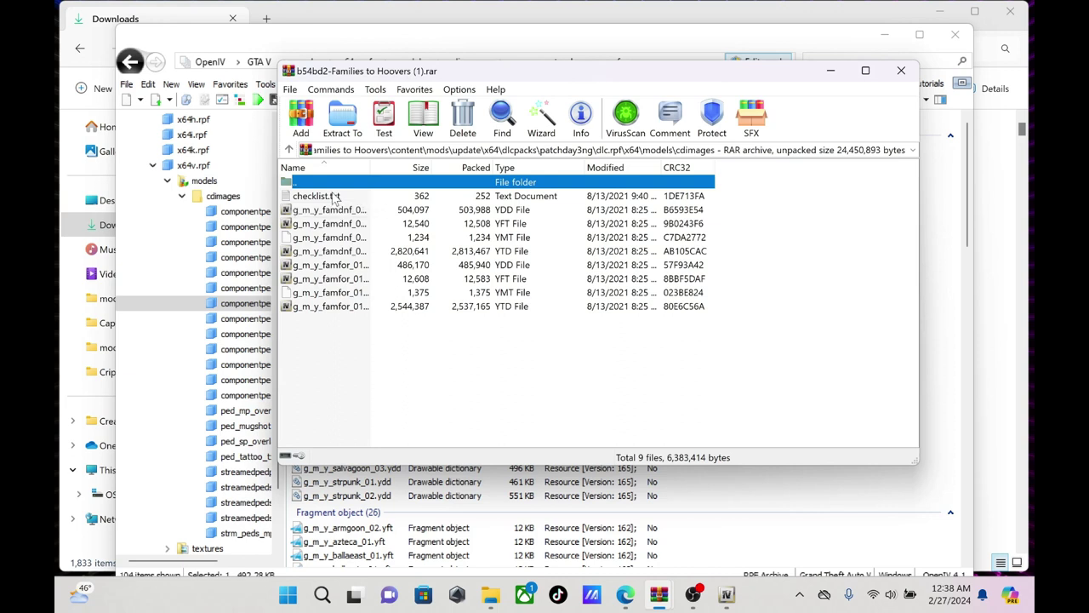
key(BackSpace)
key(BackSpace)
key(BackSpace)
key(BackSpace)
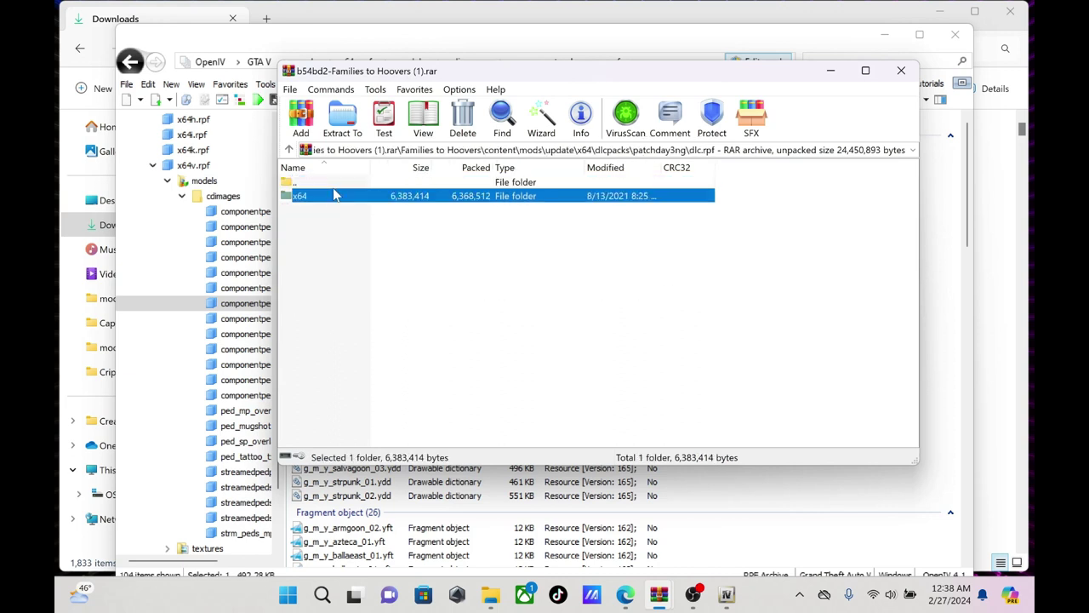
key(Up)
key(Return)
key(Up)
key(Return)
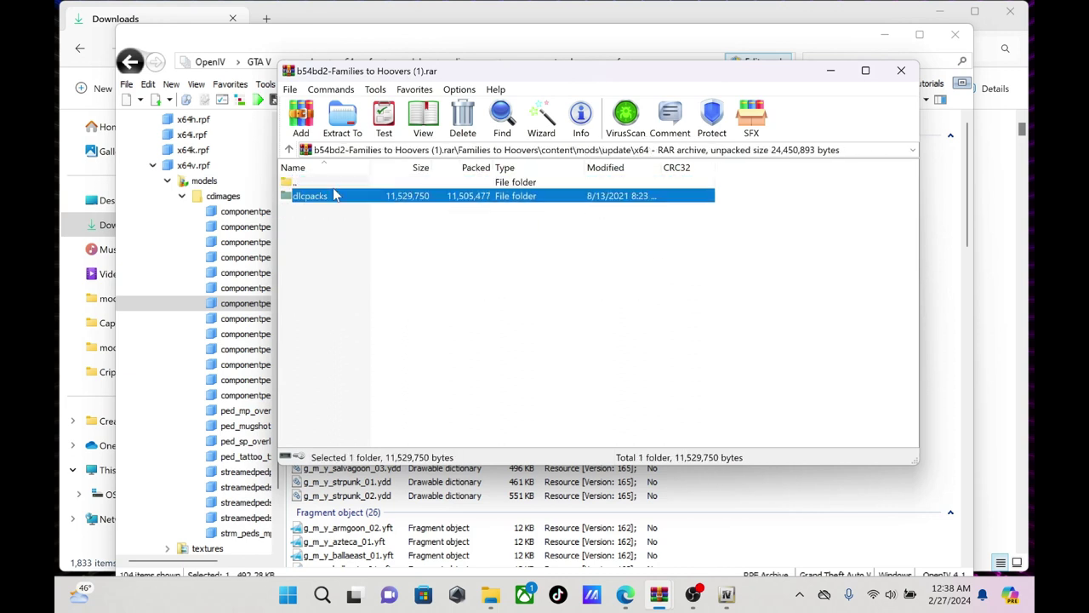
key(Up)
key(Down)
key(BackSpace)
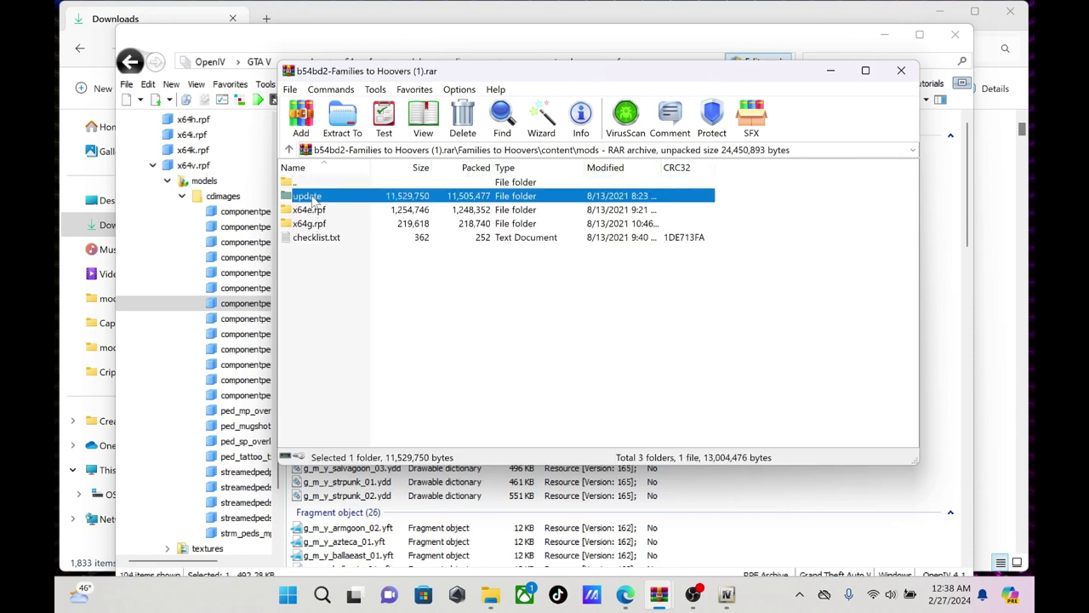
Open update\x64\dlcpacks\mppatchesng in the archive and go down through dlc.rpf to its g_m_y ped files
double_click(313, 196)
double_click(313, 196)
double_click(313, 196)
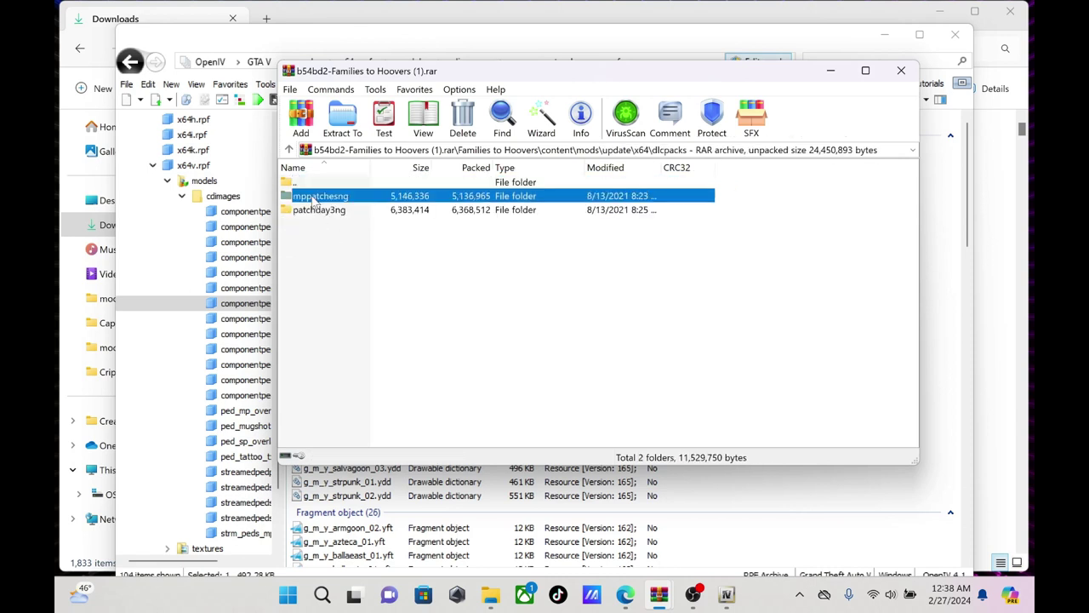
double_click(313, 196)
double_click(314, 196)
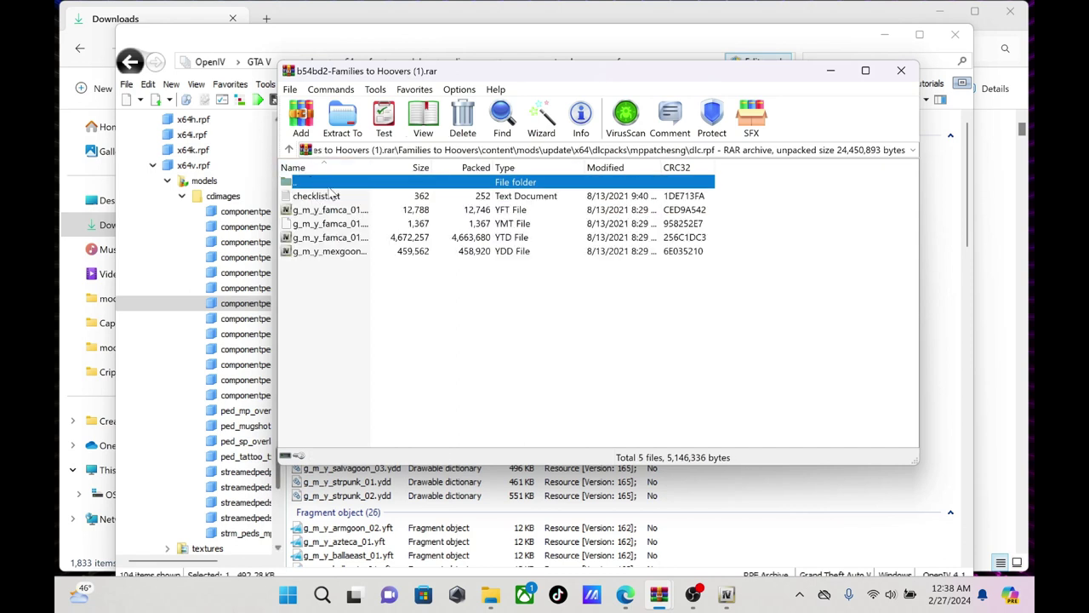
Return to the archive's dlcpacks folder and open patchday3ng's dlc.rpf\x64\models\cdimages folder
double_click(329, 184)
double_click(330, 184)
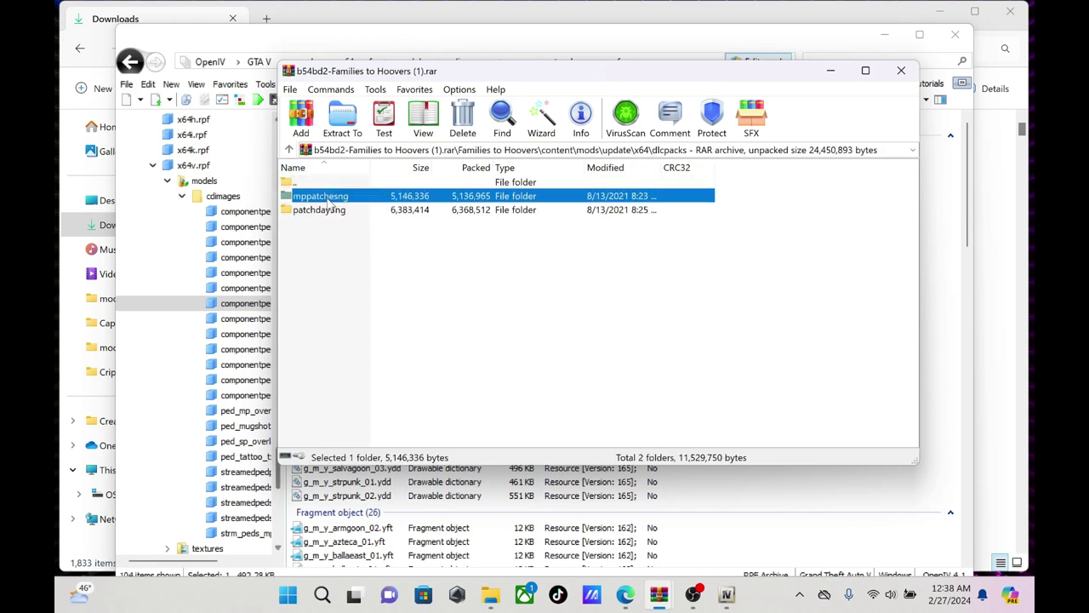
double_click(329, 210)
double_click(322, 202)
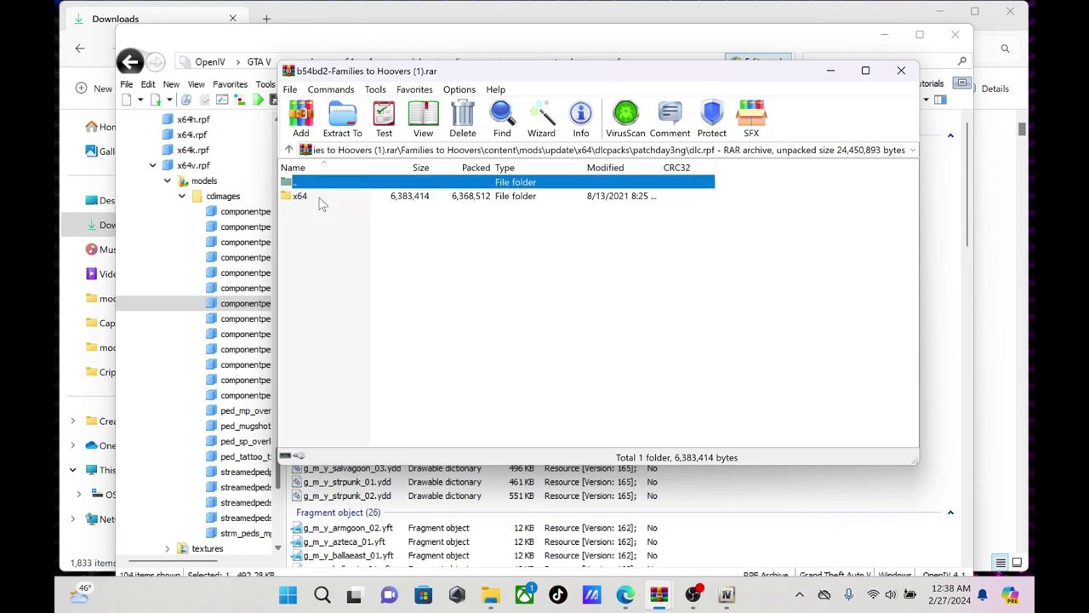
click(321, 202)
click(323, 202)
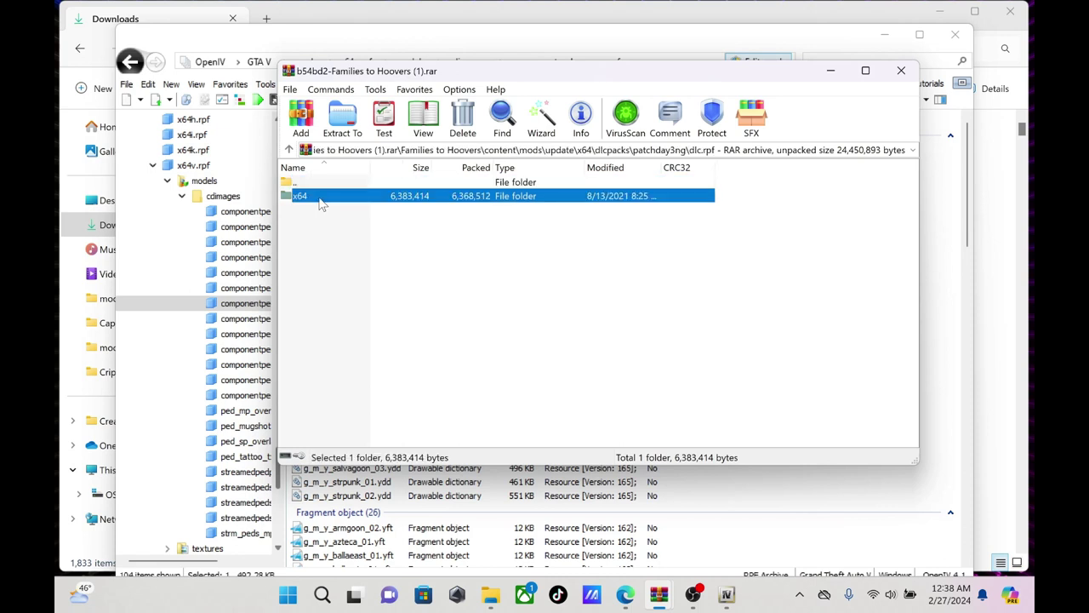
double_click(374, 198)
double_click(376, 198)
double_click(379, 199)
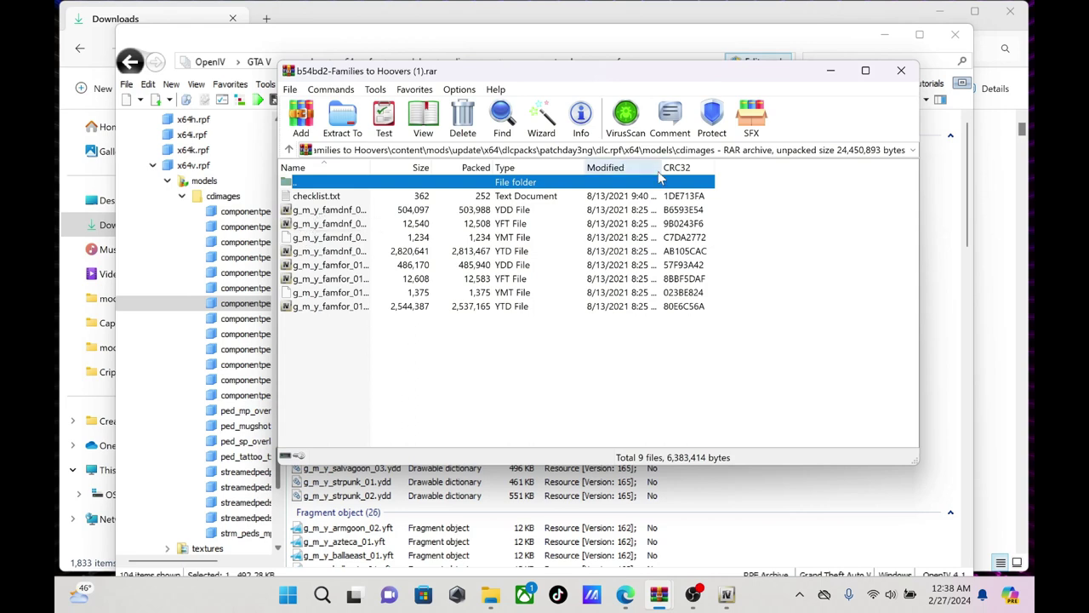
Minimize the archive window and copy the name g_m_y_mexgoon_02 from its .ydd file in OpenIV without renaming it
click(827, 73)
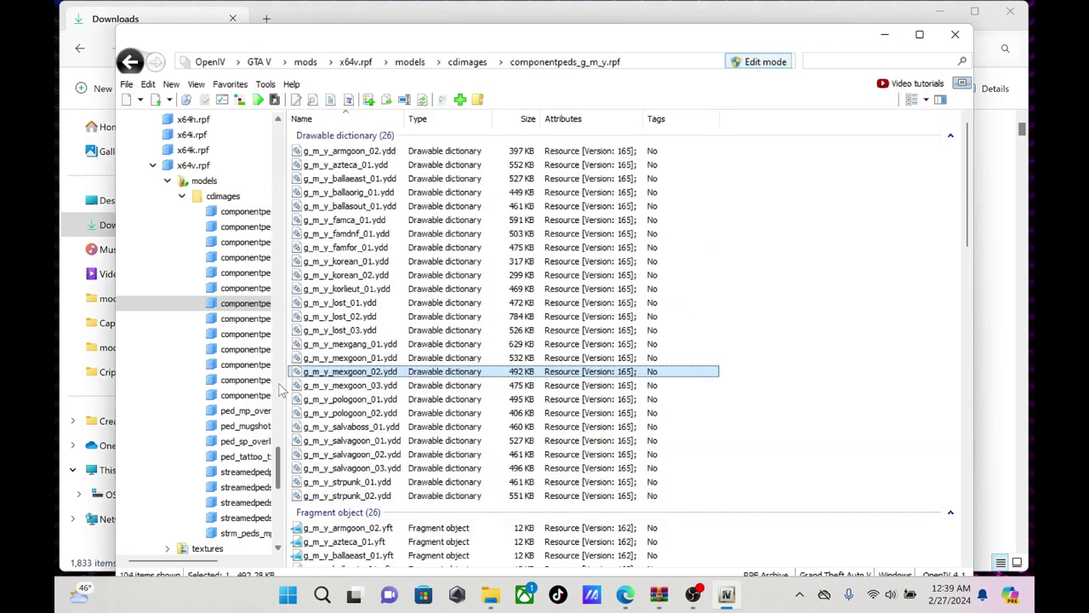
right_click(345, 375)
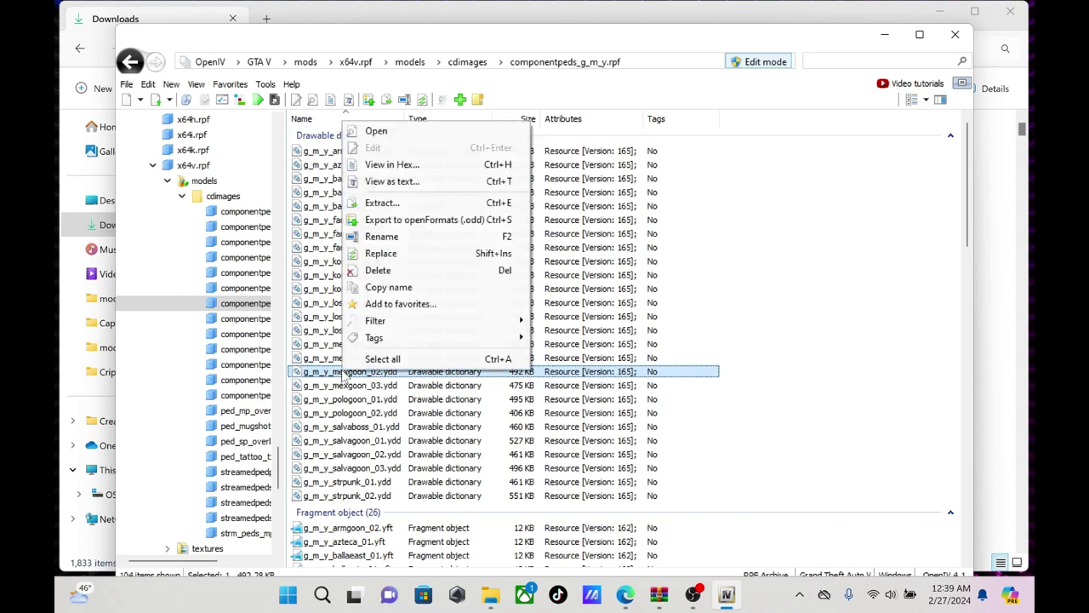
click(381, 236)
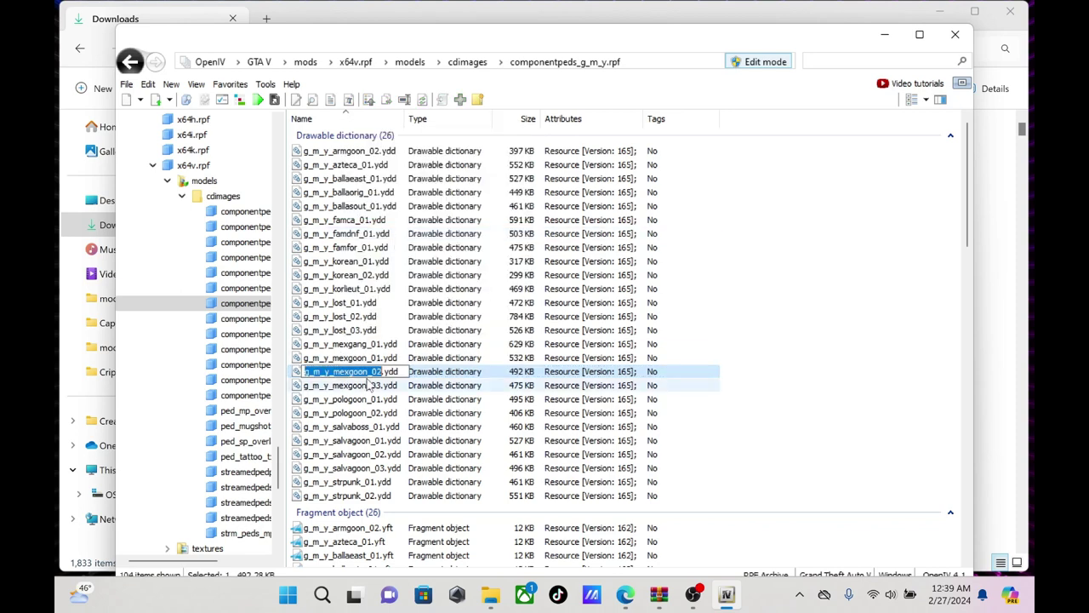
right_click(357, 372)
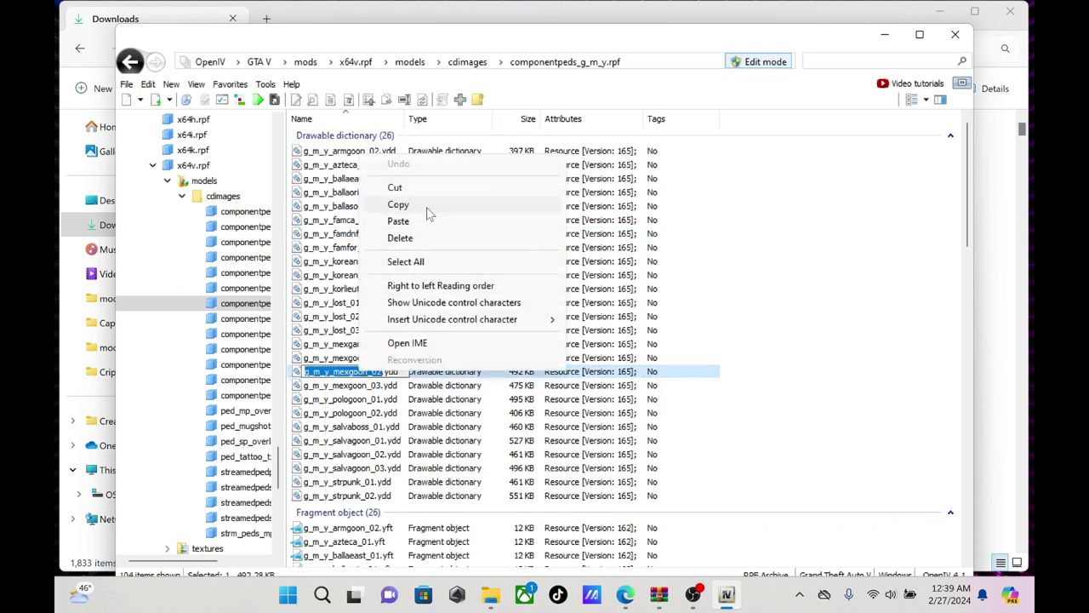
click(366, 207)
Switch back to the Families to Hoovers archive and rename g_m_y_famdnf_01.ydd to g_m_y_mexgoon_02.ydd using the copied name
mouse_move(729, 596)
mouse_move(660, 595)
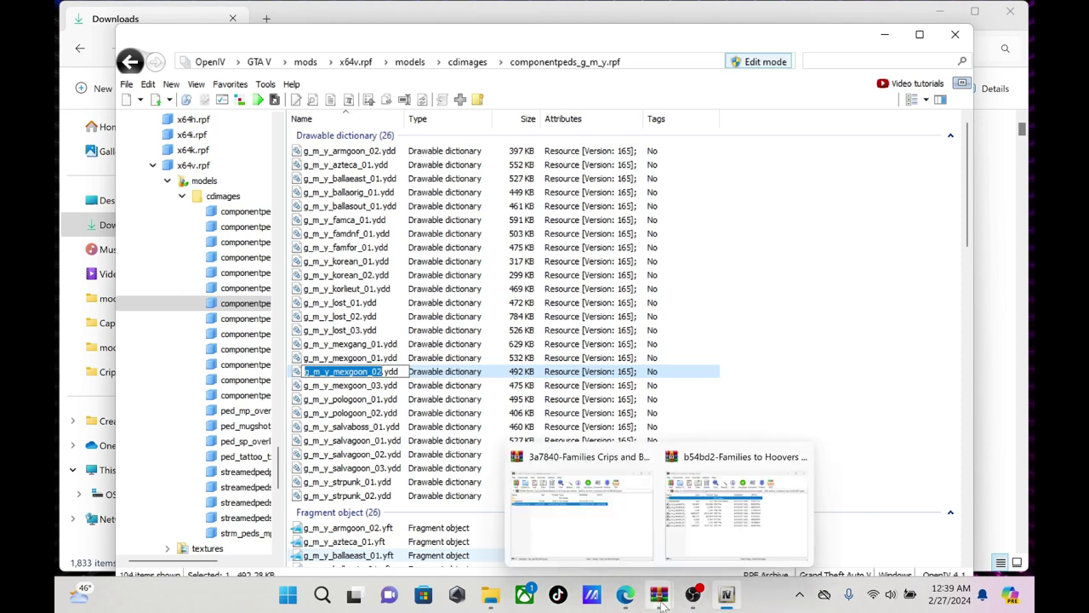
click(691, 544)
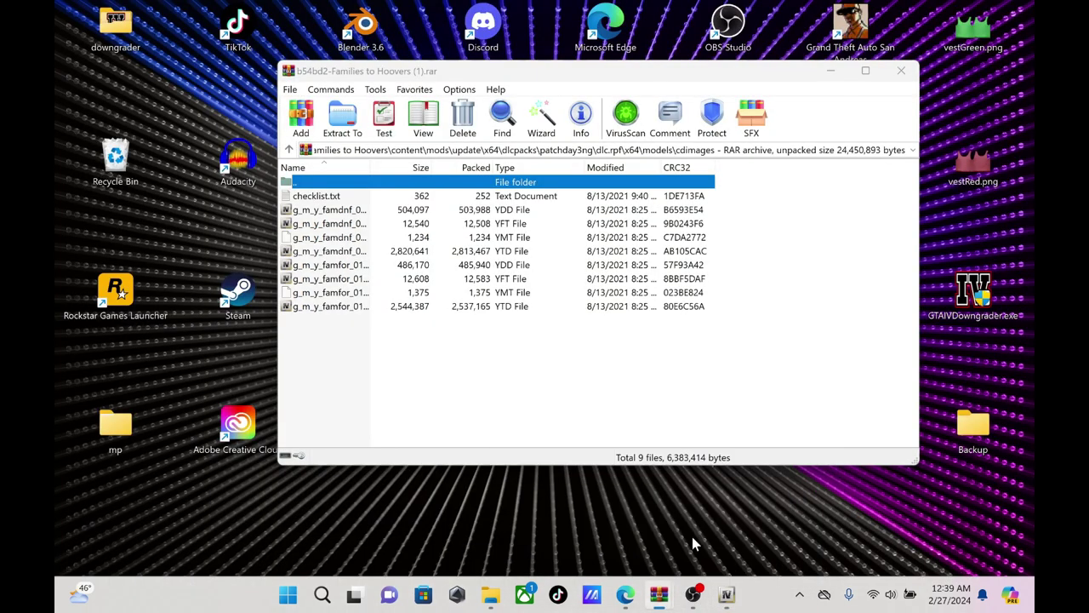
click(332, 213)
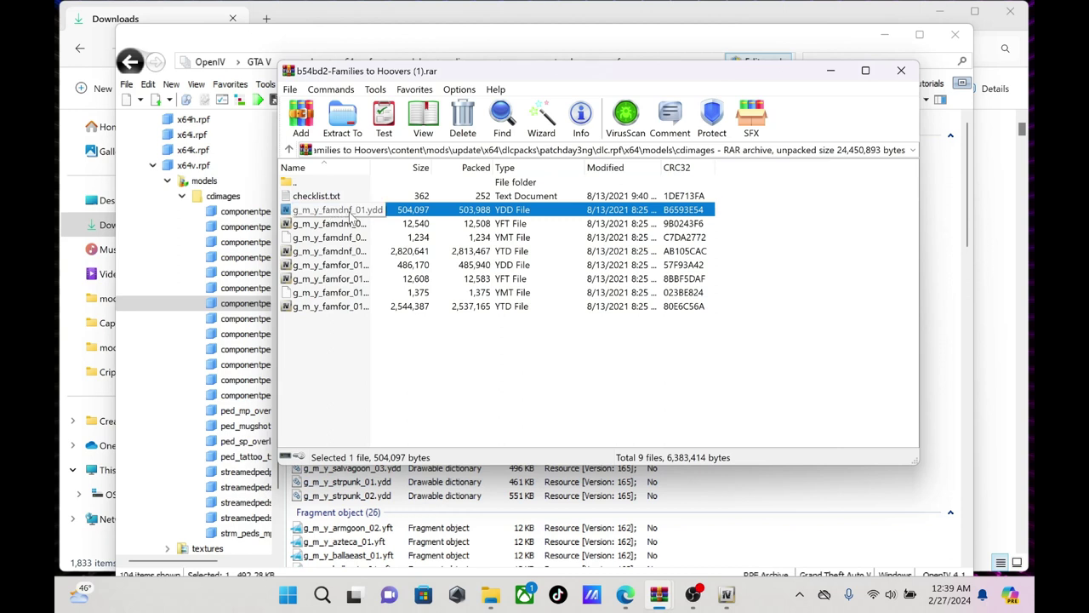
click(336, 267)
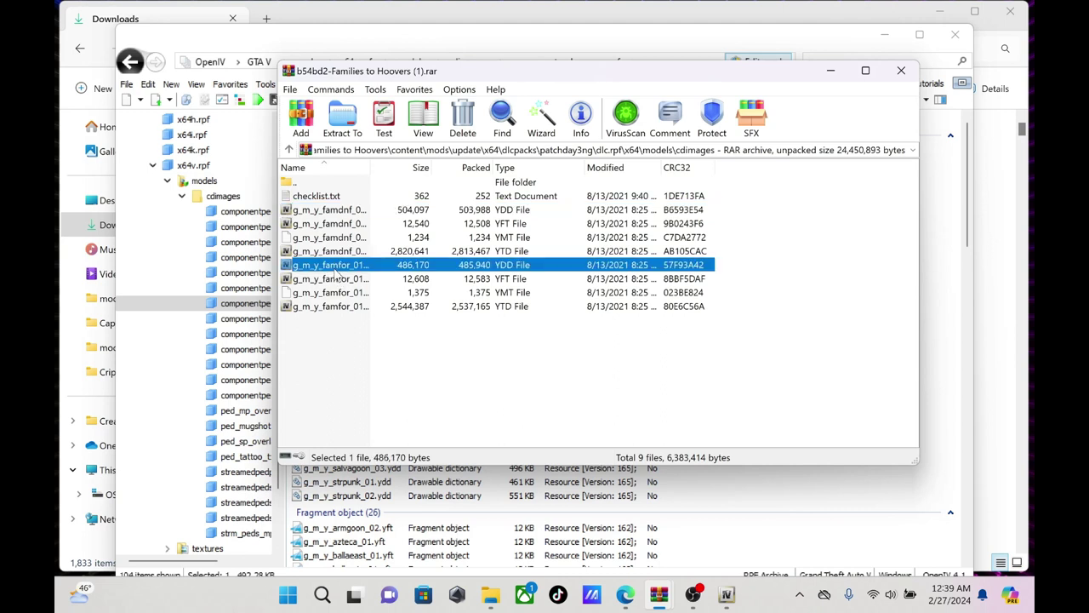
click(336, 213)
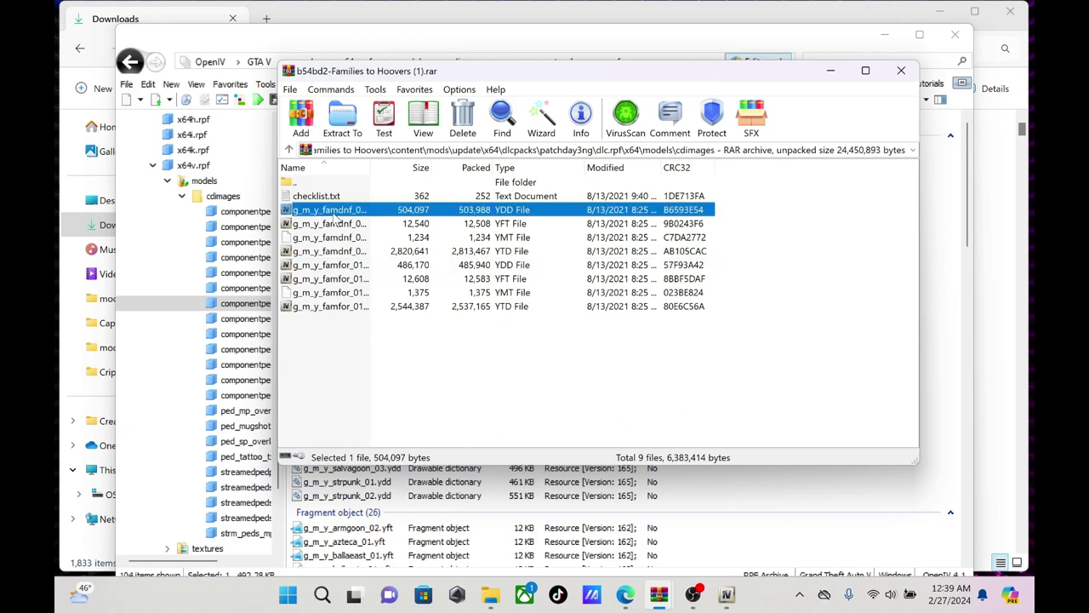
right_click(347, 215)
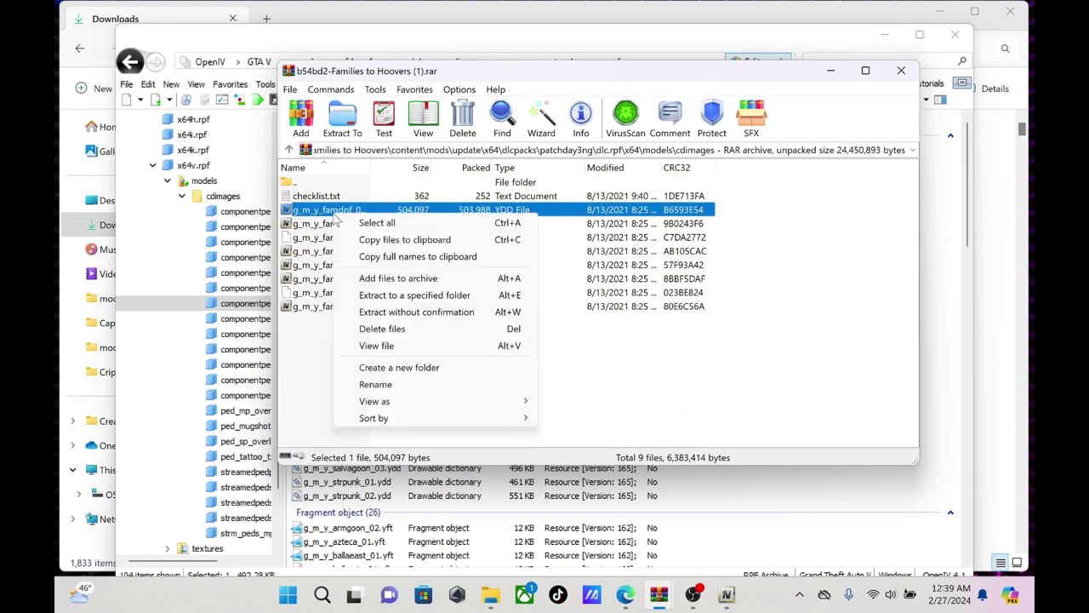
click(376, 384)
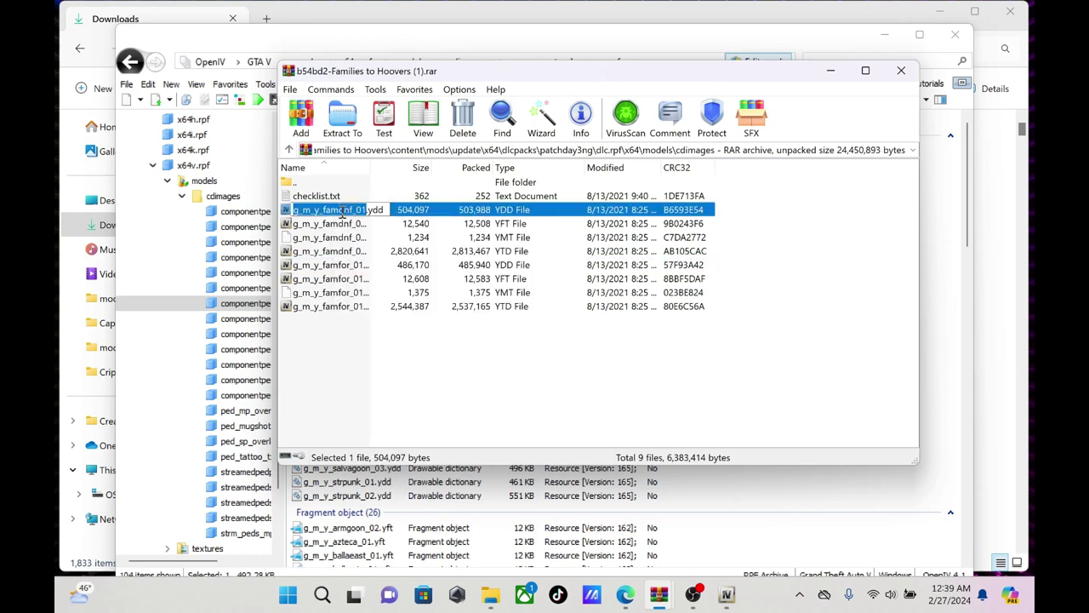
right_click(343, 211)
click(378, 277)
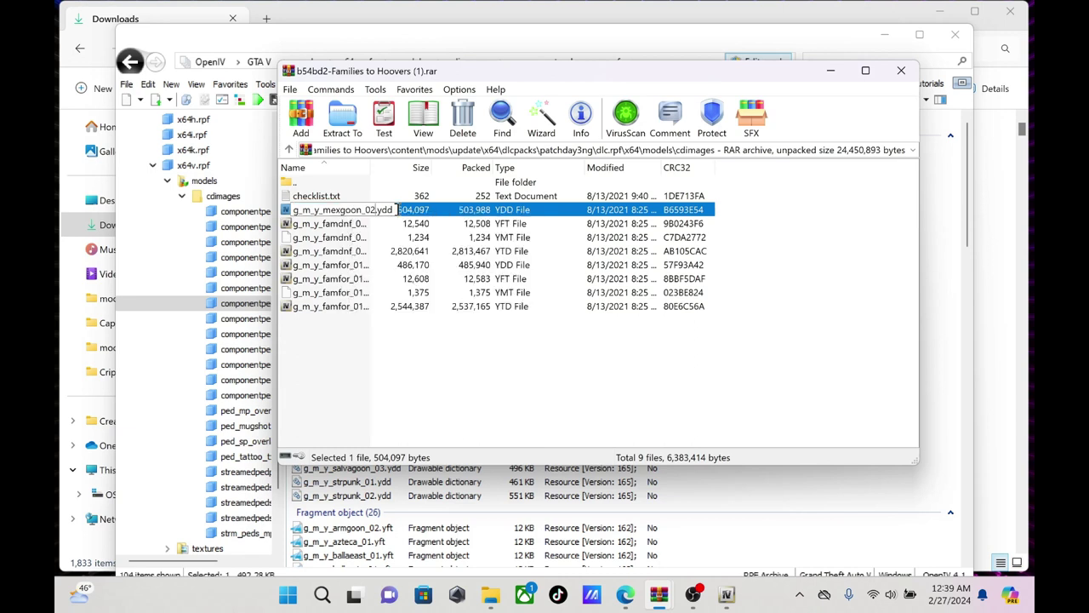
key(Return)
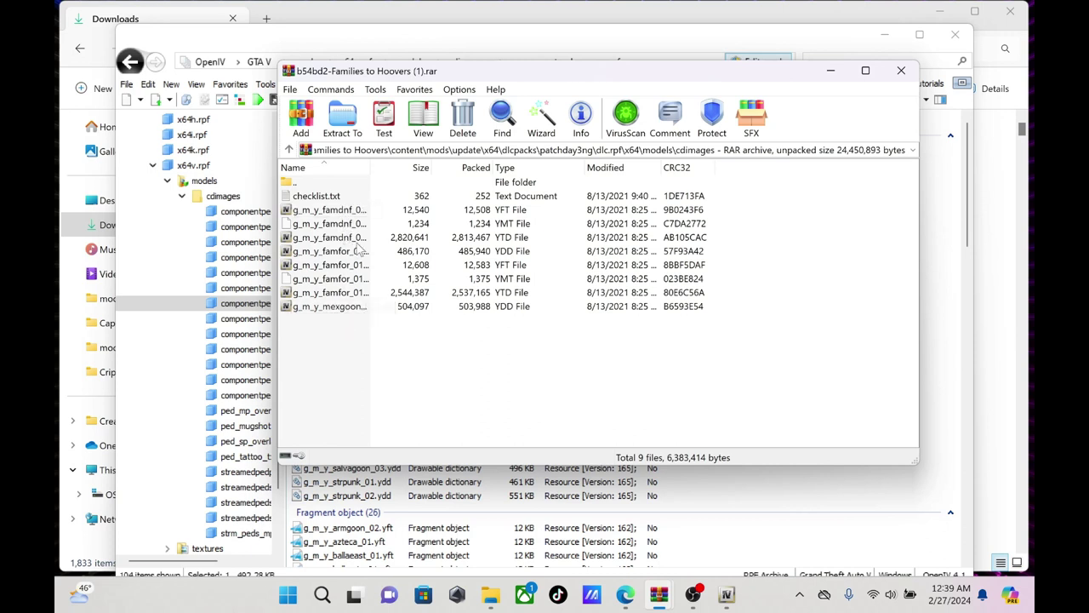
Minimize the Families to Hoovers archive and copy the name g_m_y_mexgoon_03 from its .ydd file in OpenIV without renaming it
click(335, 259)
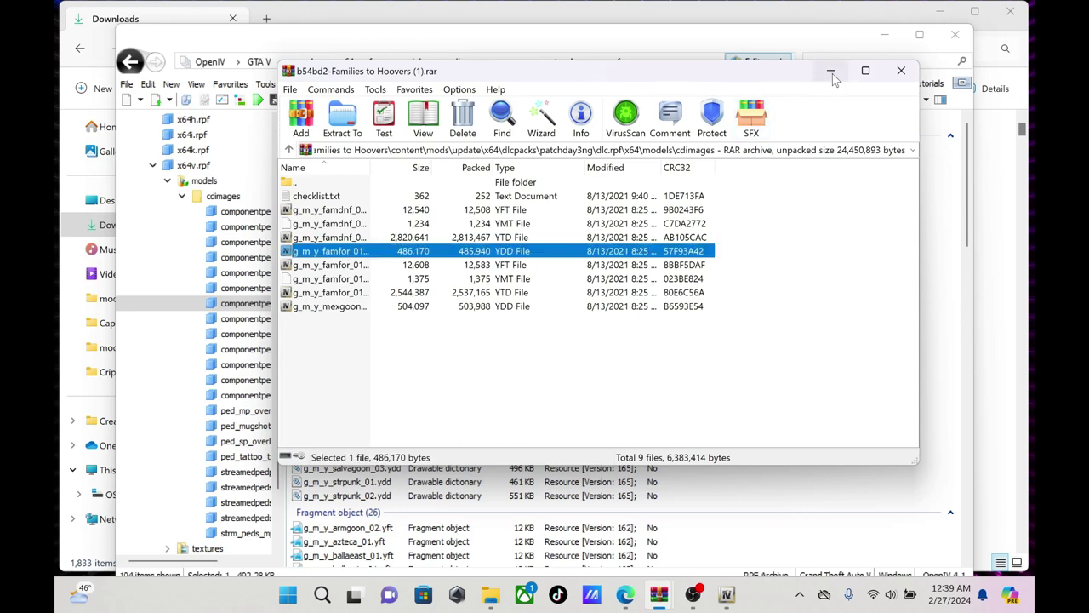
click(831, 73)
click(351, 387)
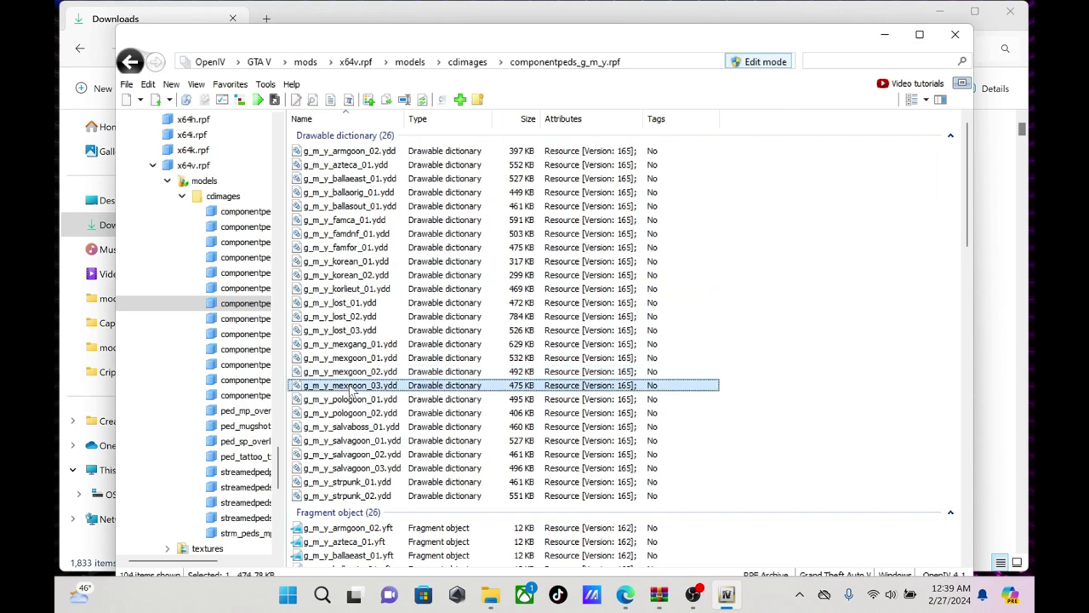
right_click(351, 387)
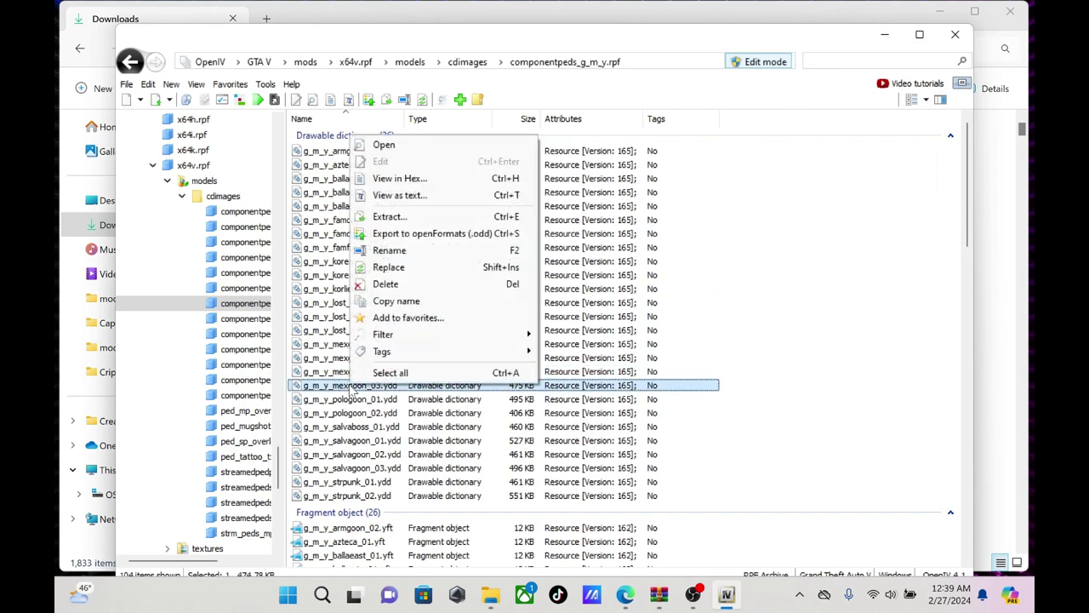
click(414, 259)
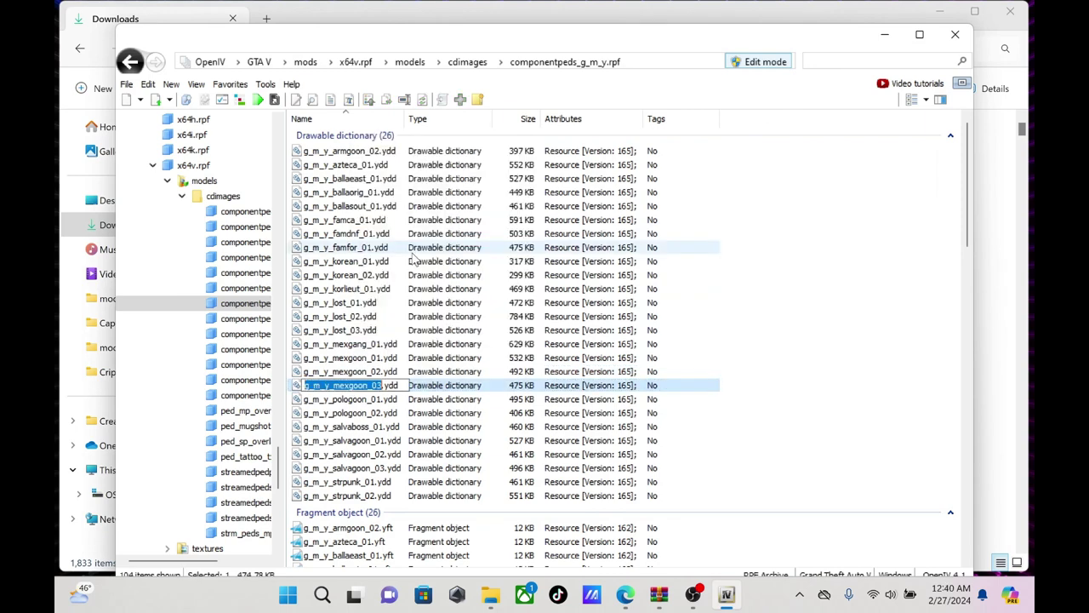
right_click(356, 387)
click(447, 222)
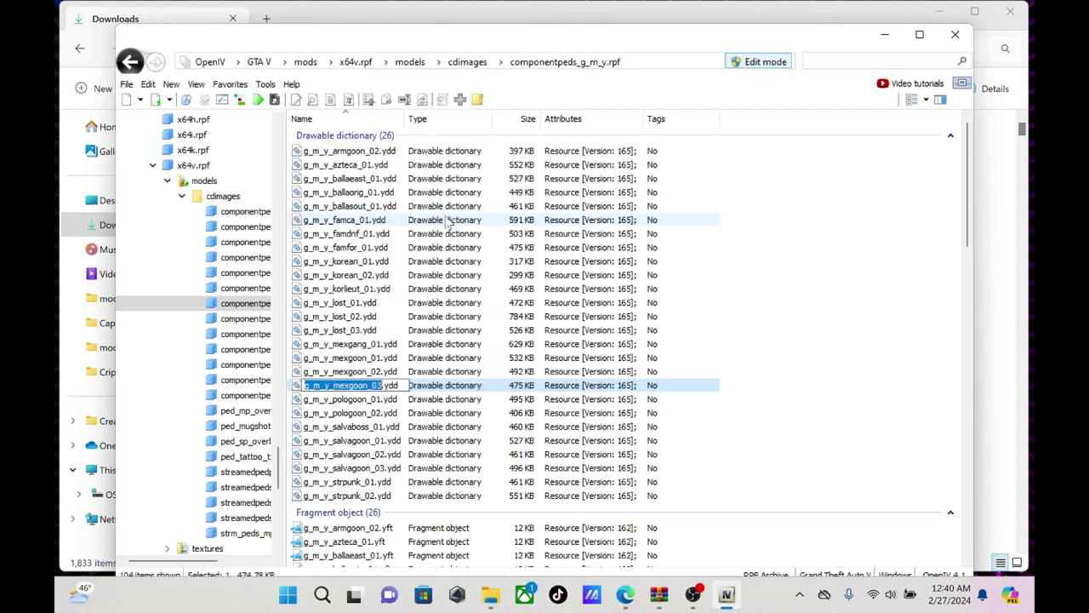
Switch back to the Families to Hoovers archive and rename g_m_y_famfor_01.ydd to g_m_y_mexgoon_03.ydd using the copied name
mouse_move(666, 598)
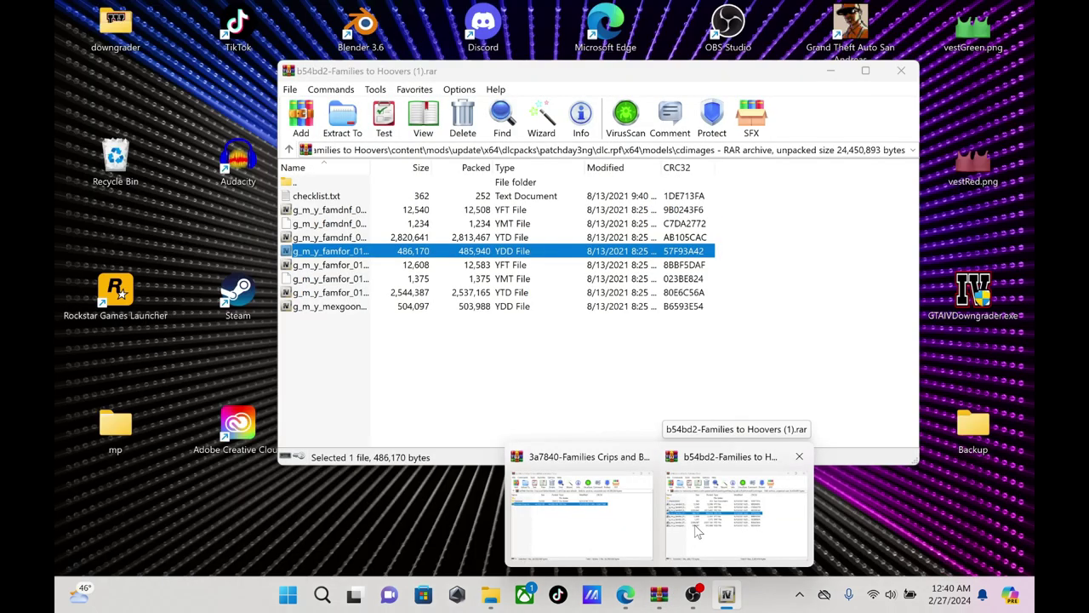
click(696, 531)
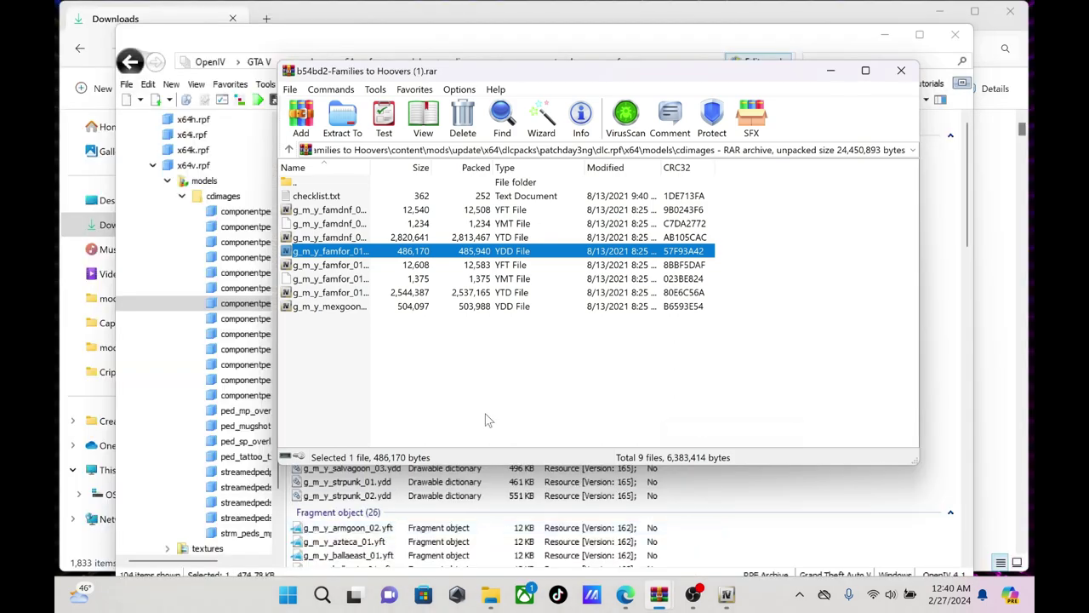
right_click(315, 255)
click(403, 418)
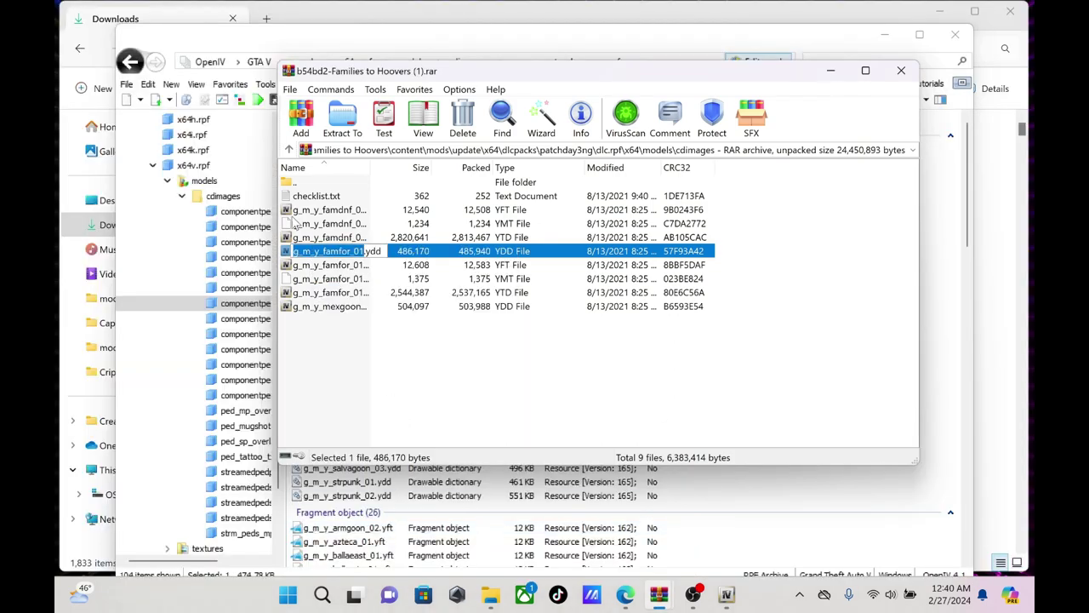
right_click(329, 252)
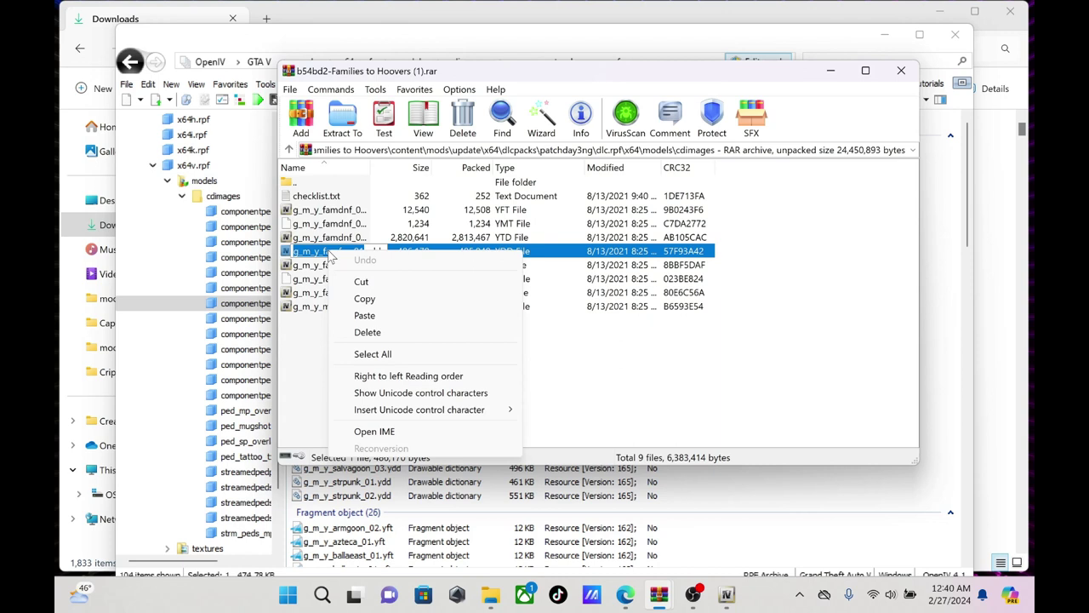
click(386, 309)
key(Return)
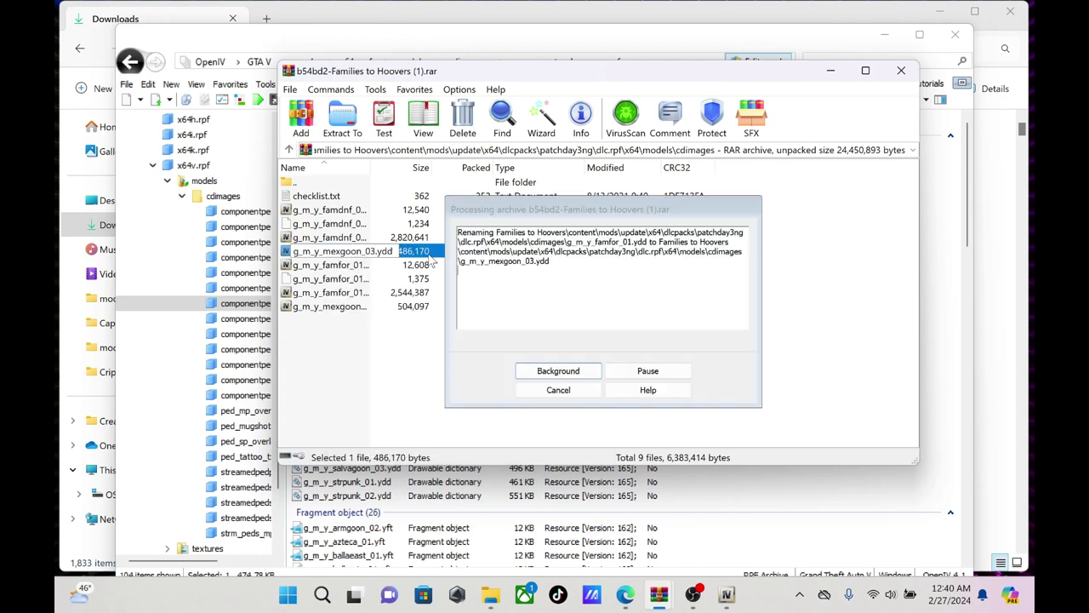
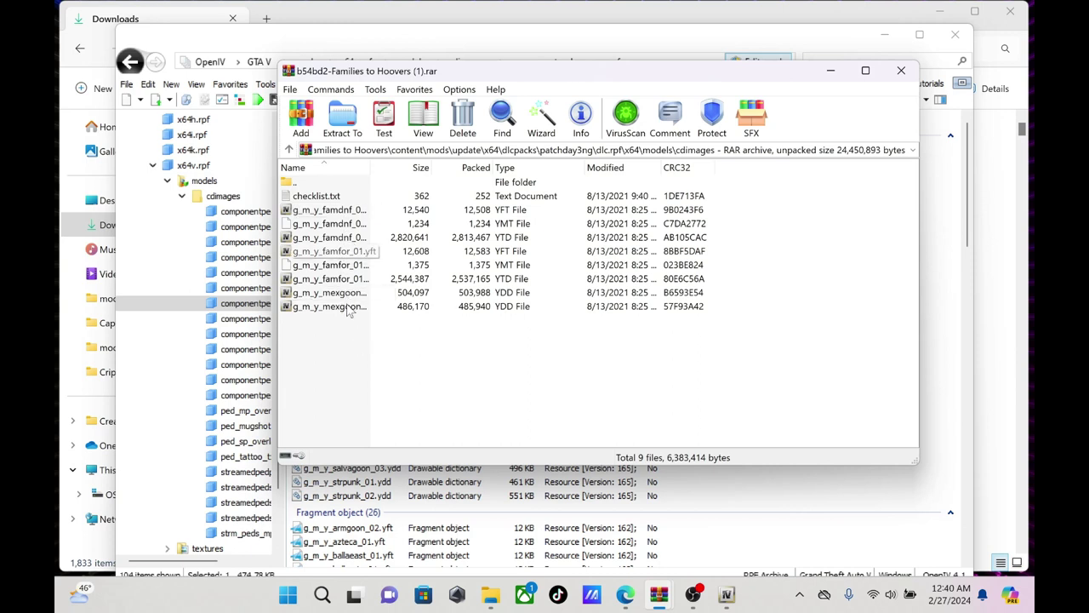
Go back up through the Families to Hoovers archive from patchday3ng's cdimages folder to content\mods
click(835, 75)
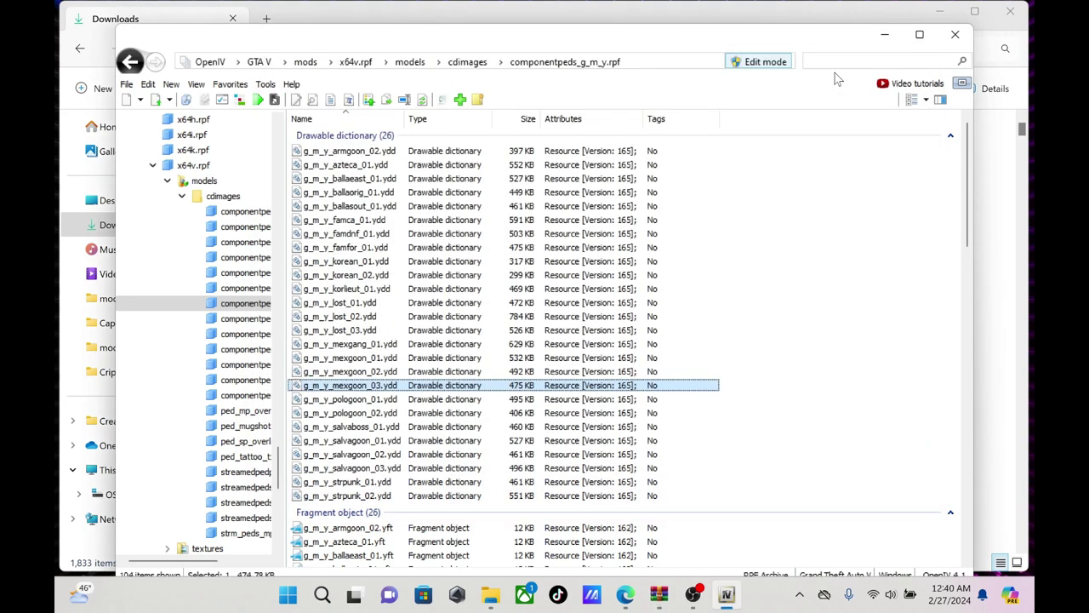
mouse_move(658, 594)
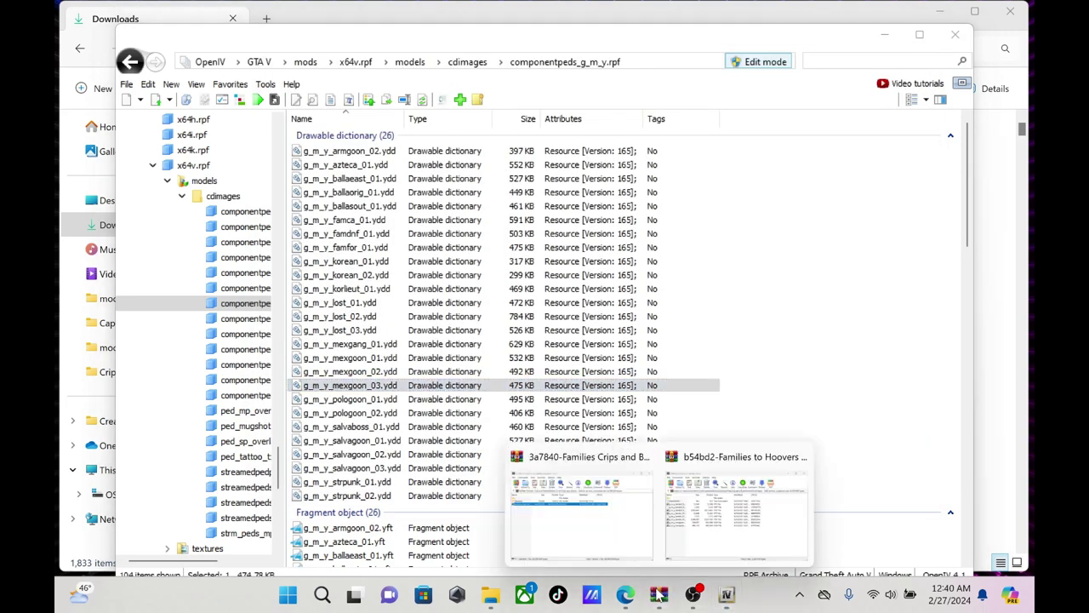
click(713, 529)
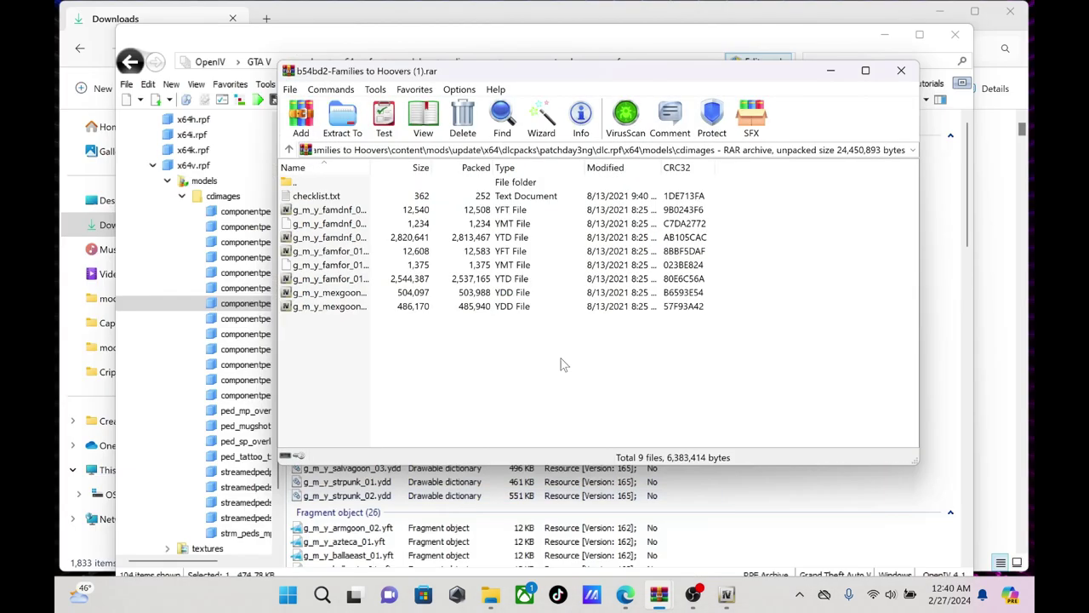
double_click(376, 182)
double_click(373, 182)
click(372, 182)
double_click(372, 182)
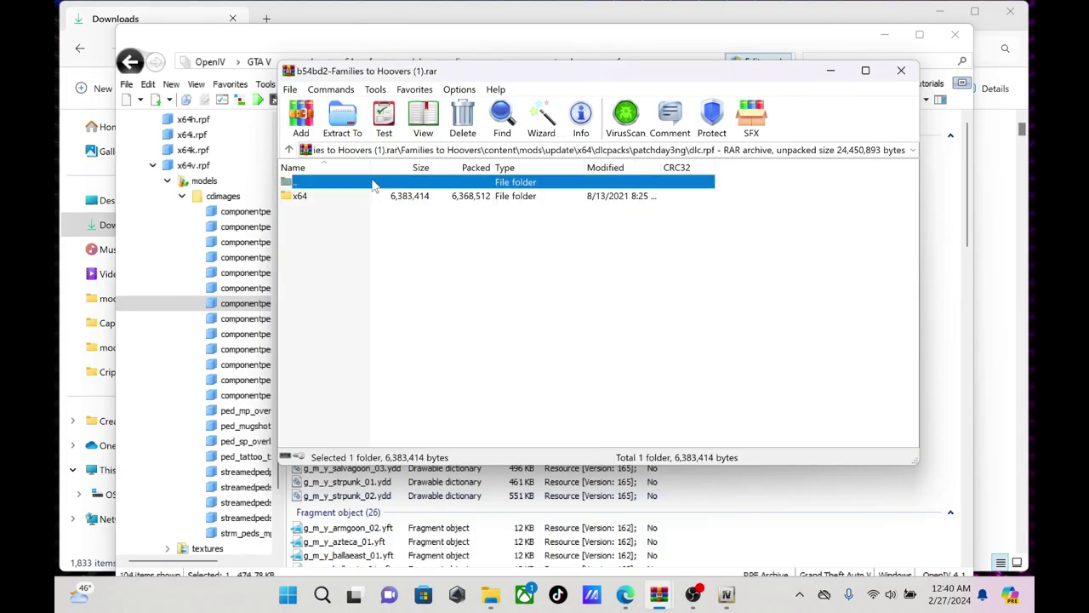
double_click(372, 182)
double_click(372, 182)
click(372, 182)
double_click(372, 182)
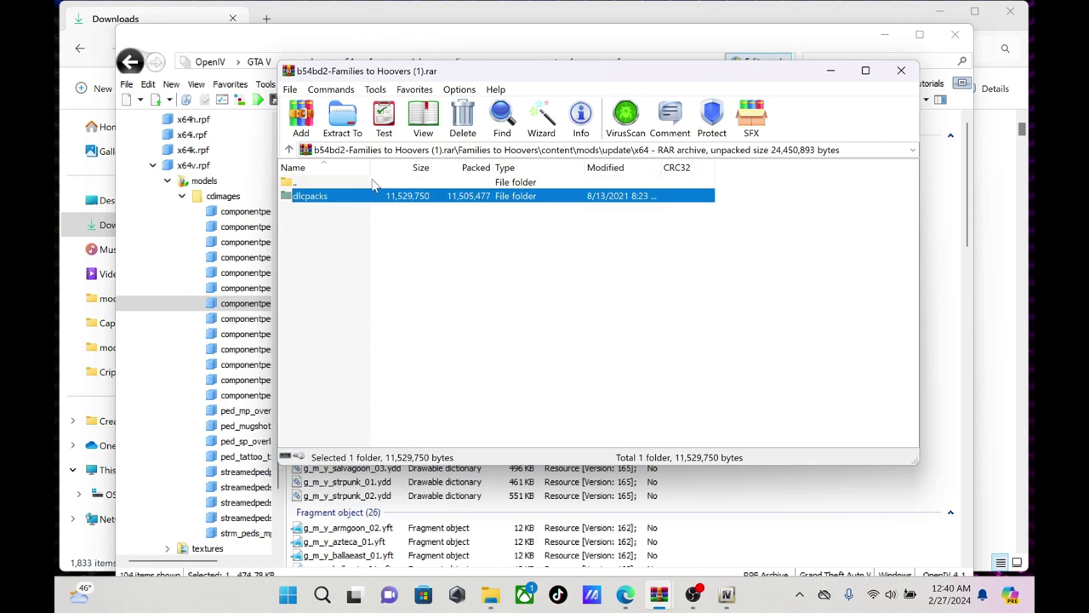
double_click(372, 182)
click(372, 183)
double_click(372, 182)
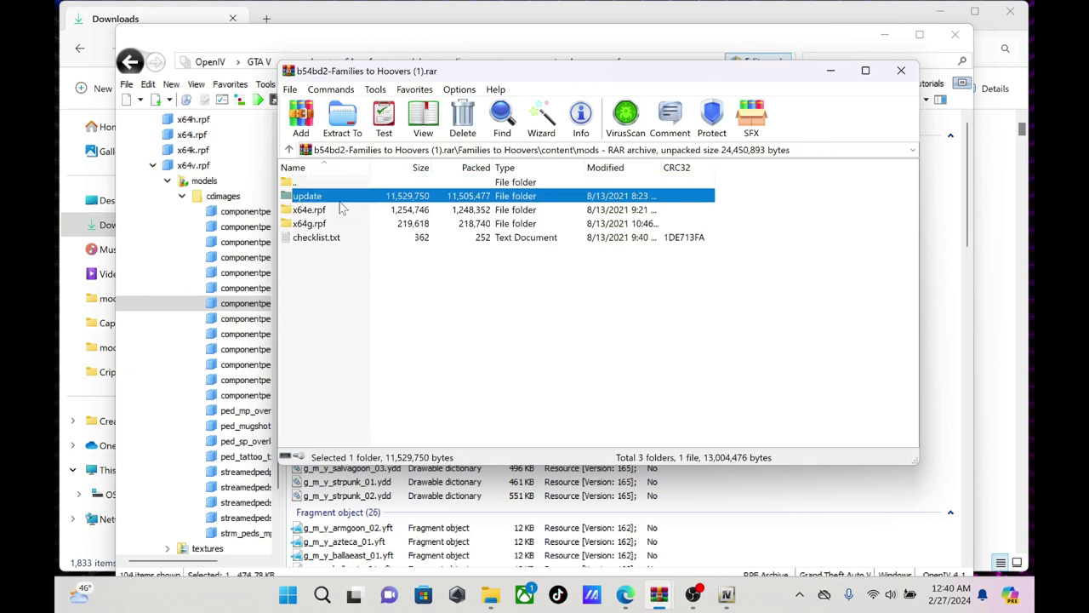
Open x64e.rpf\models\cdimages\pedprops.rpf in the archive
double_click(323, 210)
double_click(324, 205)
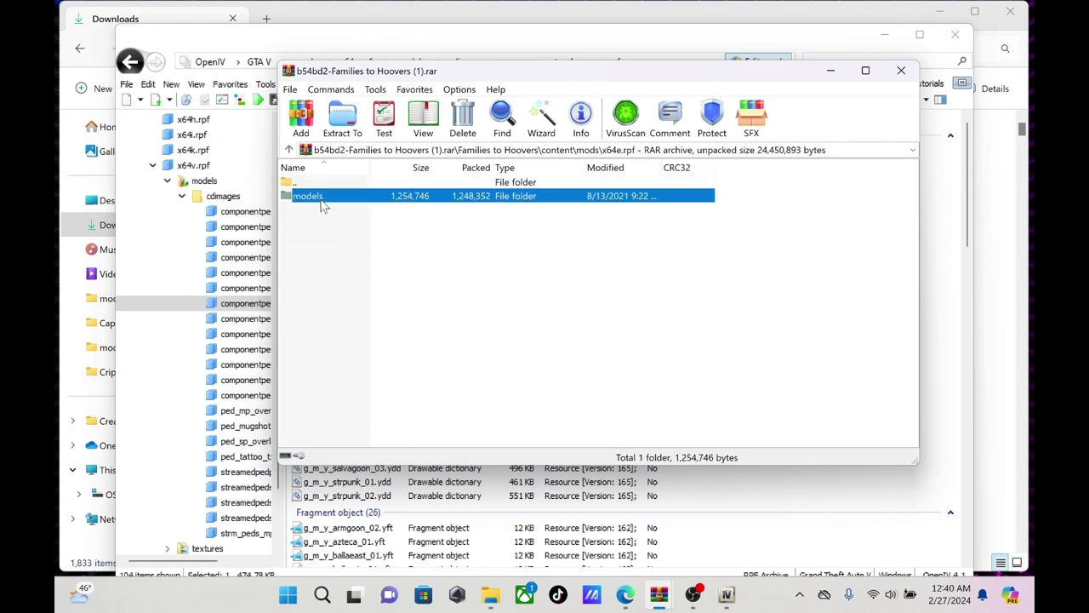
double_click(323, 205)
click(323, 204)
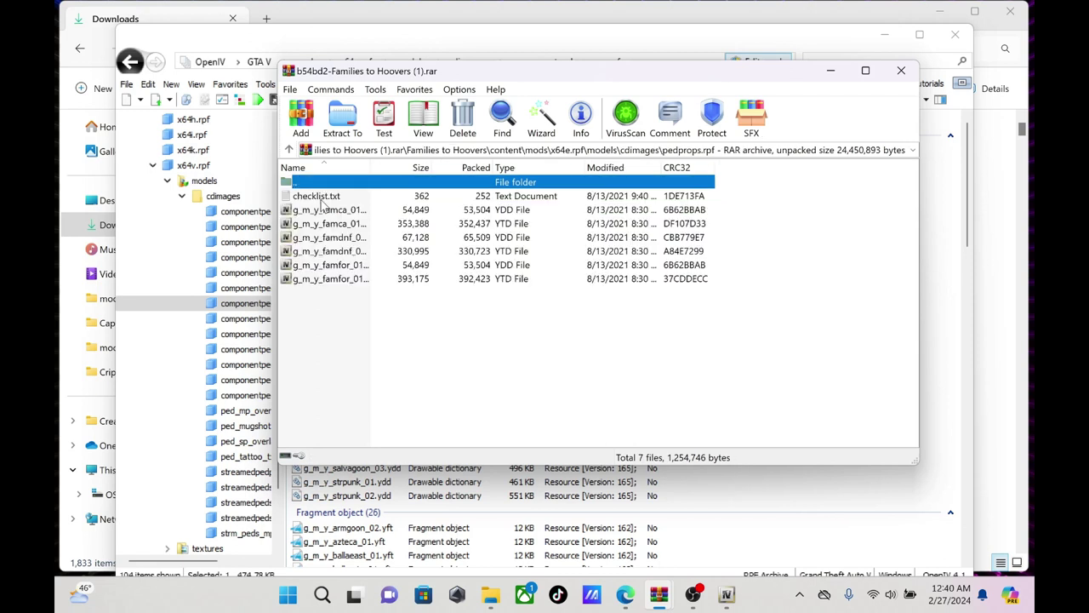
Preview g_m_y_famca_01_p.ydd in the model viewer, examine its p_head_001 prop, and close the viewer
click(326, 212)
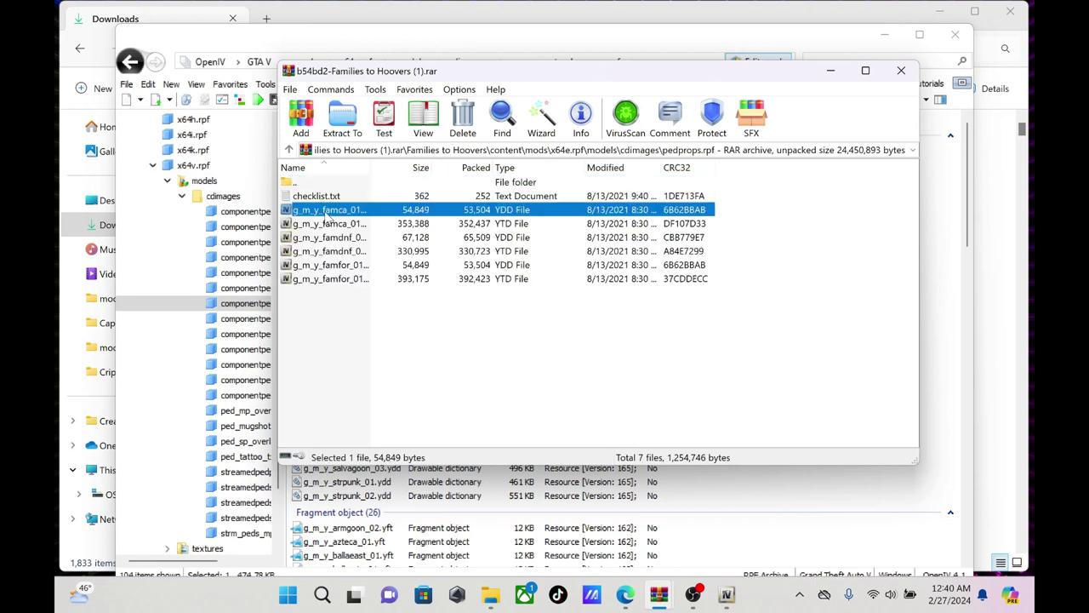
double_click(326, 213)
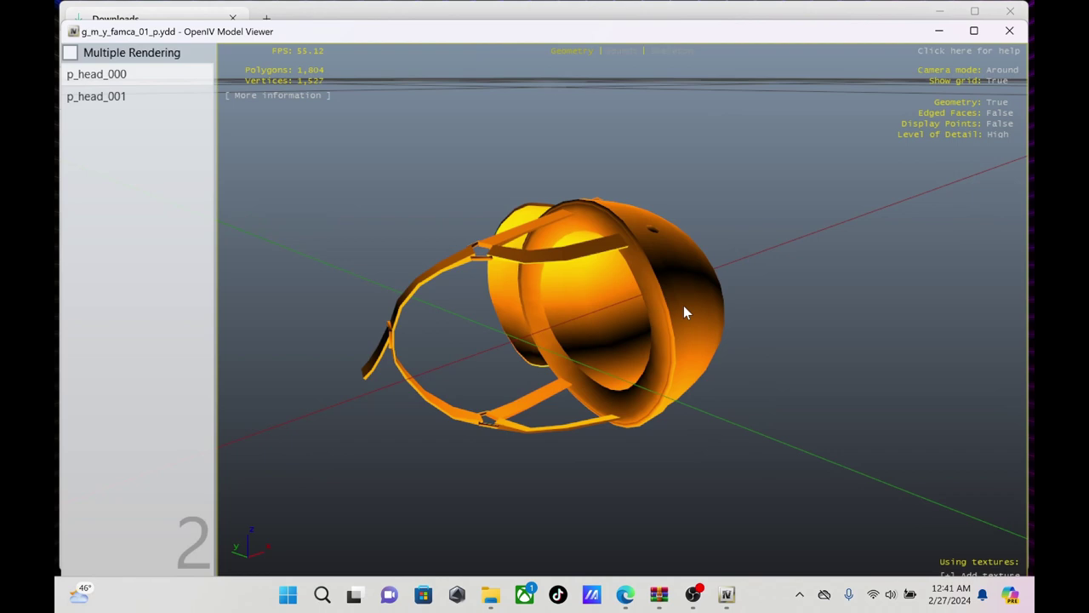
drag(683, 306, 320, 292)
click(96, 100)
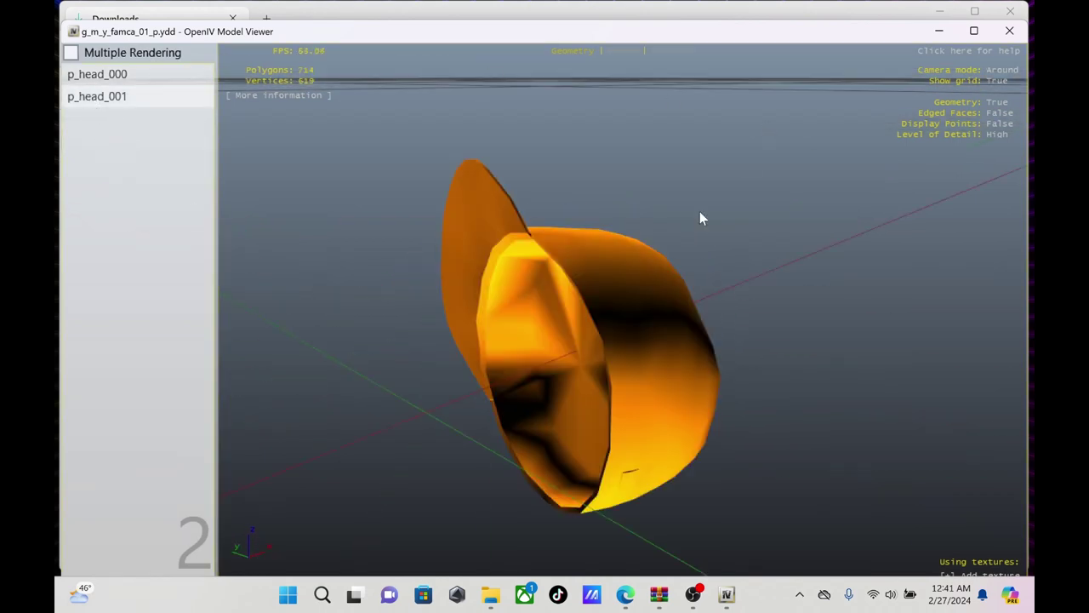
click(1011, 32)
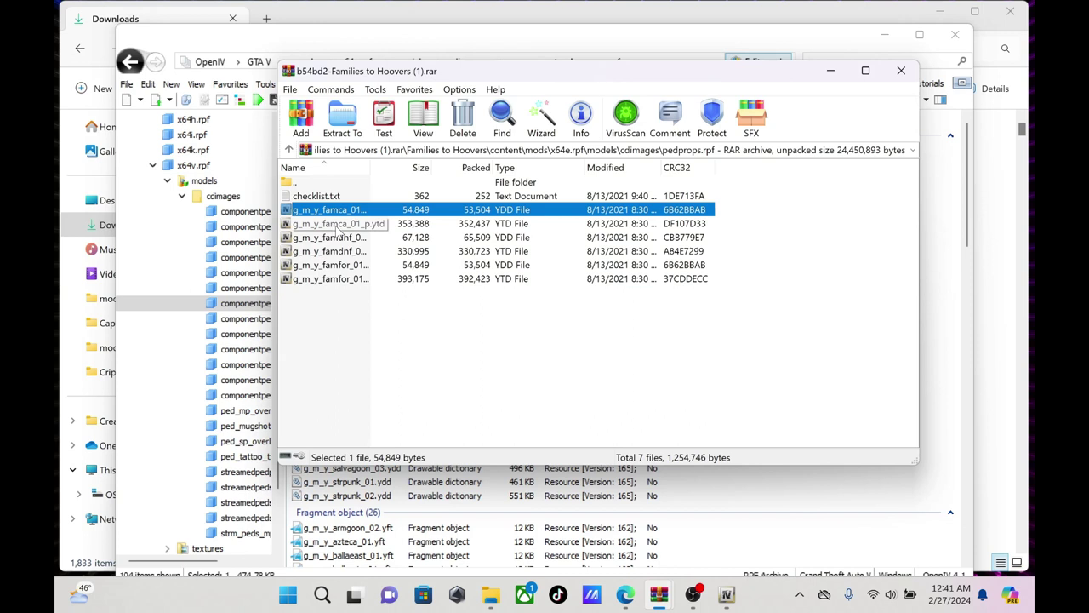
Return to content\mods, open x64g.rpf, and examine the mural texture in sc1block11.ytd before closing the texture viewer
double_click(330, 184)
double_click(330, 184)
double_click(330, 184)
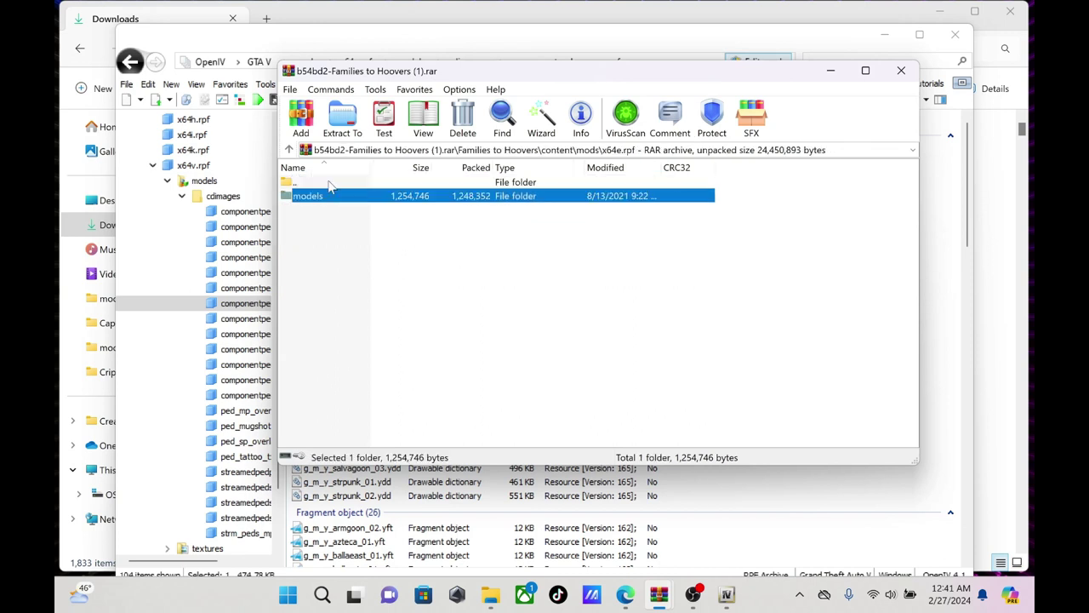
double_click(331, 184)
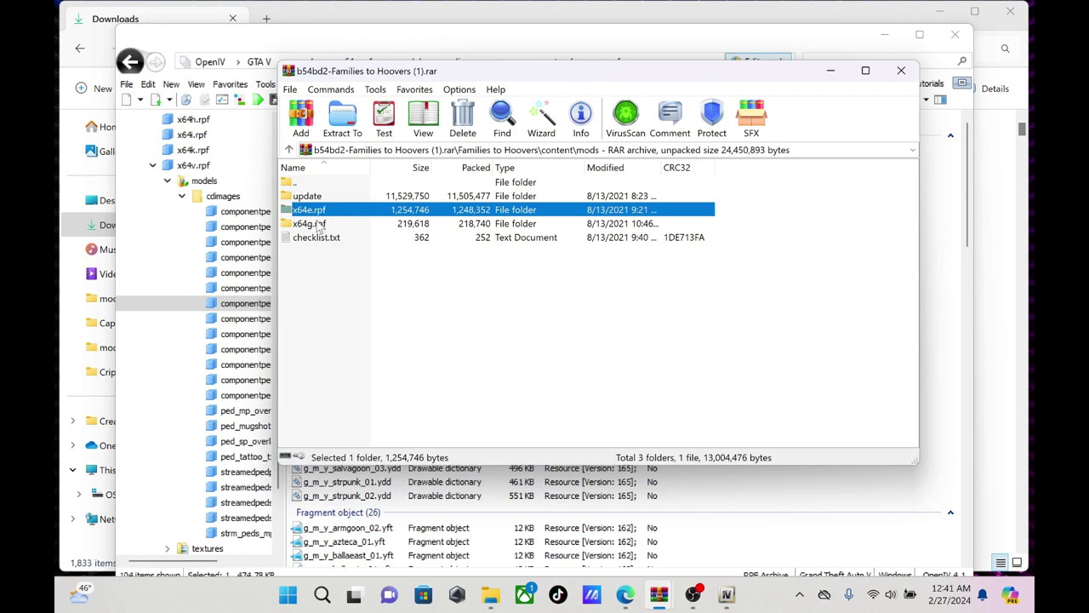
double_click(317, 223)
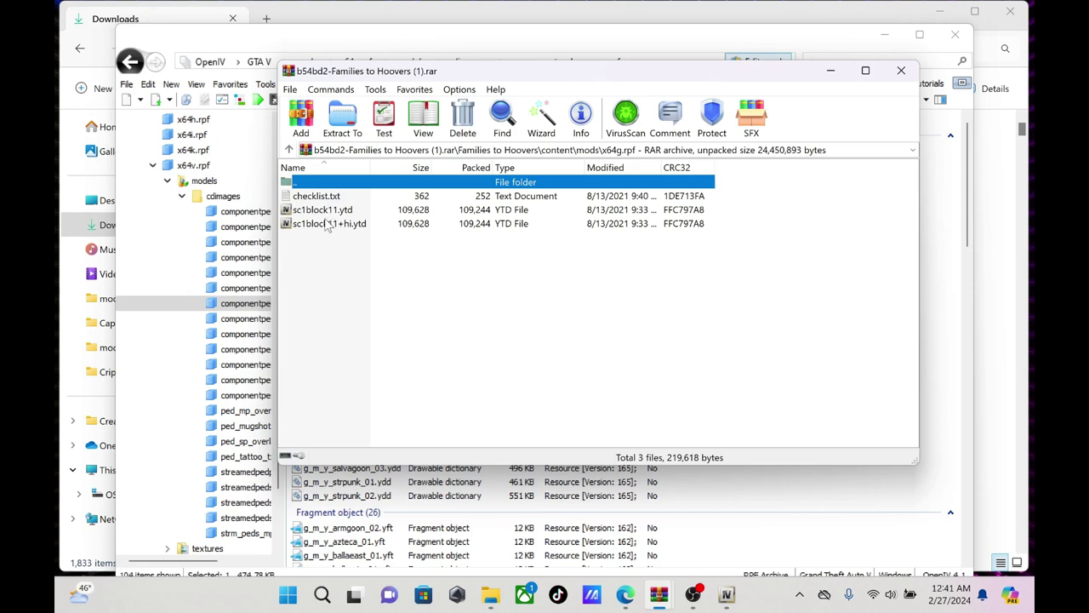
click(328, 211)
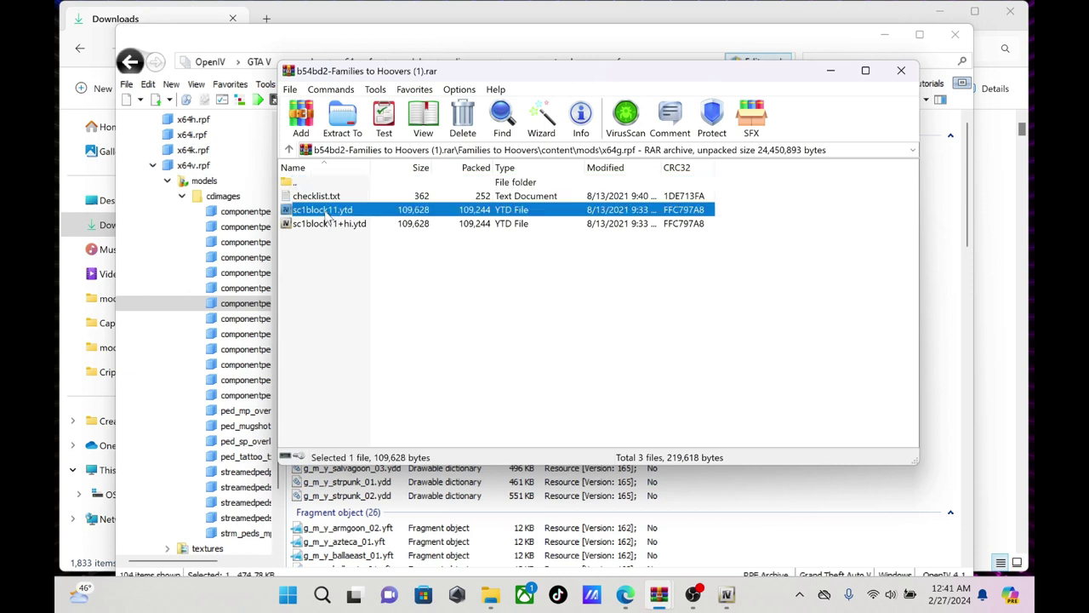
double_click(326, 211)
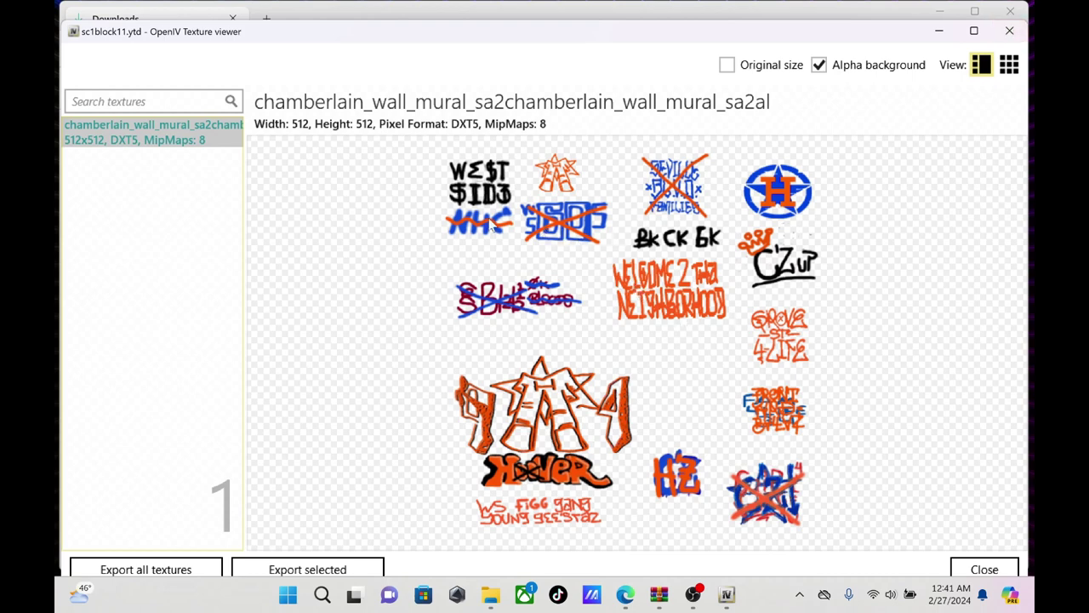
click(1008, 32)
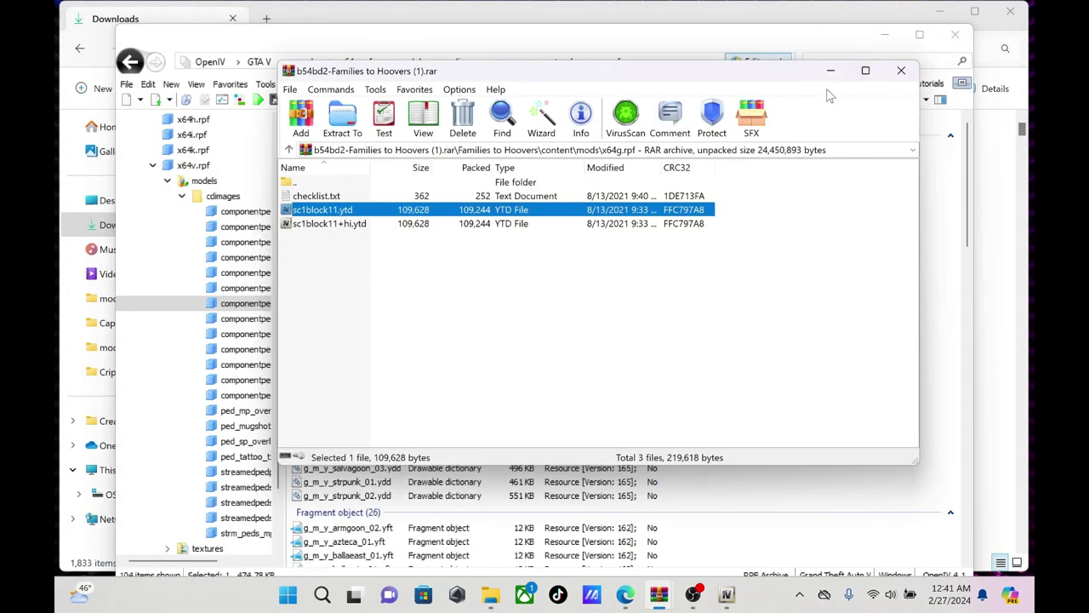
Minimize the archive window and close all open archives in OpenIV
click(832, 73)
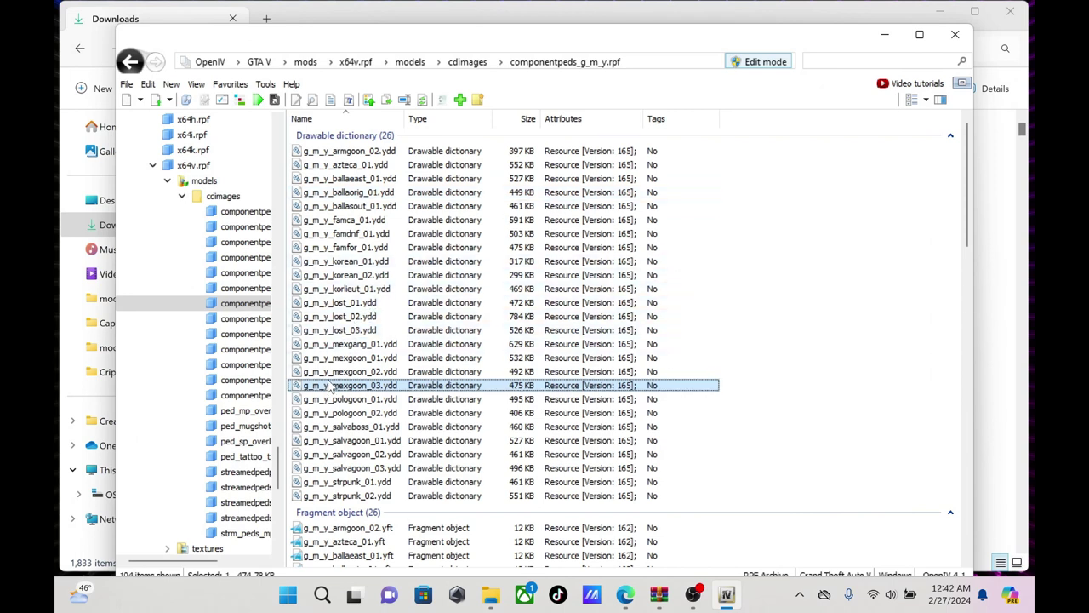
click(126, 85)
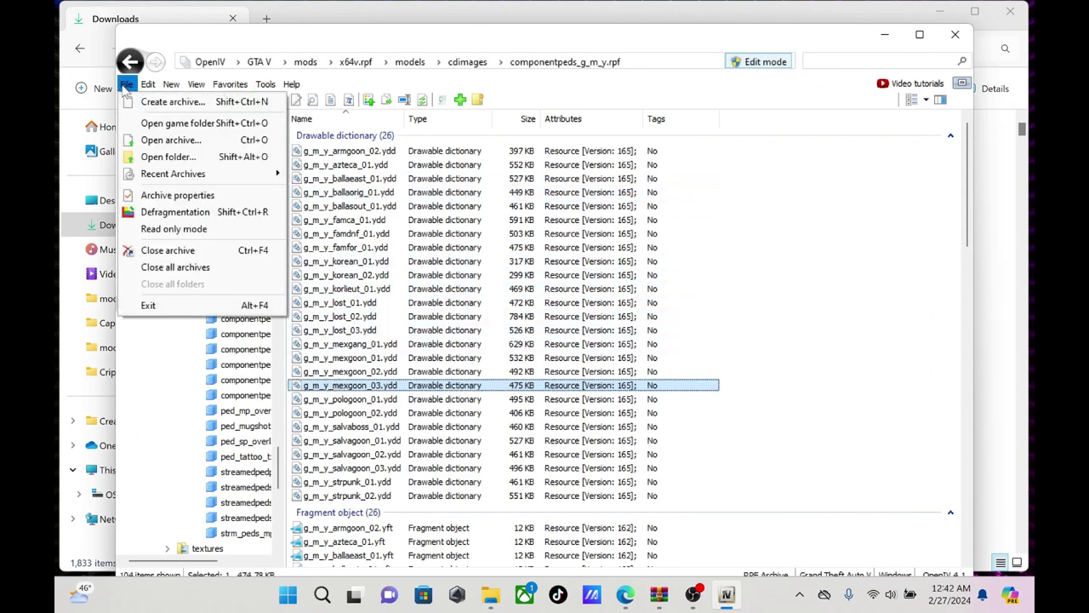
click(172, 267)
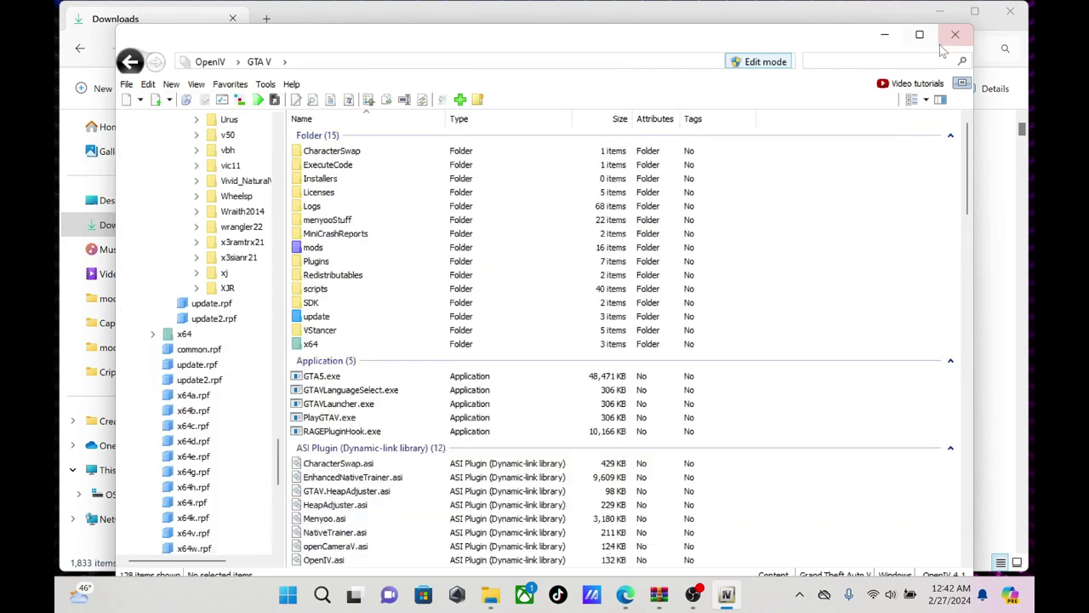
Close OpenIV, the Downloads folder window, and all remaining WinRAR windows
click(949, 40)
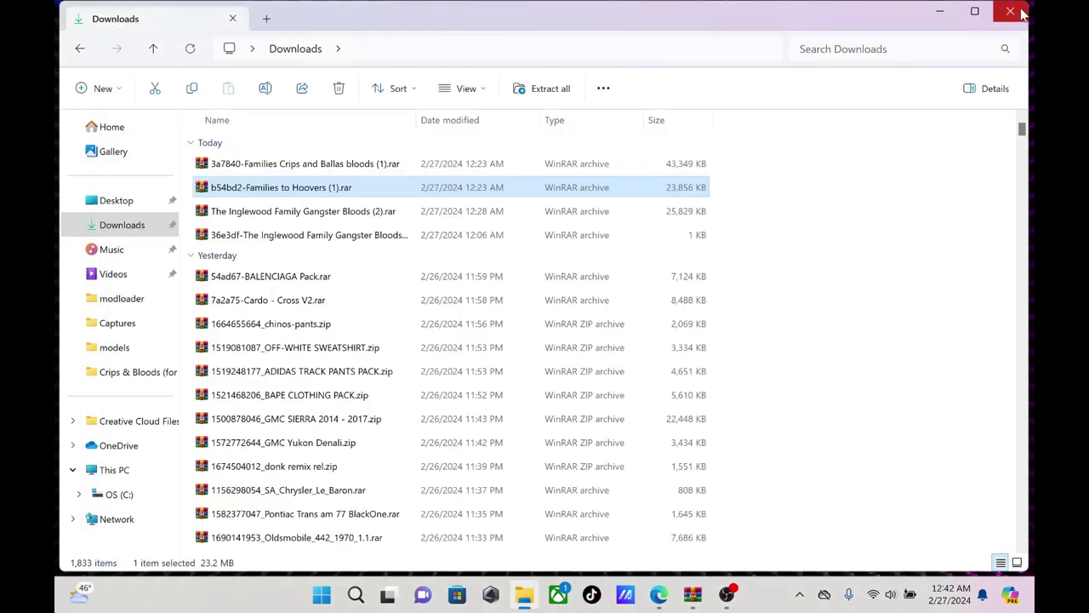
click(1021, 13)
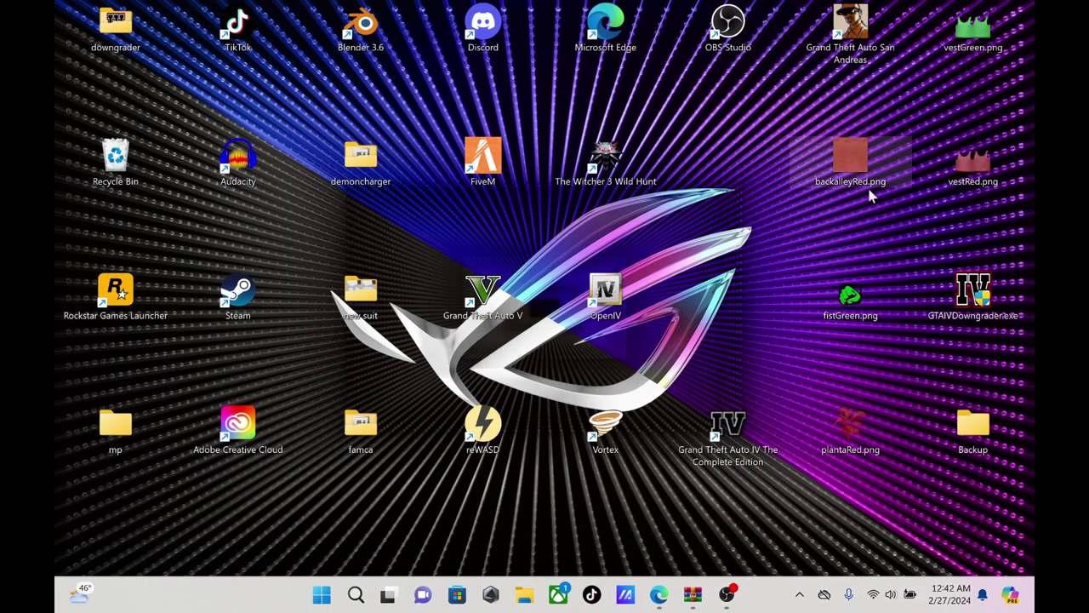
right_click(692, 598)
click(666, 558)
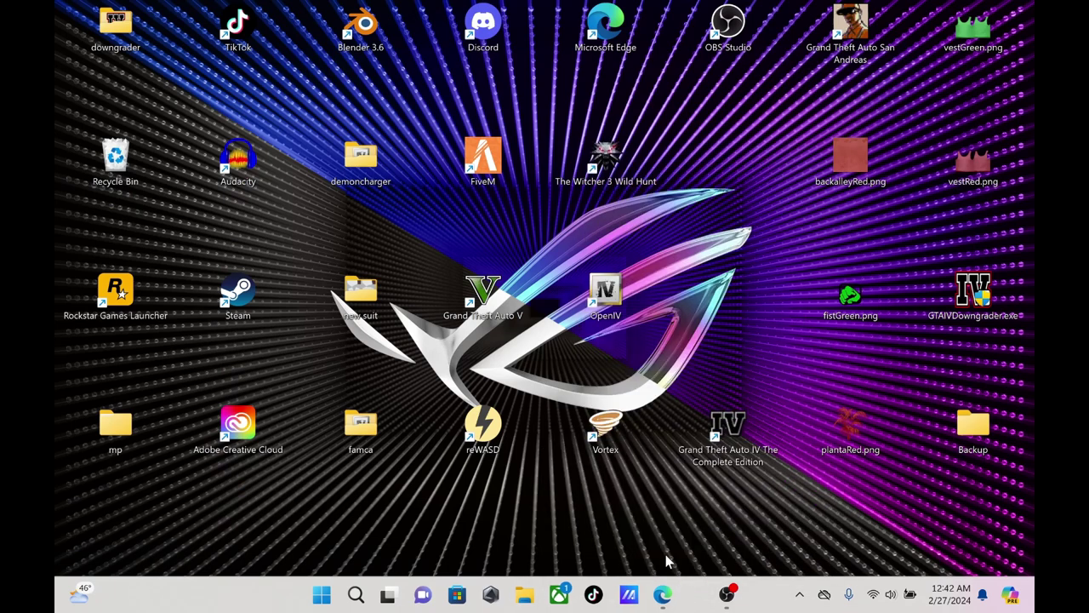